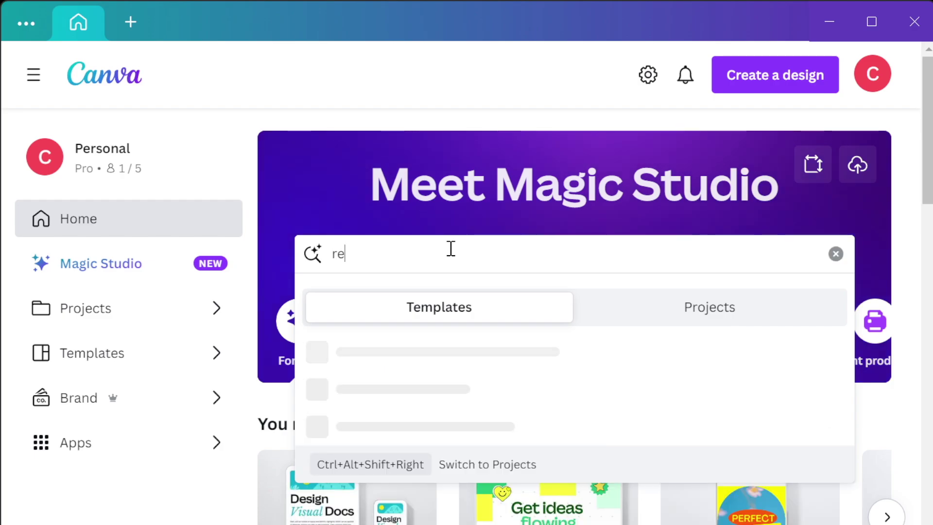
- Search the templates for "red color palette" and open the Modern Color Palette Instagram Post template from the results
text(r palette)
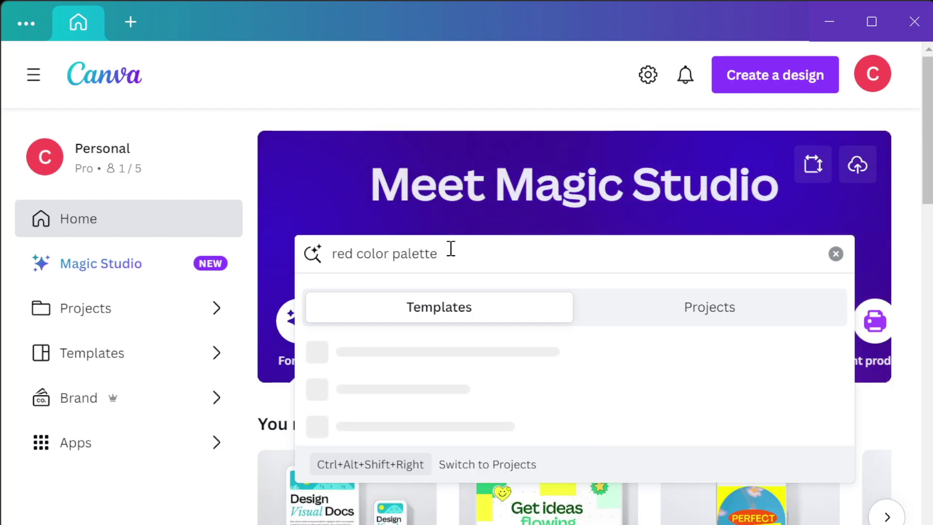
key(Return)
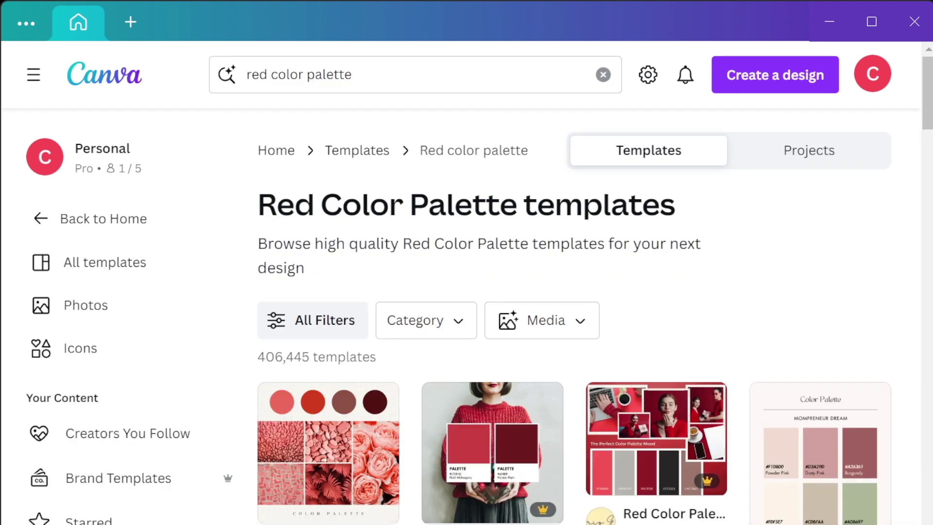
scroll(418, 437, down, 4)
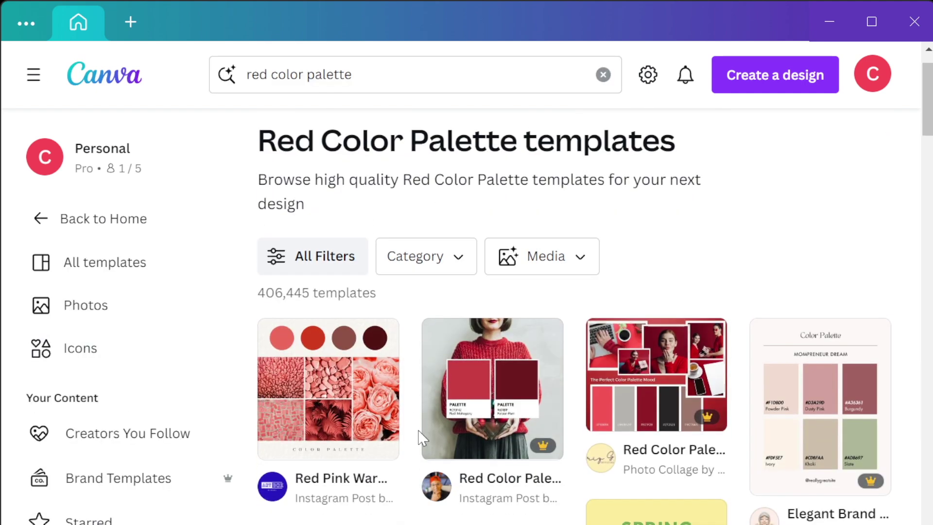
scroll(440, 492, down, 8)
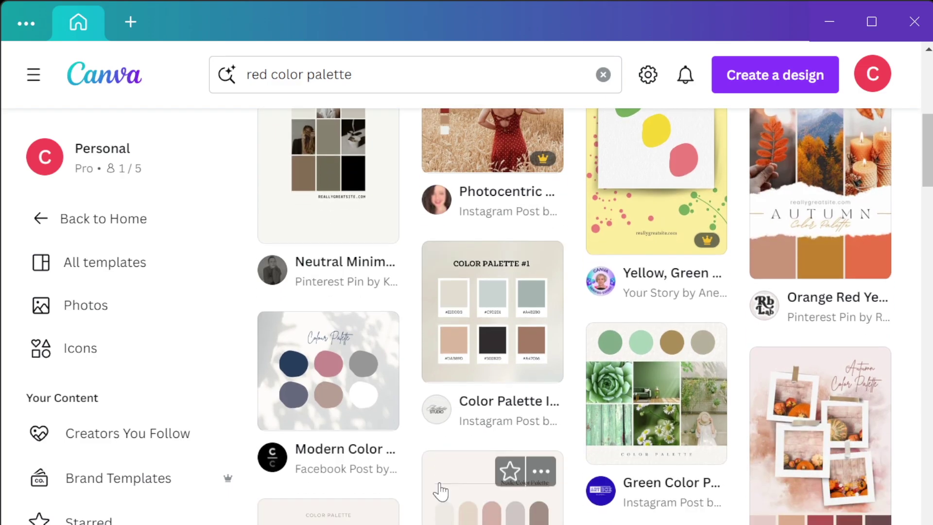
scroll(440, 490, down, 11)
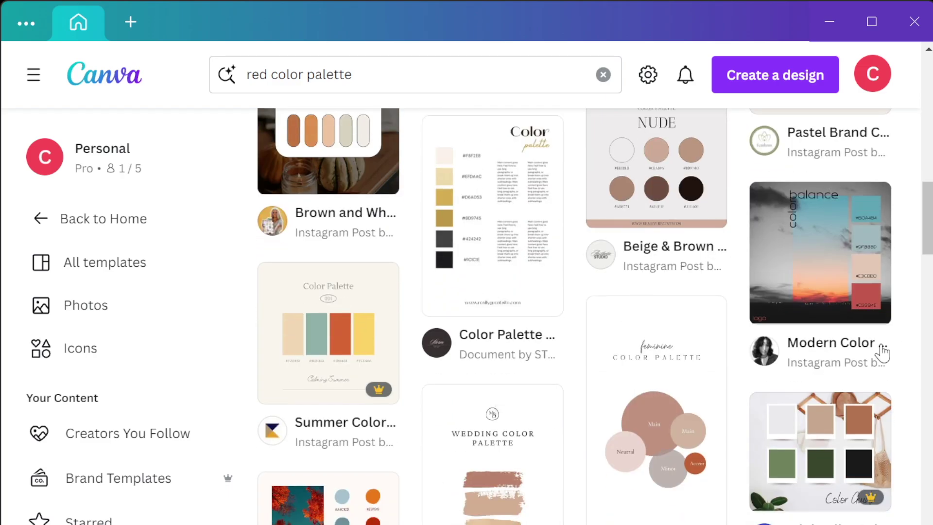
click(883, 350)
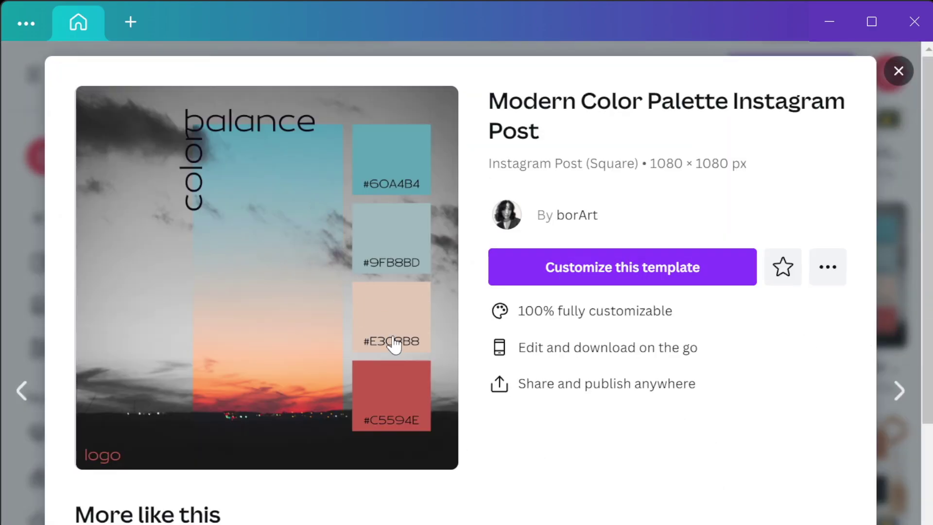
- Look through the similar color palette templates suggested for the Modern Color Palette Instagram Post
scroll(394, 345, down, 2)
scroll(394, 345, down, 5)
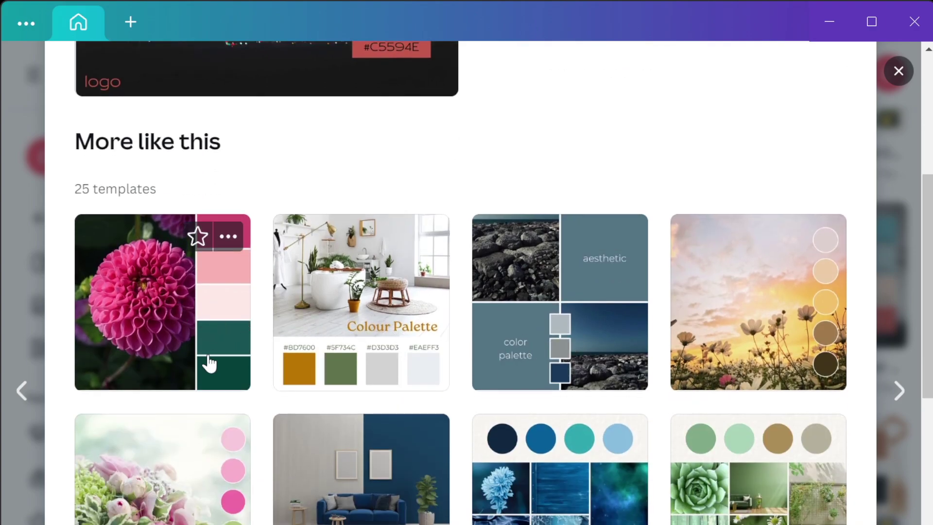
scroll(208, 360, down, 5)
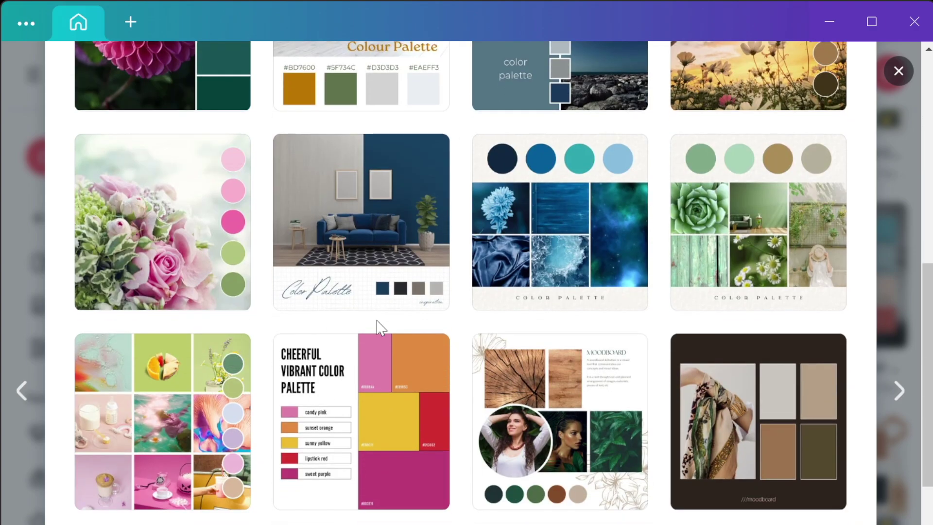
scroll(387, 349, down, 2)
scroll(387, 349, down, 2)
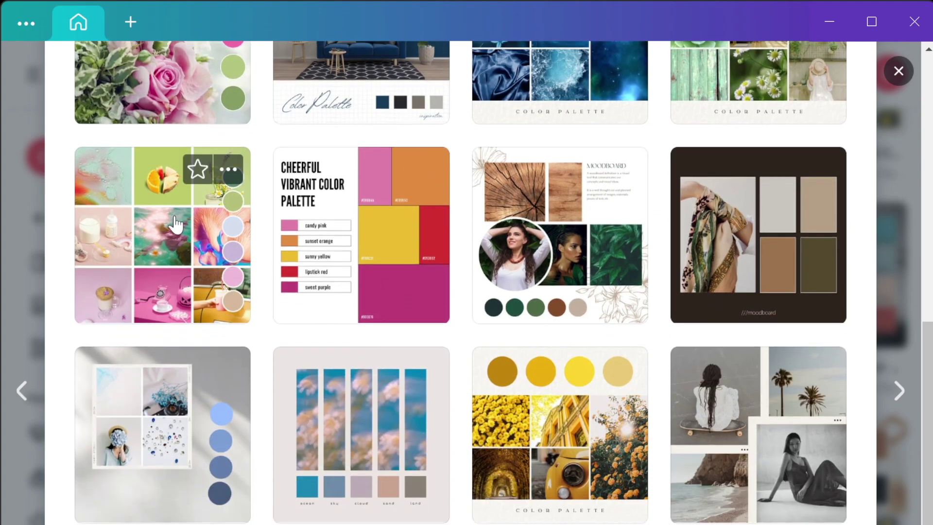
scroll(228, 274, down, 2)
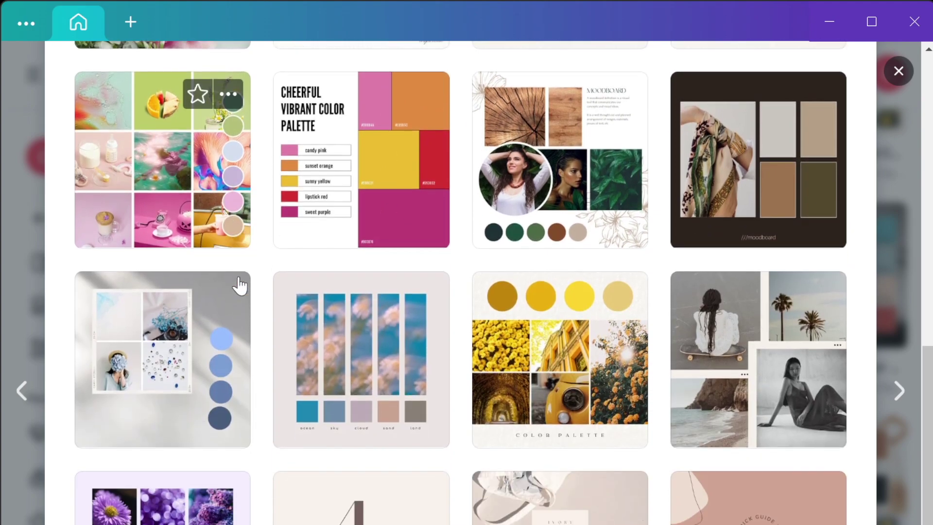
scroll(428, 335, down, 8)
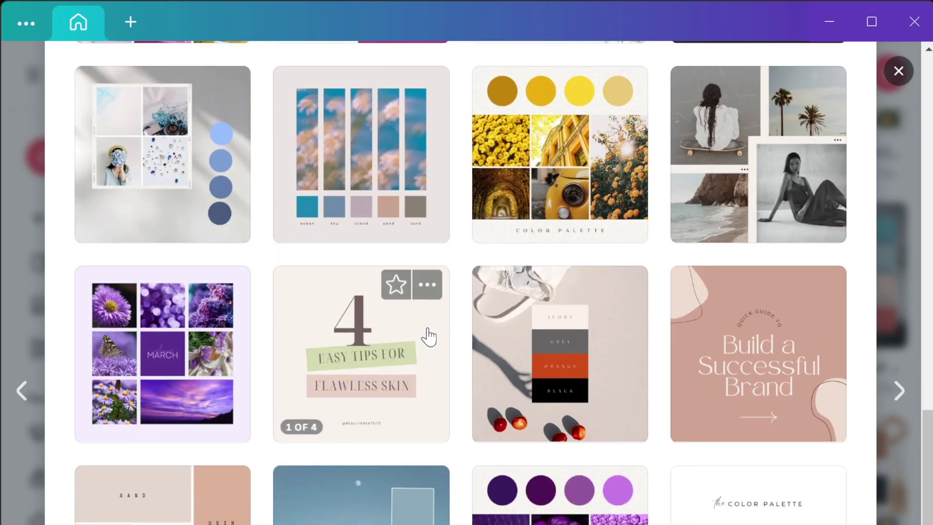
scroll(428, 335, down, 3)
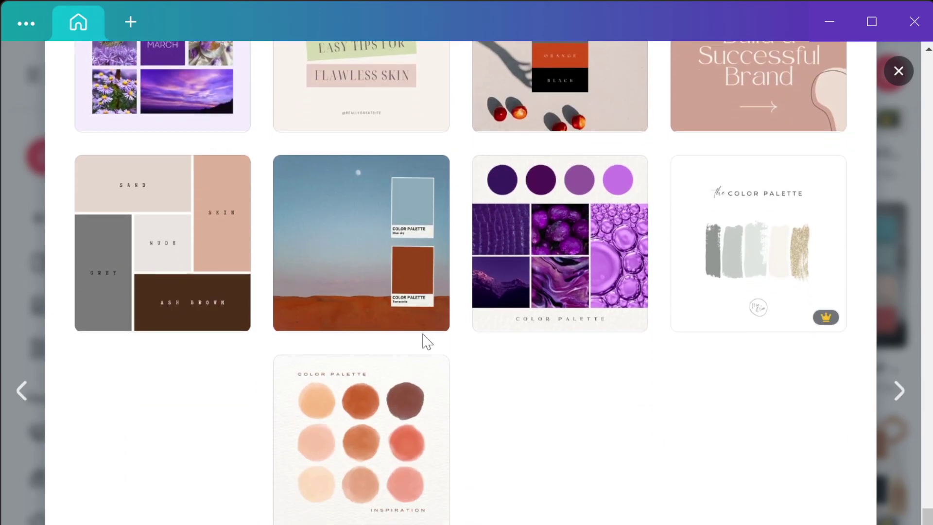
scroll(398, 364, up, 18)
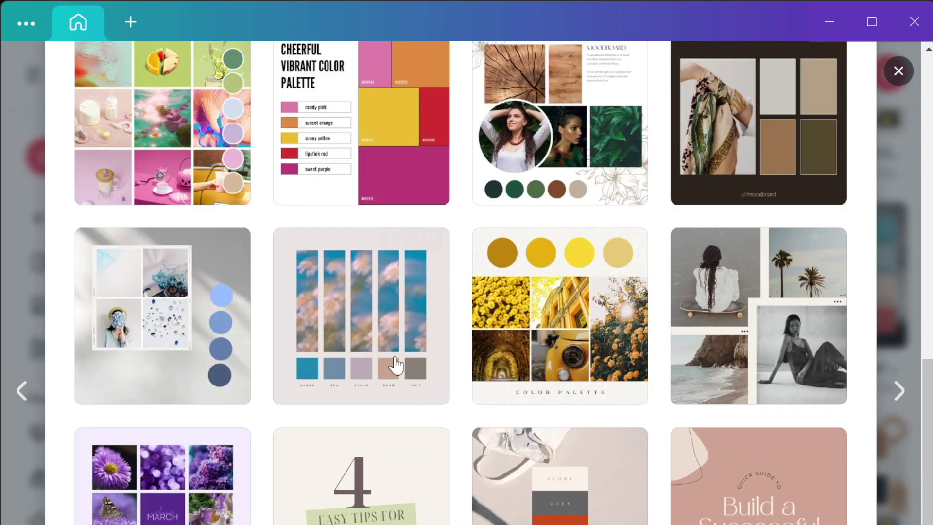
scroll(306, 342, up, 6)
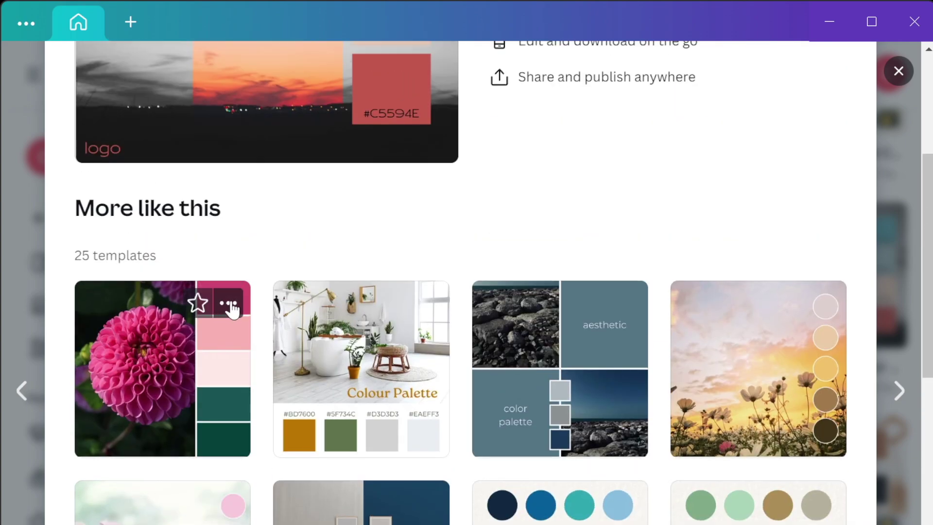
- Preview the Pink Green Color Palette Inspiration Instagram Post template from the similar templates
click(232, 306)
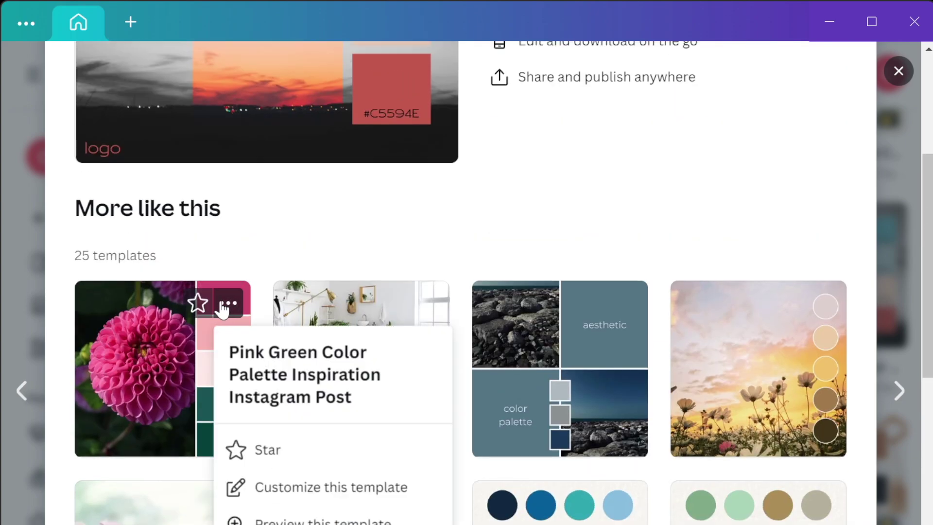
scroll(214, 300, down, 2)
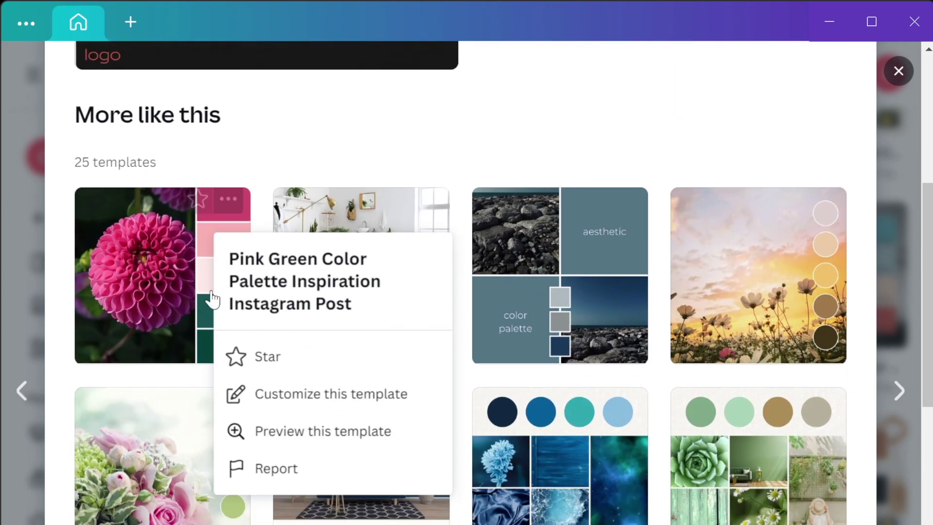
click(310, 443)
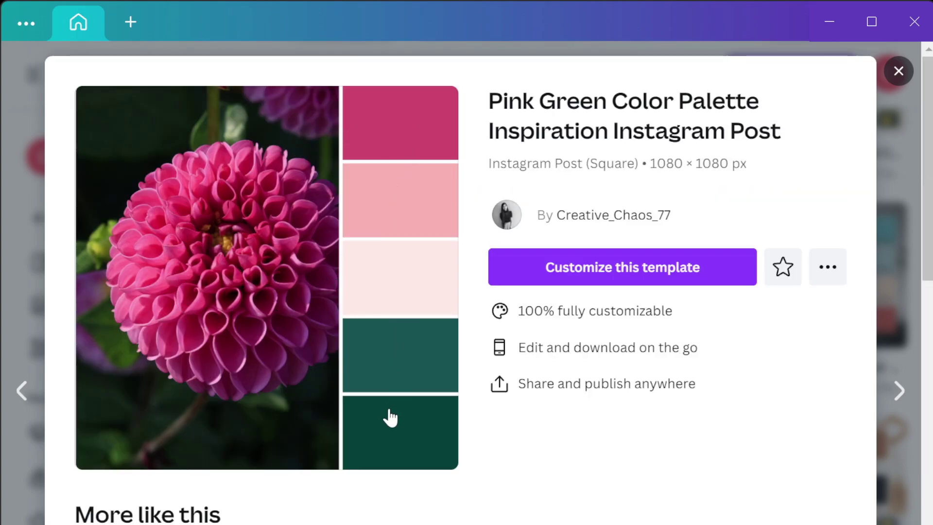
- Look over its similar templates, then open the Pink Green Color Palette Inspiration template for customizing
scroll(387, 413, down, 2)
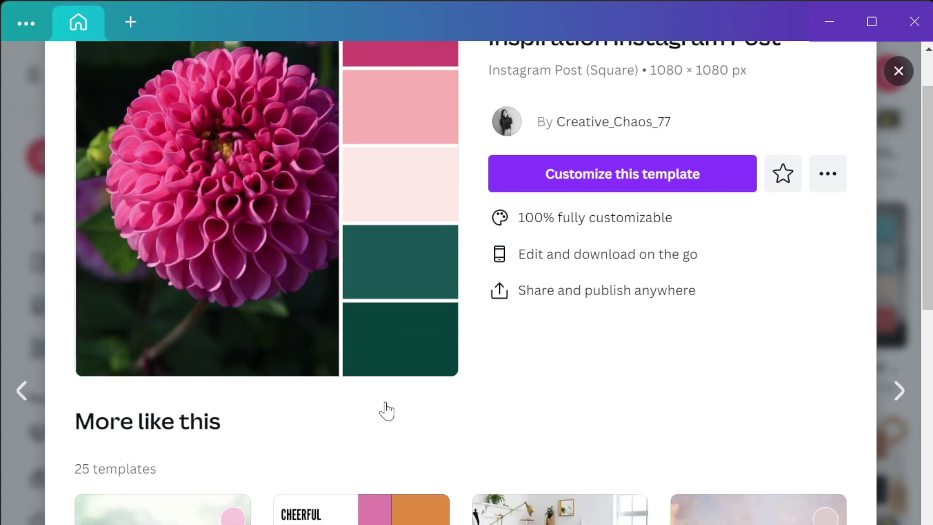
scroll(385, 403, down, 6)
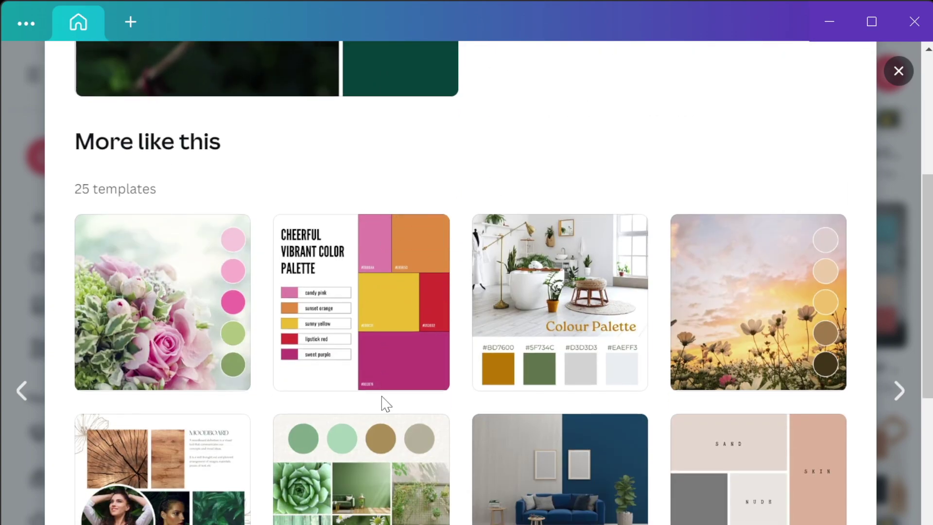
scroll(382, 397, down, 10)
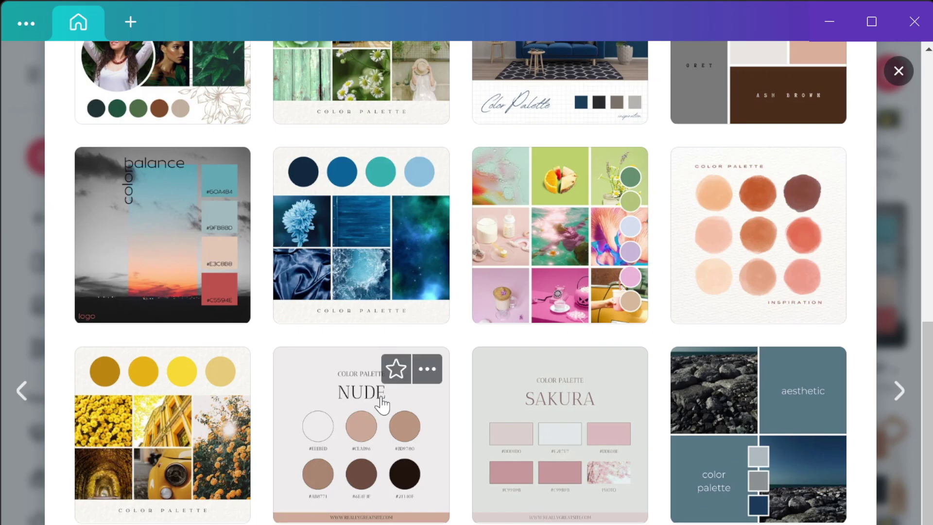
scroll(382, 403, up, 16)
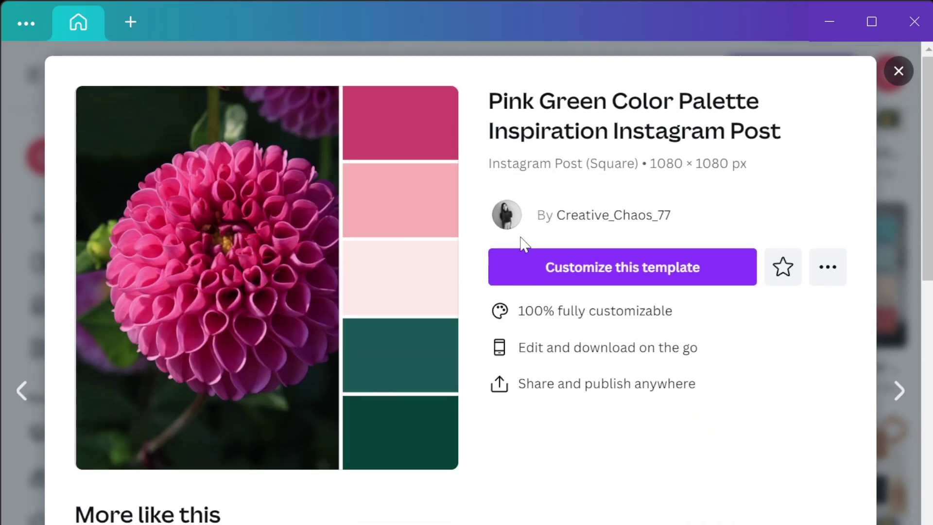
click(581, 252)
- Select the dark pink swatch beside the flower photo and highlight its hex code in the color picker
click(774, 246)
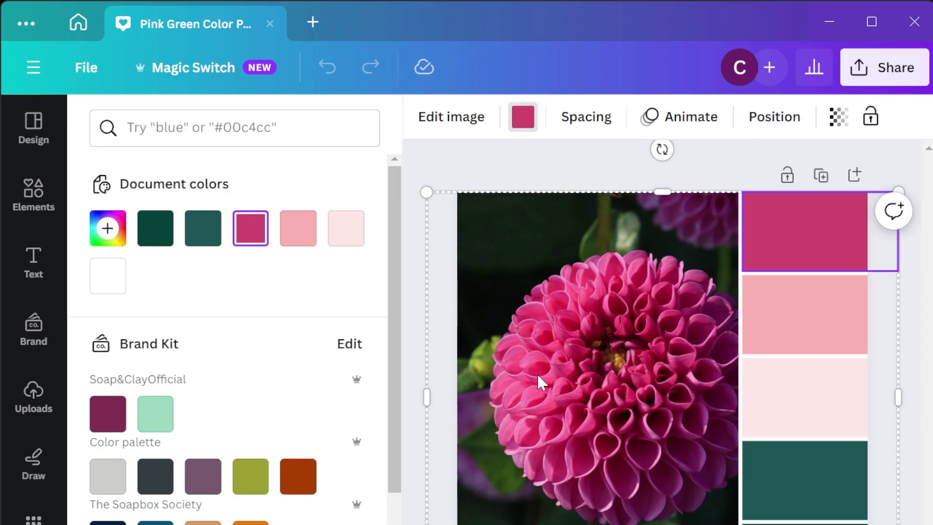
click(249, 237)
click(264, 461)
drag(264, 461, 172, 464)
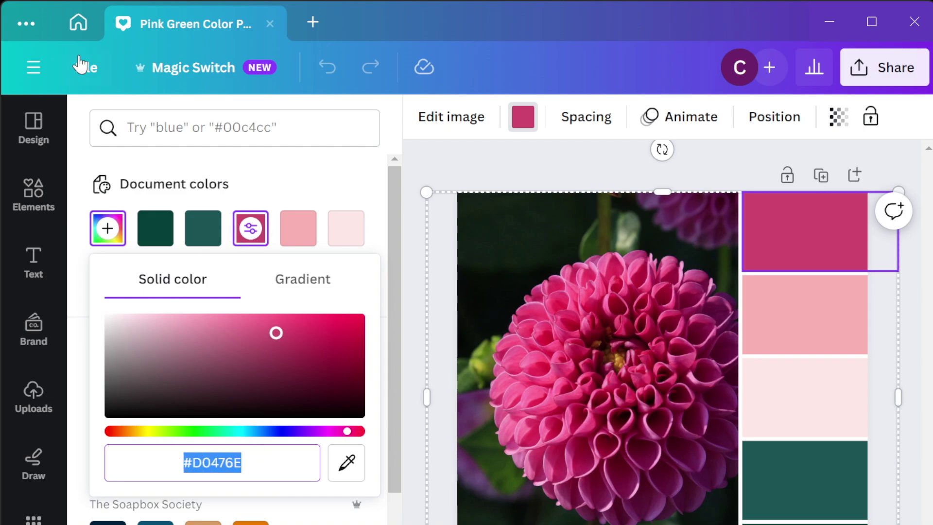
- Return to the home page and open the recent Green Modern Plant YouTube thumbnail design
click(82, 17)
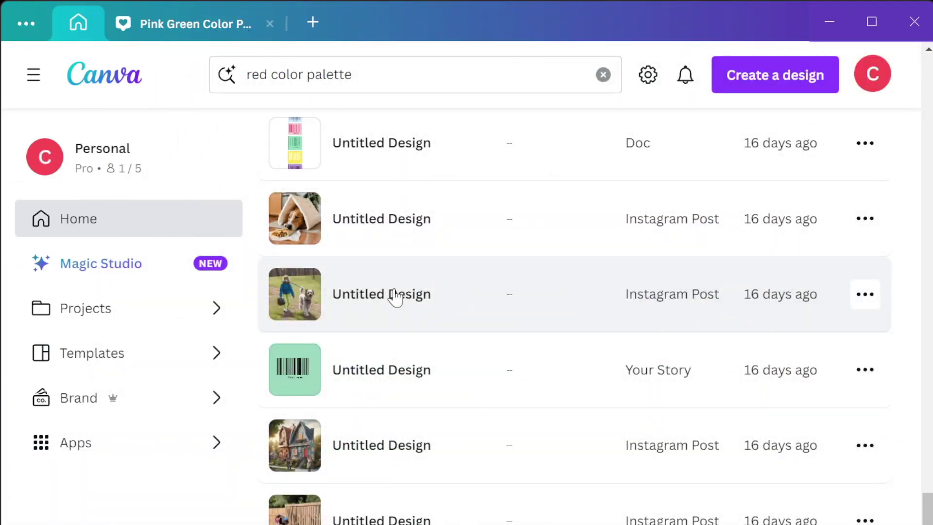
scroll(395, 297, up, 12)
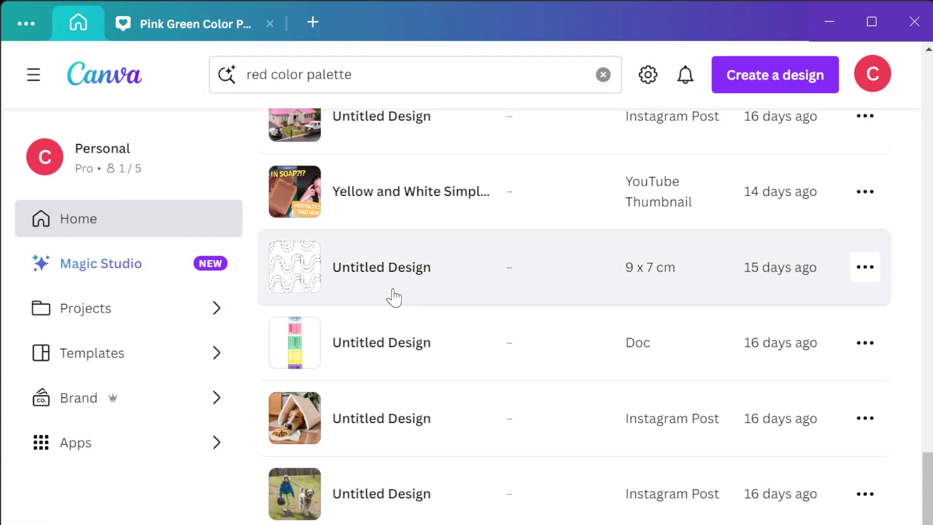
scroll(392, 298, up, 10)
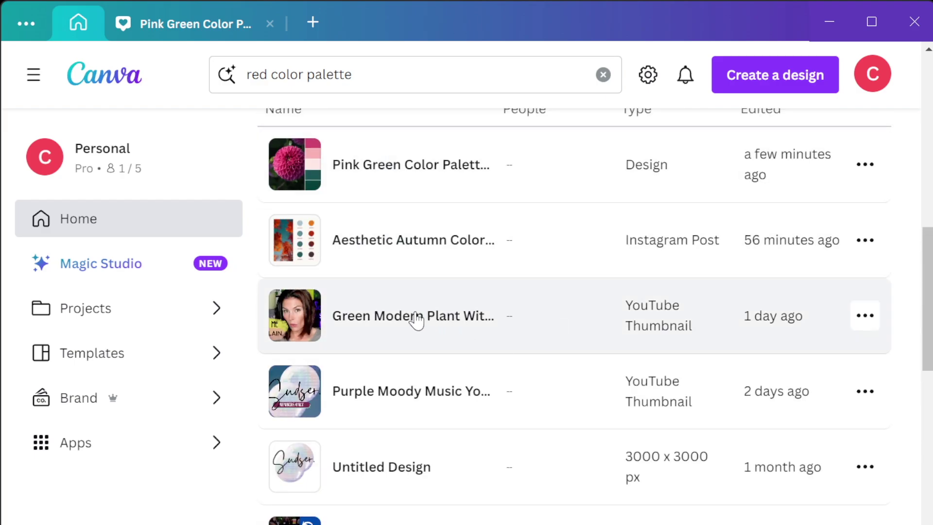
click(417, 320)
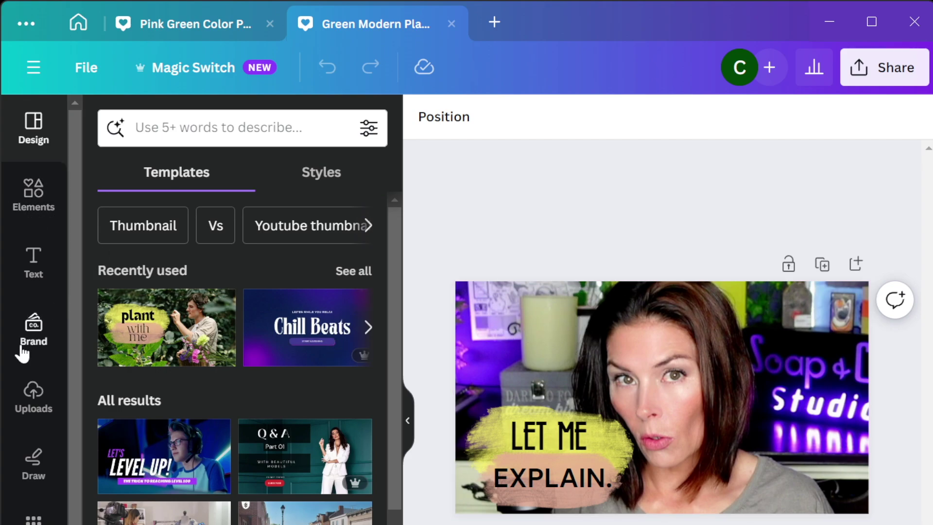
- Add the uploaded photo of the girl to the thumbnail, enlarge it and fit it to the canvas height
click(22, 396)
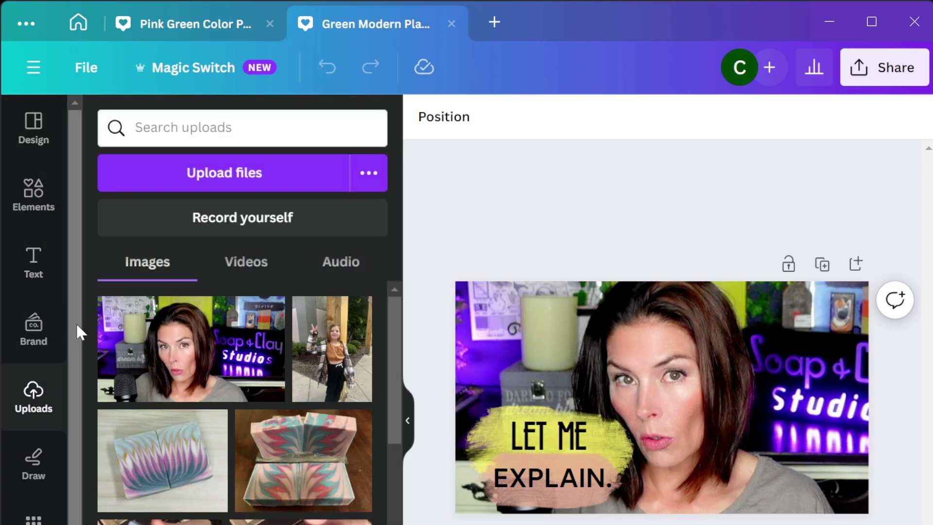
click(329, 374)
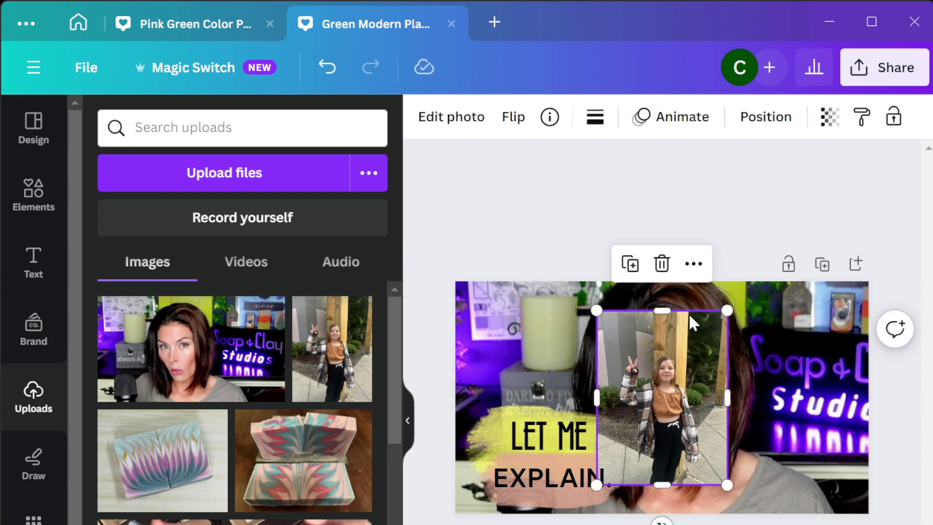
drag(727, 313, 770, 254)
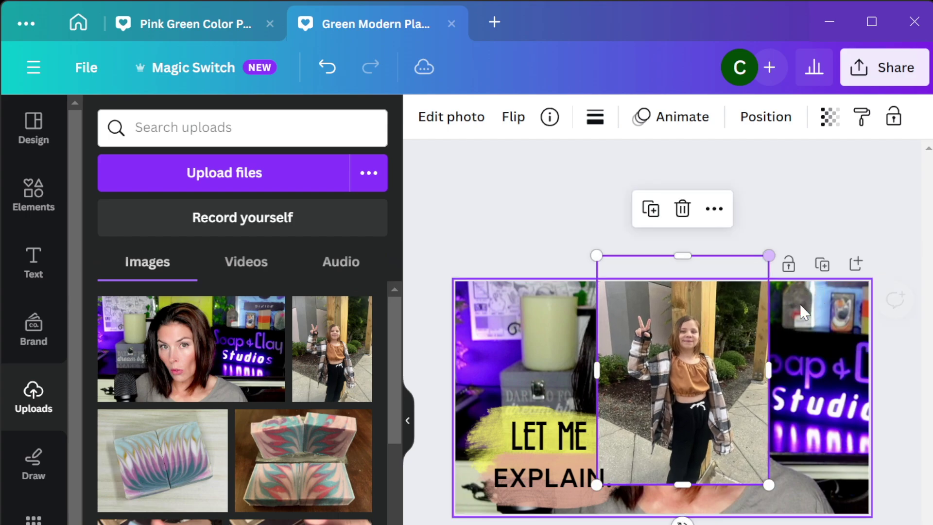
drag(653, 392, 655, 421)
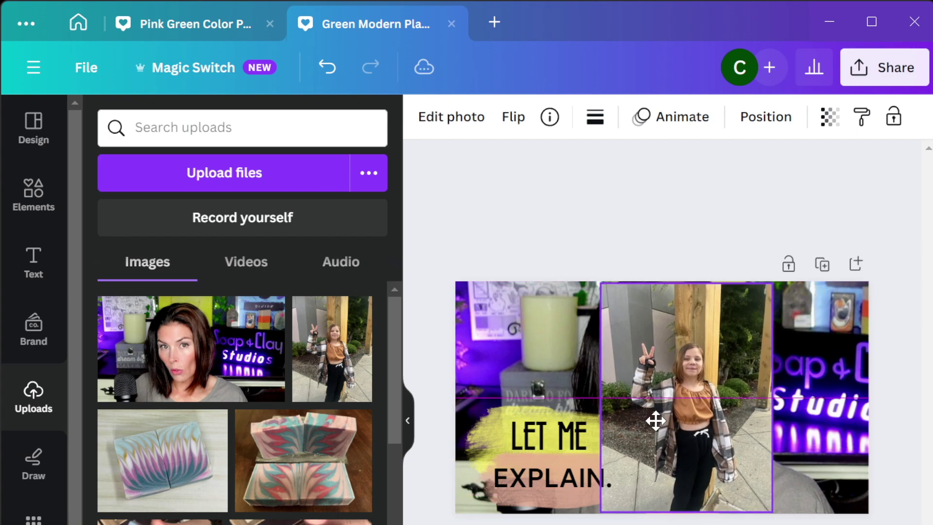
- Remove the background from the girl's photo with BG Remover
right_click(677, 334)
click(721, 324)
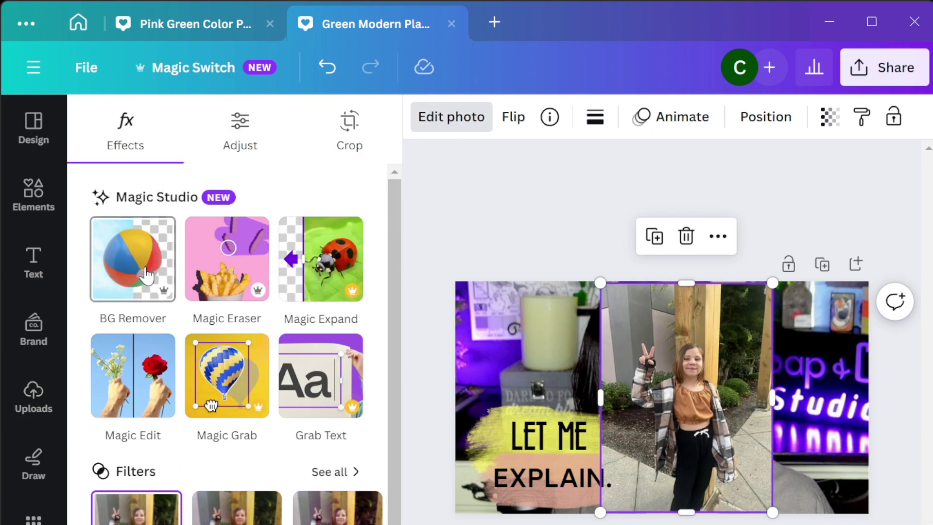
click(133, 258)
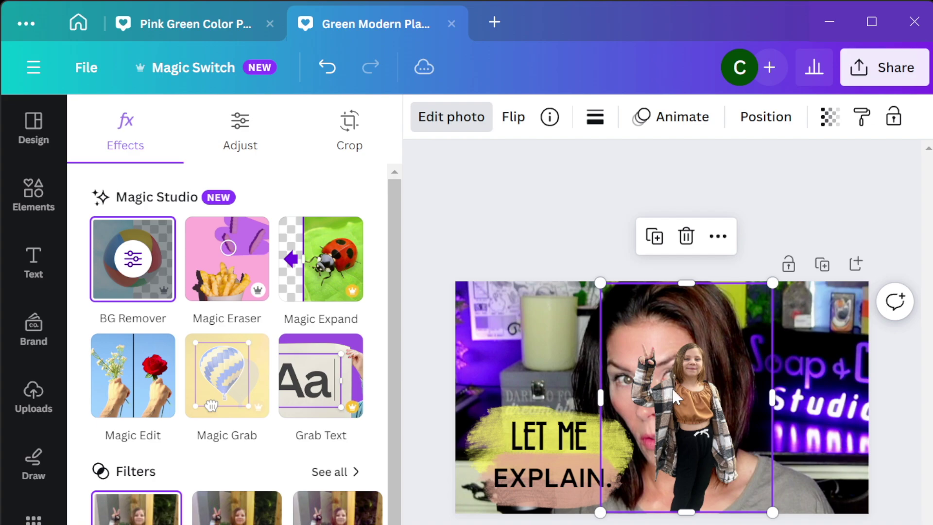
- Move the girl's cutout to the right side of the thumbnail, enlarge it and try setting her photo as the background
drag(682, 400, 779, 399)
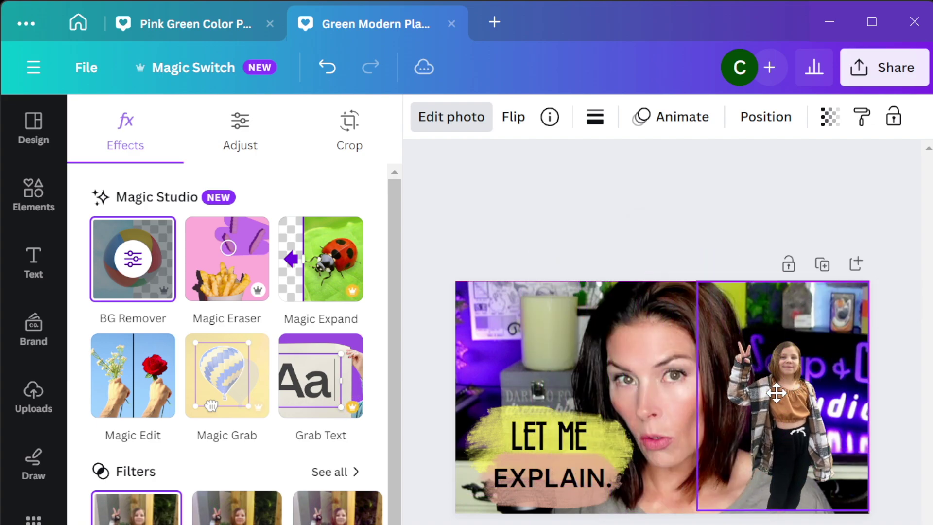
drag(574, 248, 403, 151)
drag(754, 349, 752, 419)
right_click(754, 426)
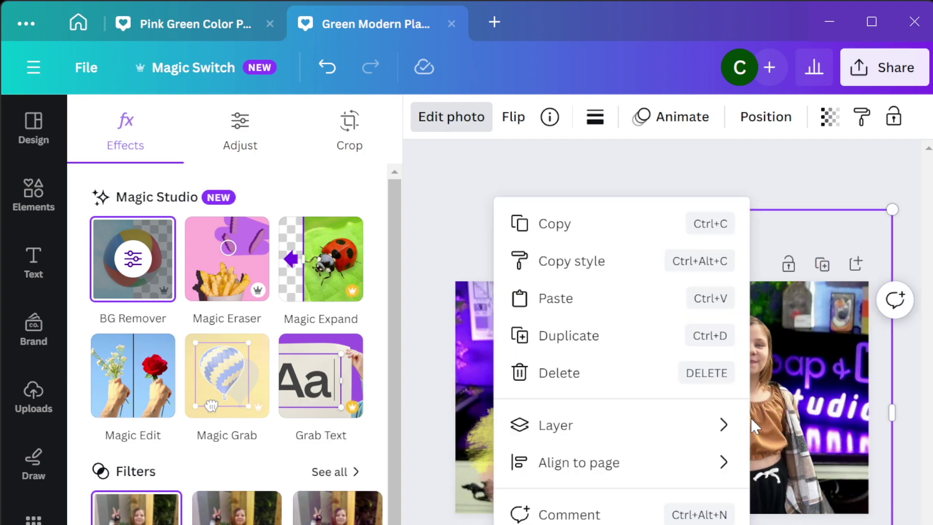
mouse_move(599, 462)
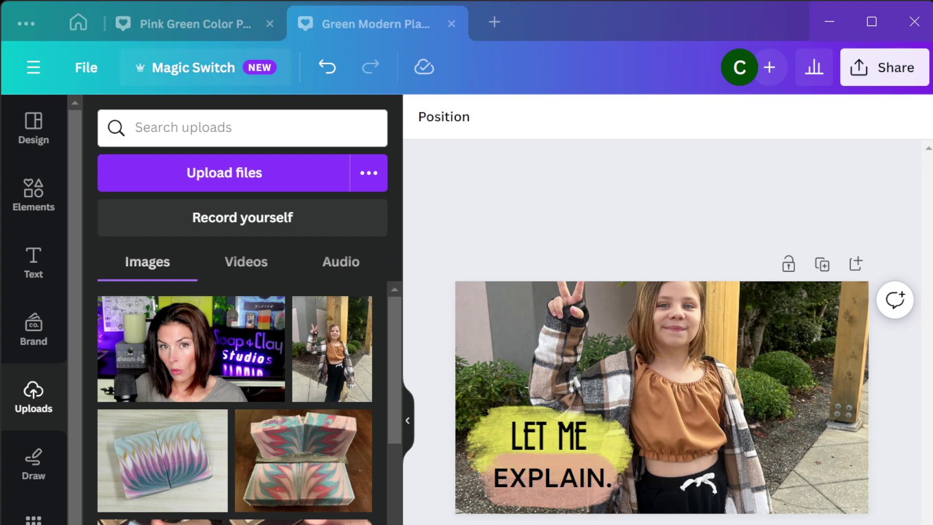
- Undo the background change and the preceding edits to the girl's photo in the thumbnail
click(322, 68)
click(322, 68)
click(322, 68)
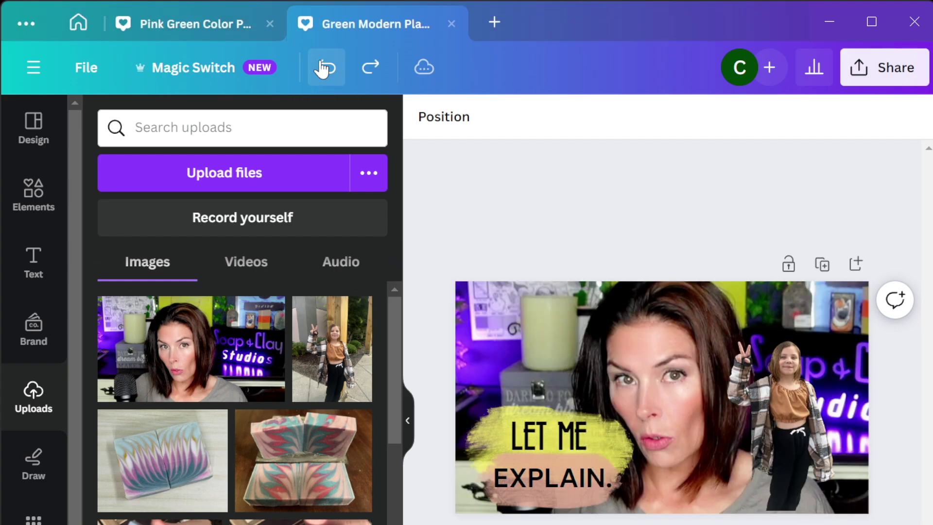
click(322, 68)
click(321, 68)
click(322, 68)
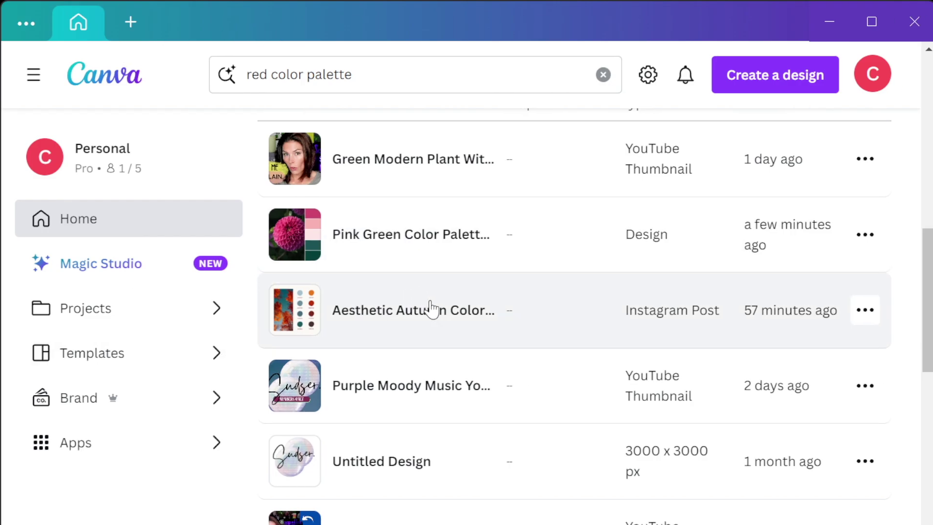
- Find the SoapBands design among the recent designs and open it
scroll(414, 392, down, 5)
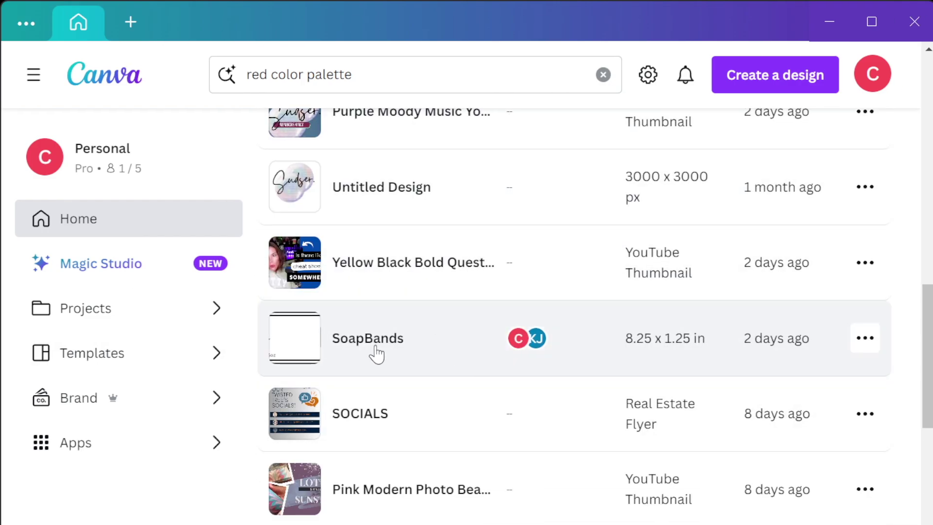
click(362, 342)
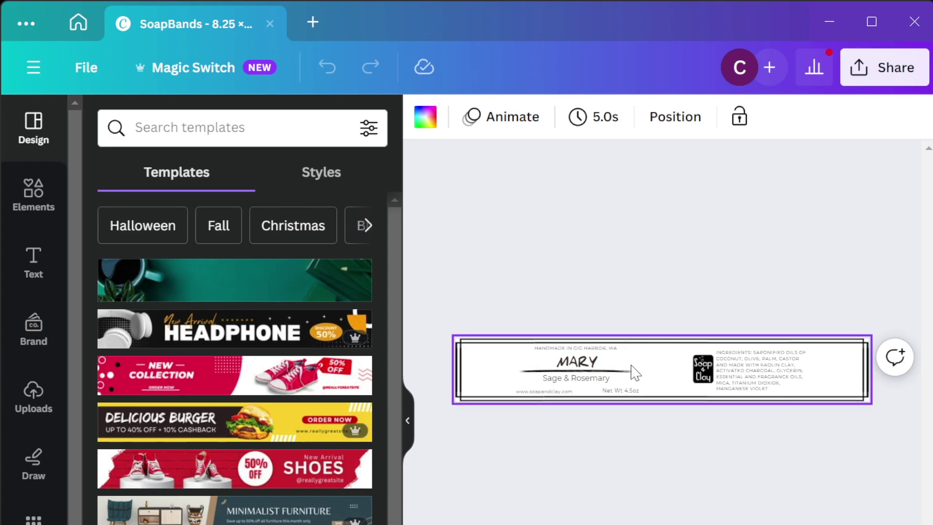
right_click(655, 362)
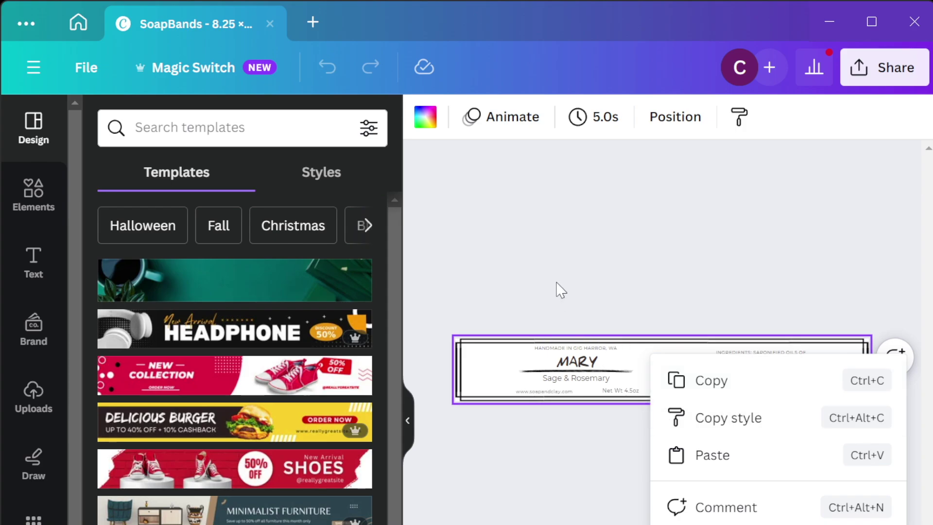
click(457, 307)
- Select the label's elements together, then check individual elements such as the ingredients text and the logo for locking
drag(442, 318, 887, 450)
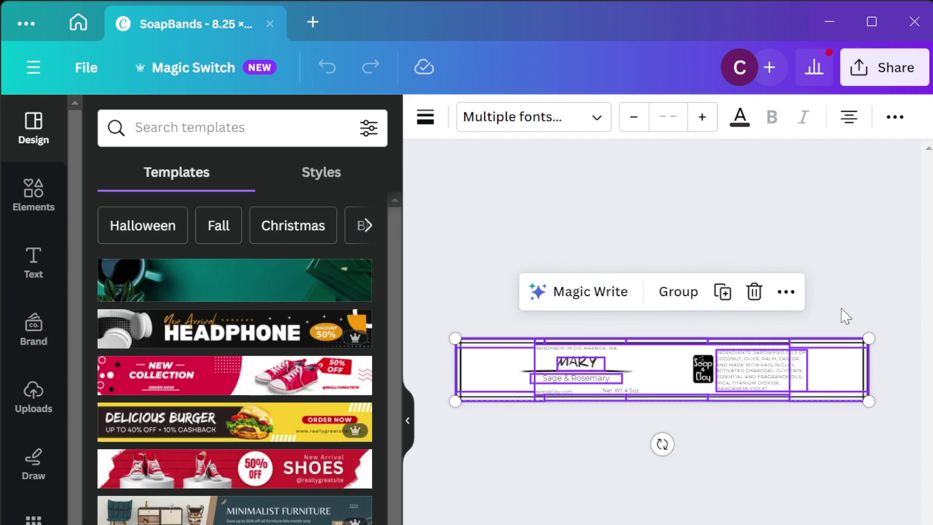
click(784, 293)
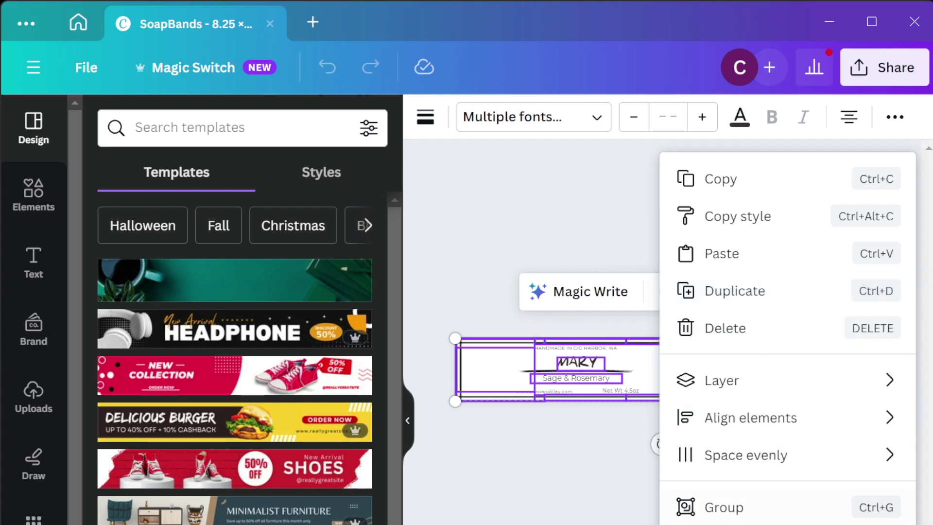
click(511, 218)
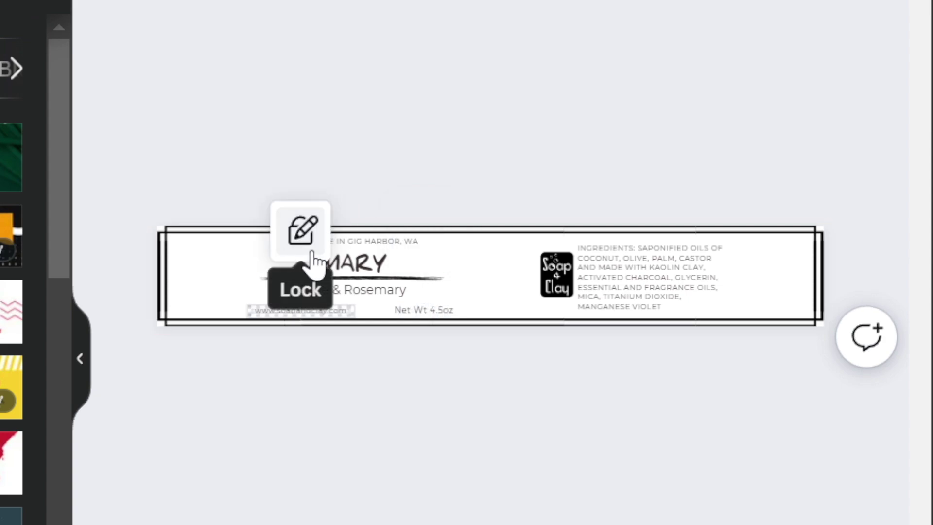
click(617, 264)
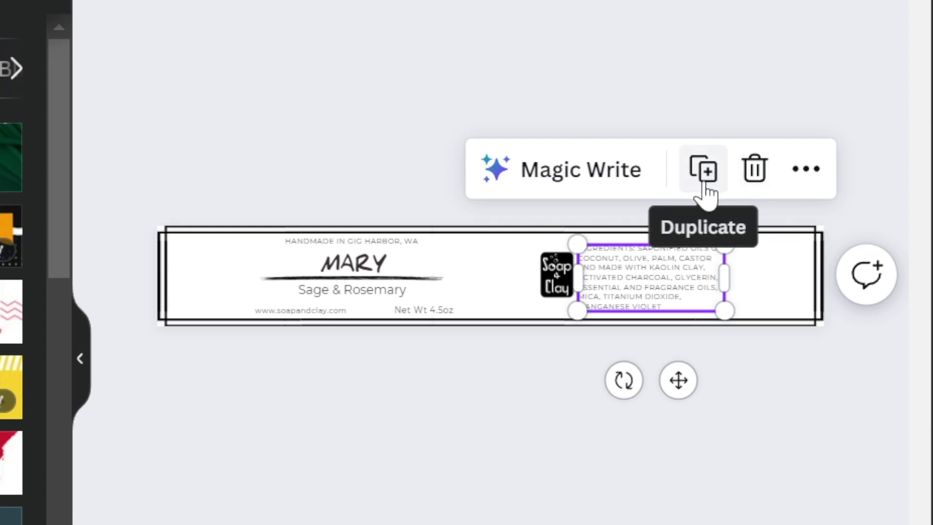
click(556, 272)
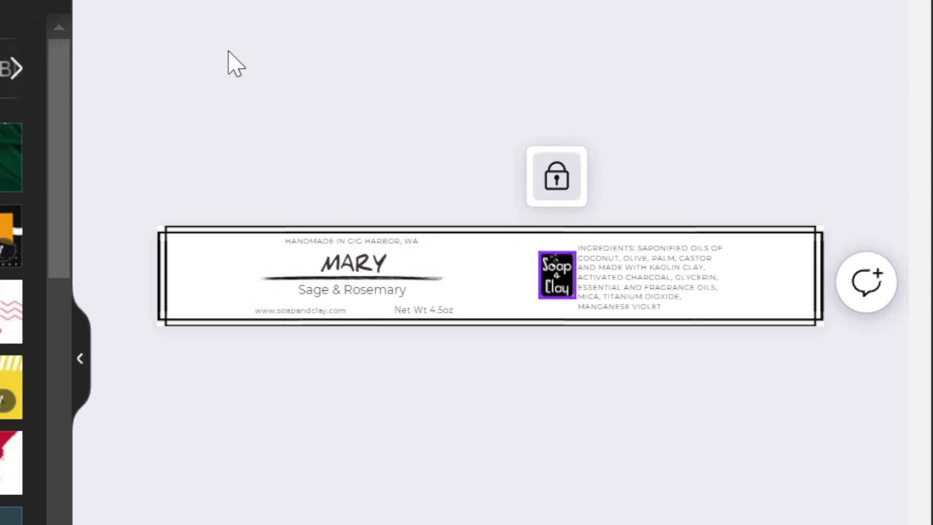
- Try duplicating all the unlocked label elements on the same page, and undo the duplication
drag(245, 85, 821, 479)
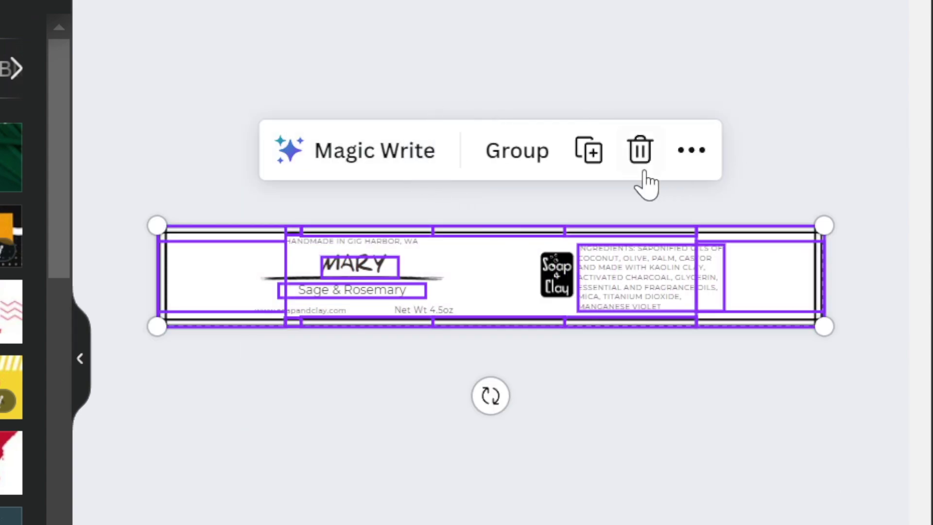
click(590, 151)
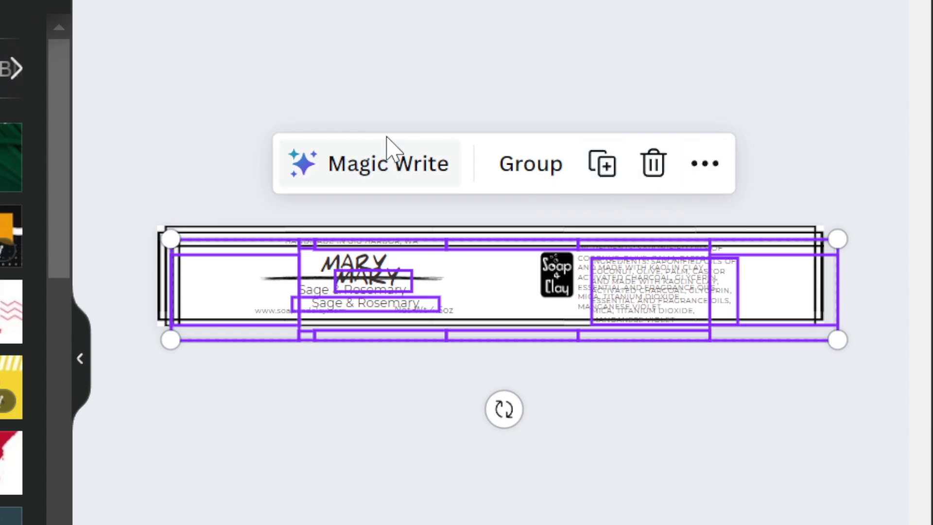
key(ctrl+z)
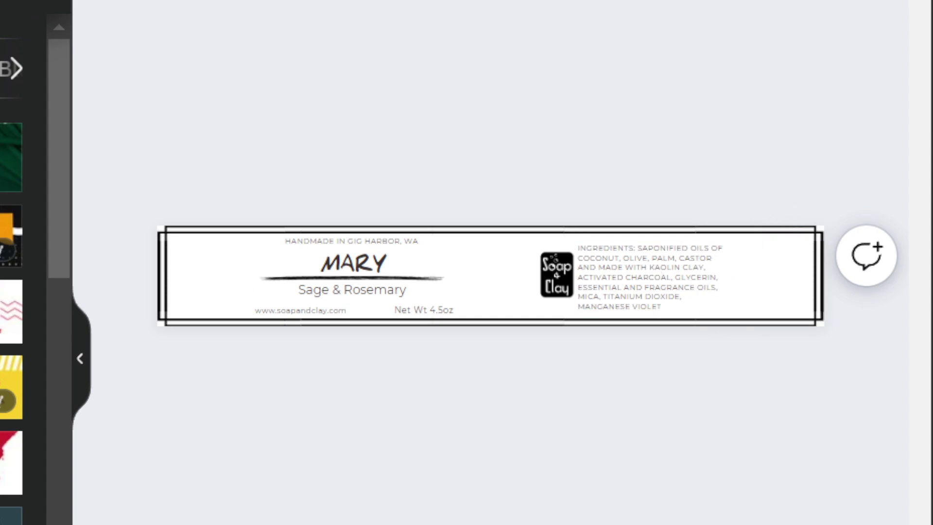
- Duplicate the label page and retitle the copy "Peony Blooms", positioned just above the brush line
click(713, 523)
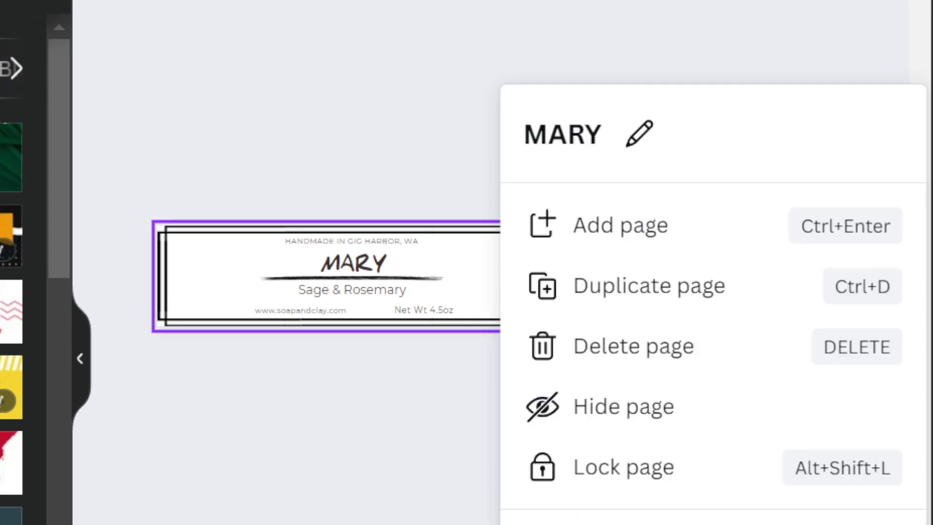
click(676, 290)
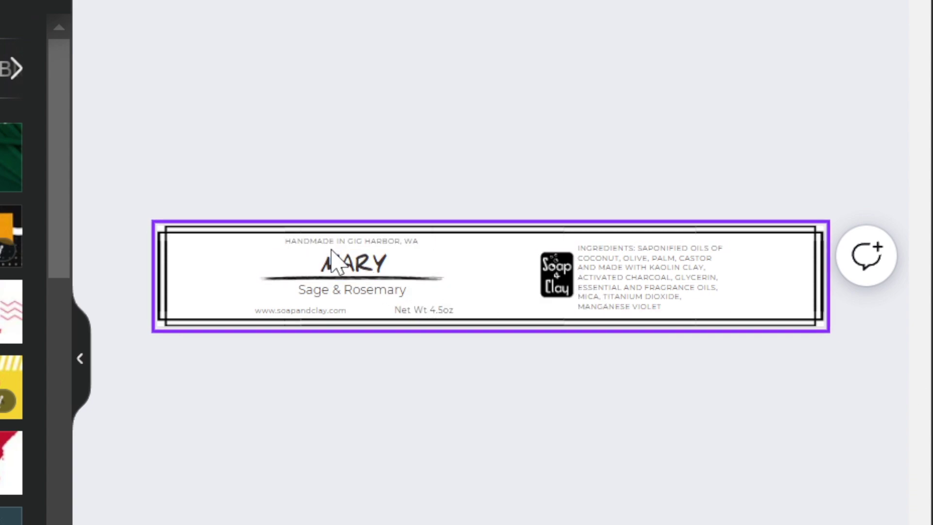
double_click(352, 266)
text(Peon)
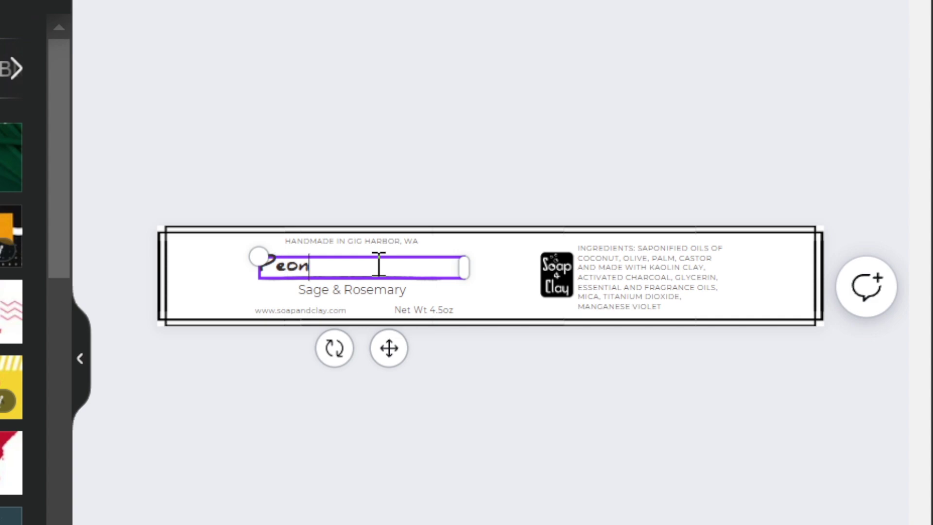
text(y Bloom)
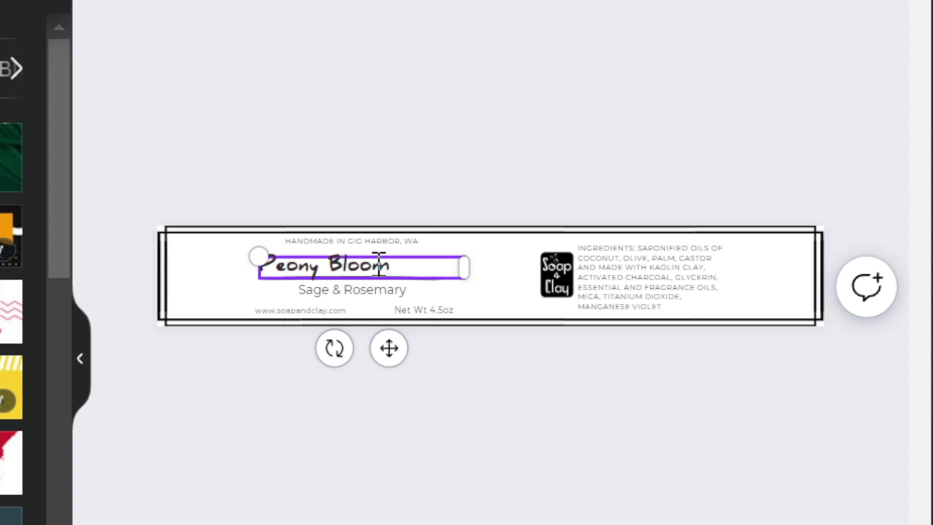
text(s)
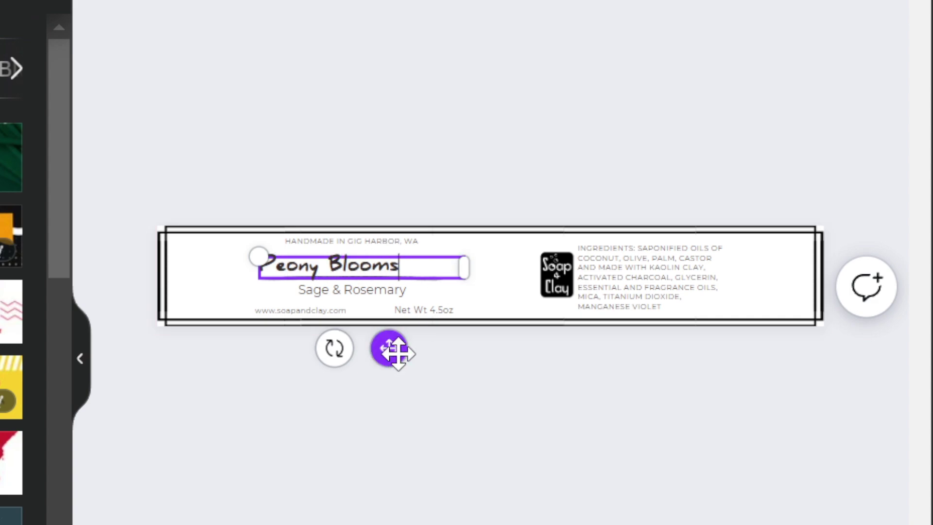
mouse_move(395, 349)
mouse_down()
mouse_move(423, 352)
mouse_move(410, 342)
mouse_up()
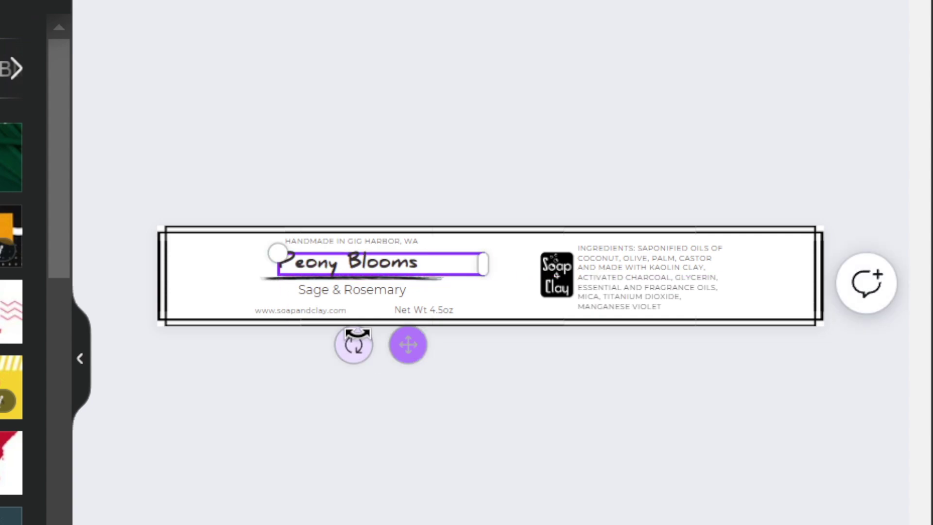
- Replace the scent text "Sage & Rosemary" under the title with "Wisteria + Peony"
click(368, 290)
double_click(370, 290)
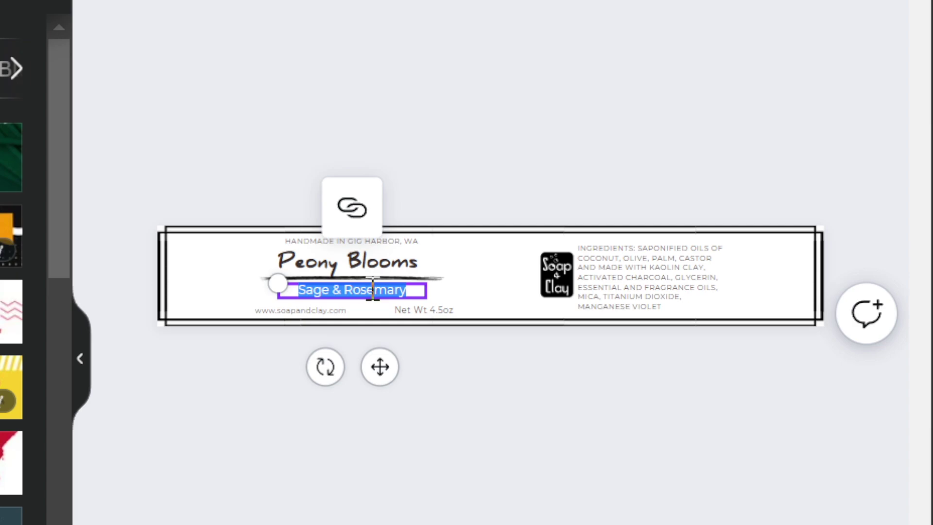
text(Wisteria)
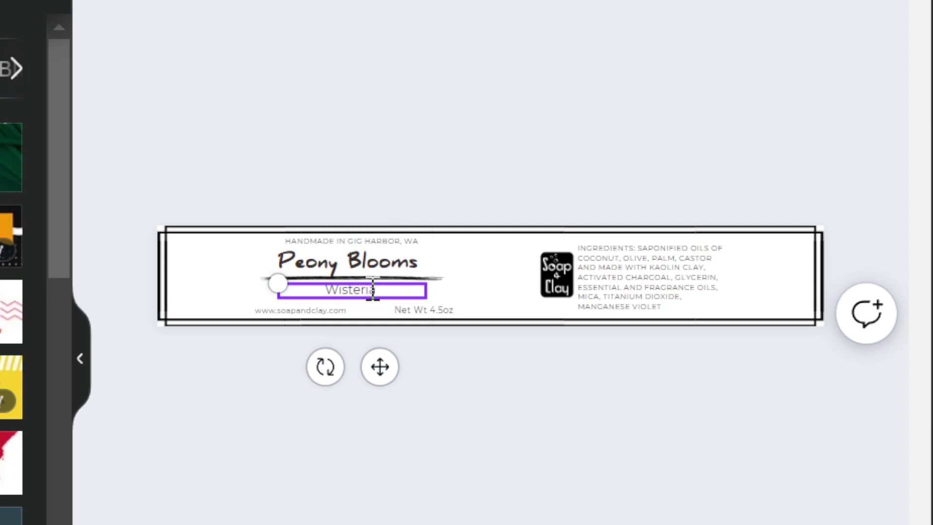
text( + Peony)
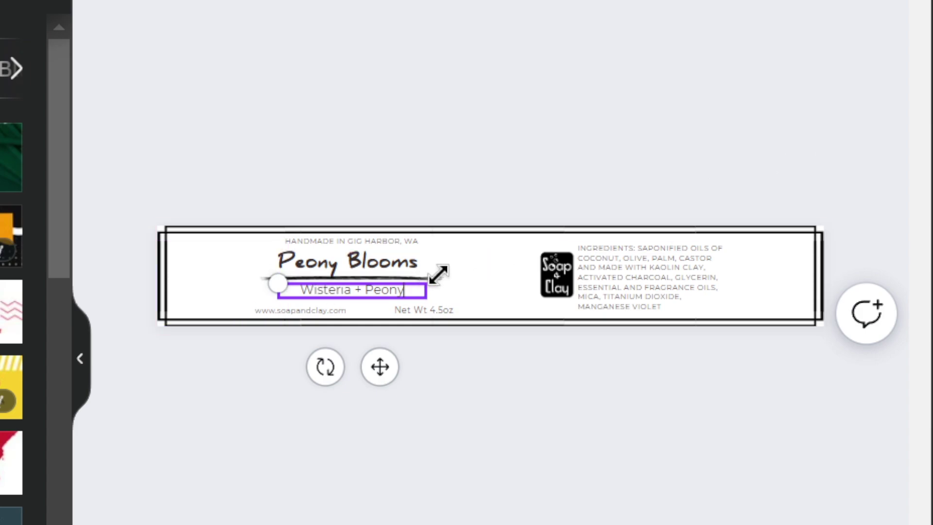
- Recolor the label's title, scent line and ingredients text dark pink
click(373, 278)
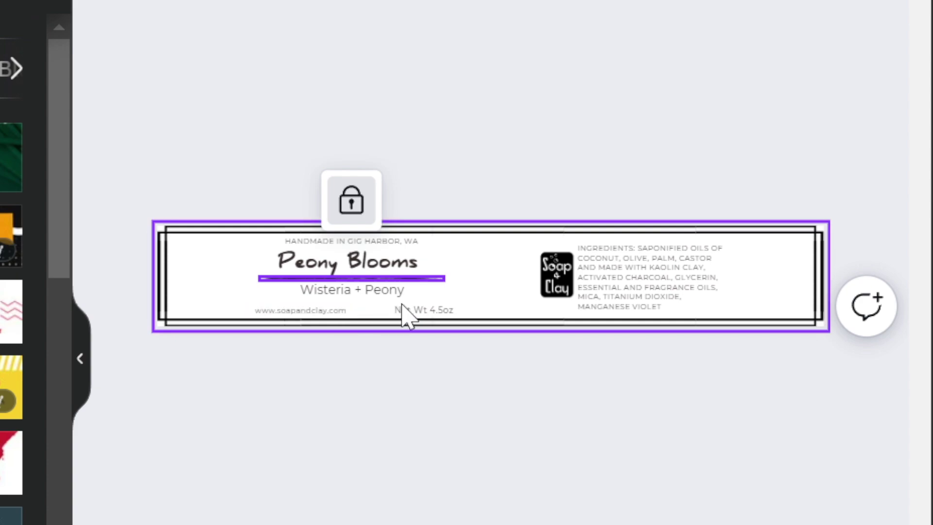
click(607, 279)
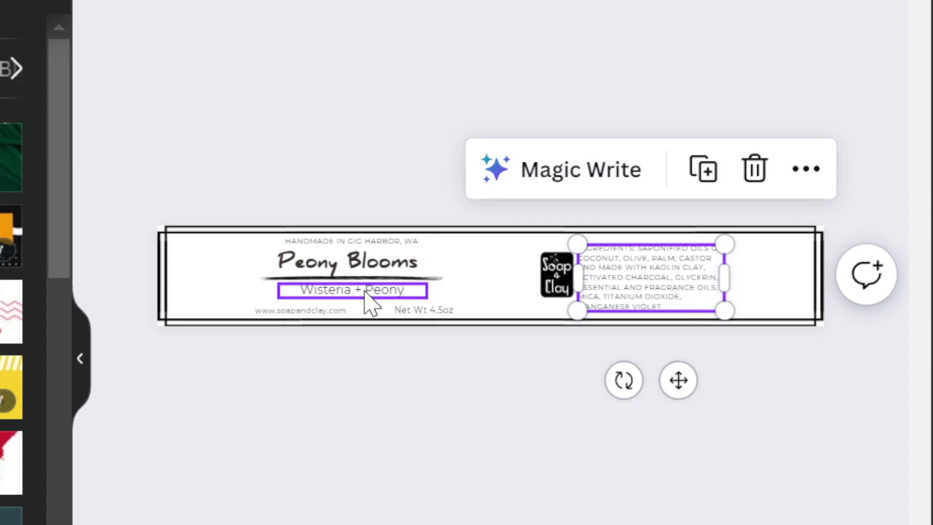
click(367, 294)
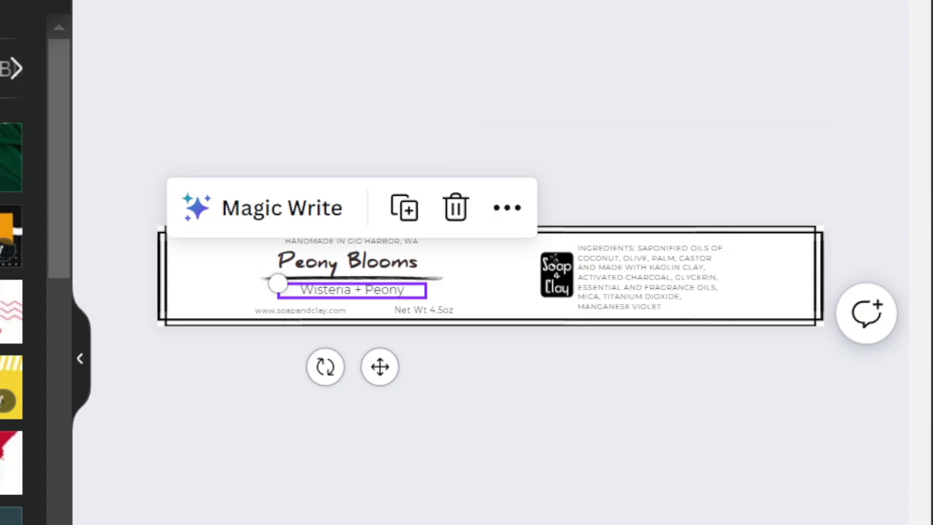
key(ctrl+shift+f)
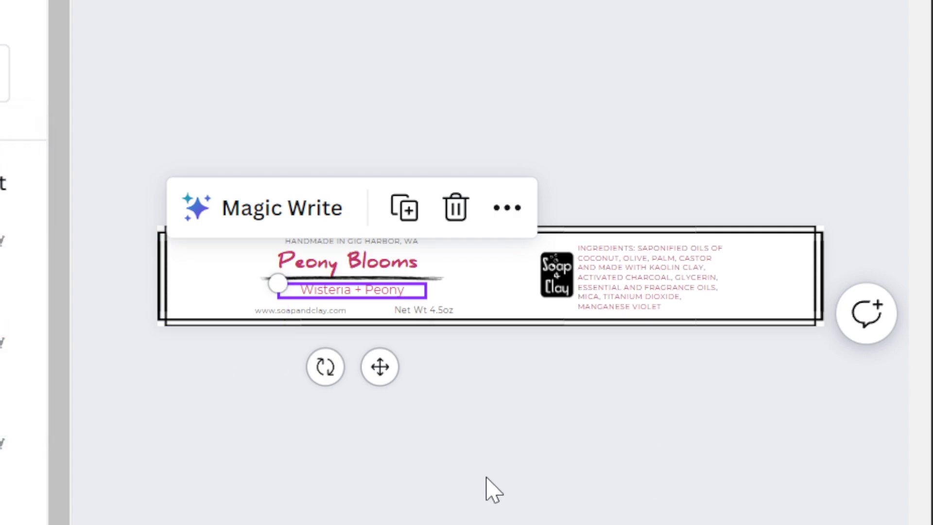
click(629, 479)
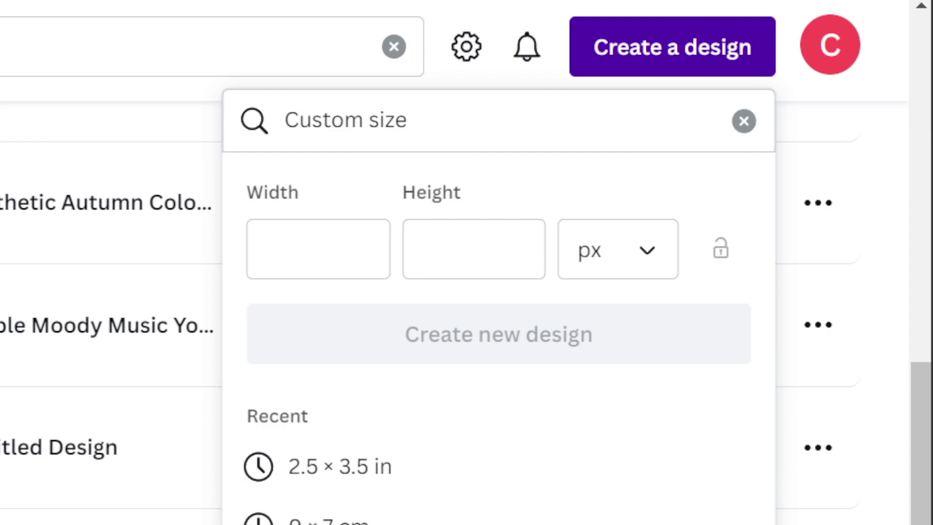
- Enter a width of 8.5 for a new custom-size design and switch the units to inches
click(290, 243)
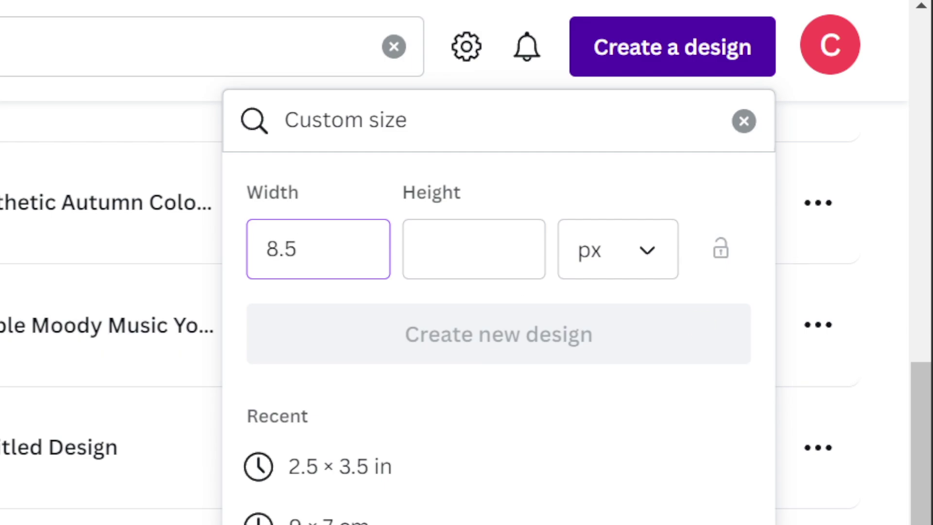
click(660, 266)
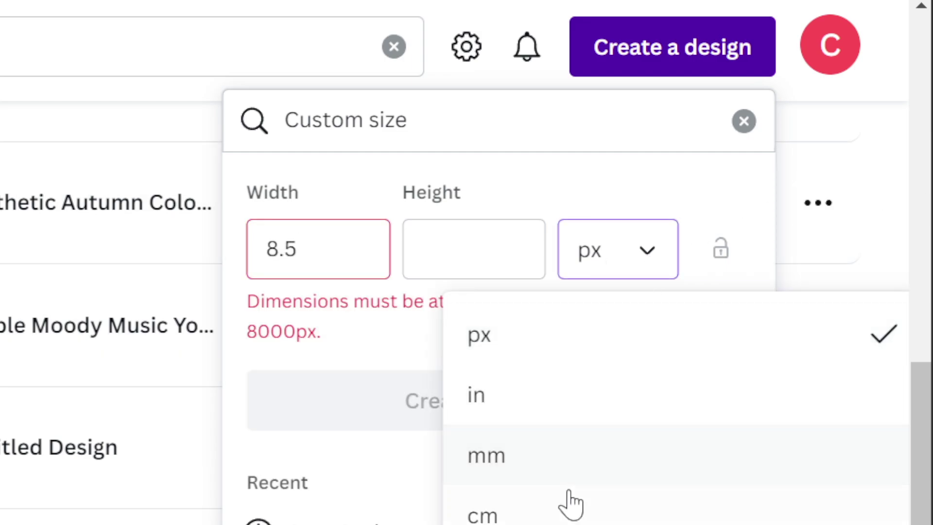
click(508, 387)
- Clear the converted width of the custom-size design and set it to 8.5 inches
drag(362, 256, 253, 255)
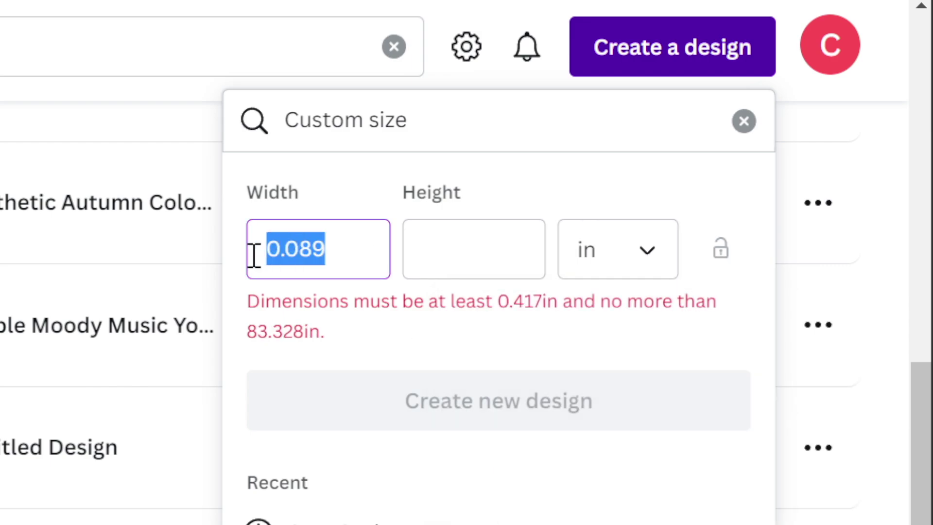
key(Right)
key(BackSpace)
key(BackSpace)
text(9)
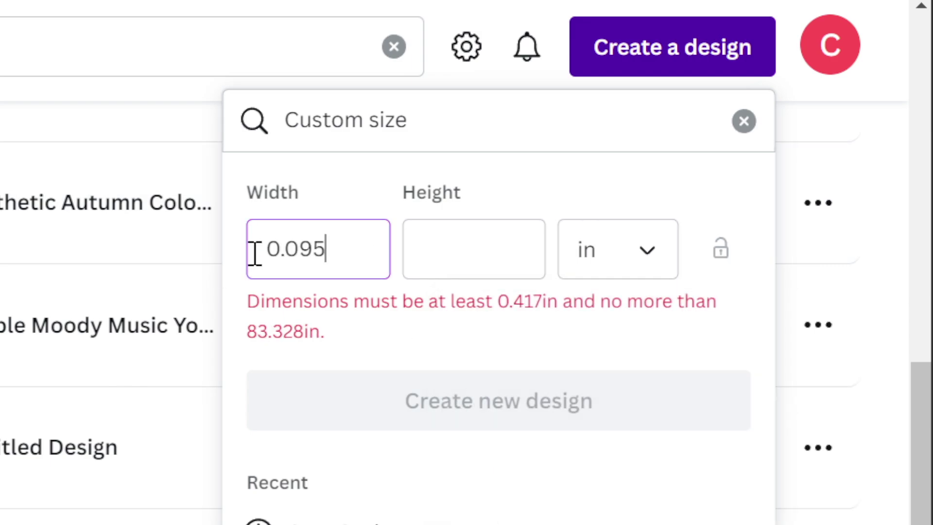
key(BackSpace)
key(BackSpace)
key(BackSpace)
key(BackSpace)
key(BackSpace)
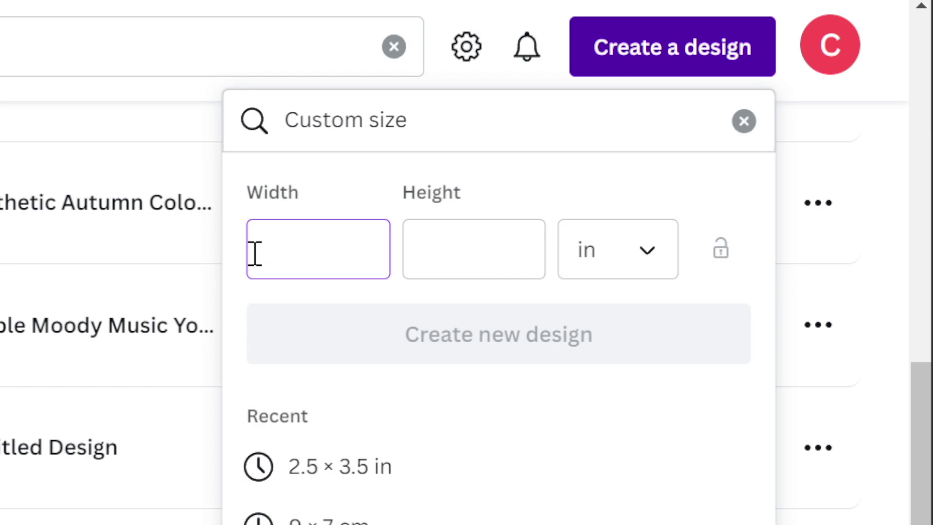
text(8.5)
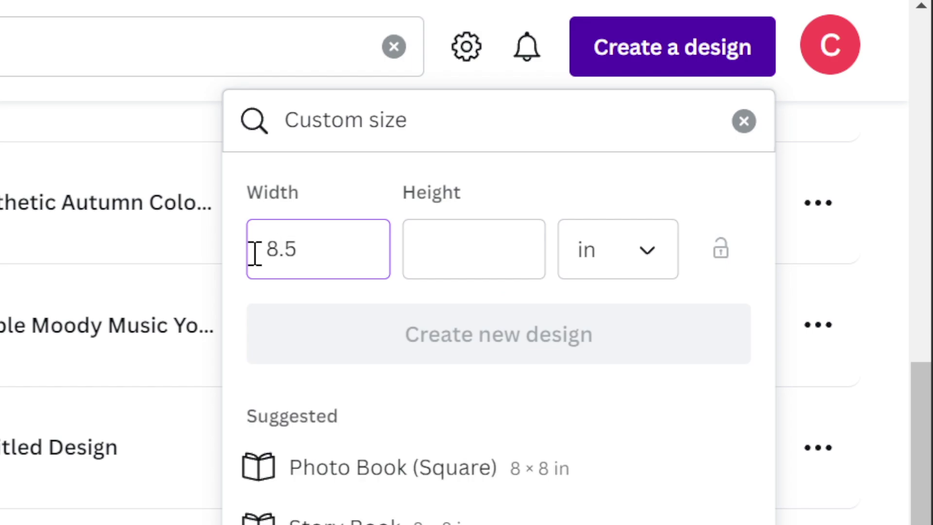
- Set the custom height to 1.125 inches and create the new design
click(474, 261)
text(1.125)
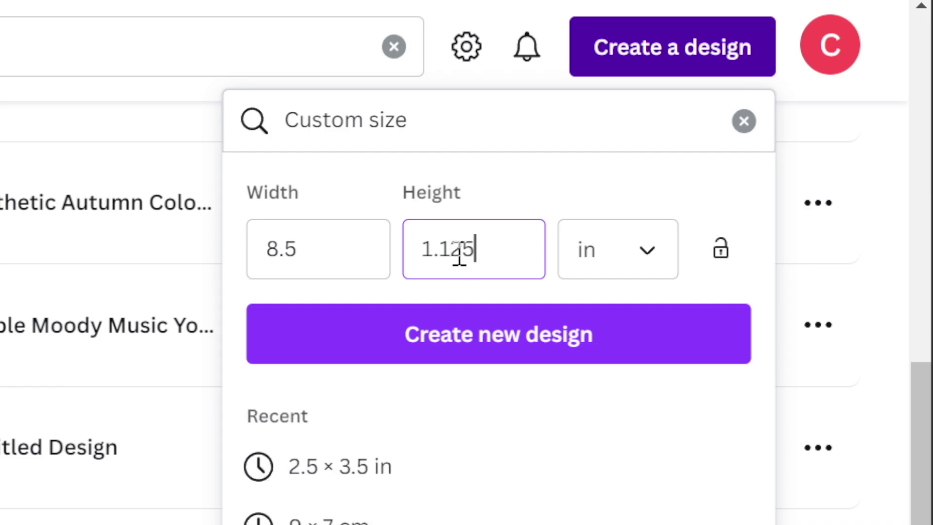
click(528, 336)
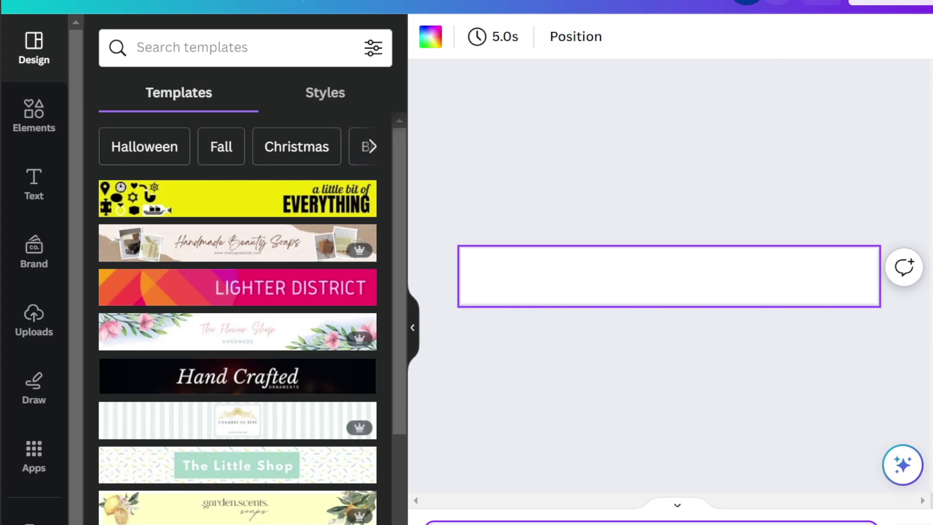
- Search the elements for "frame" and narrow the search to "Frame line"
click(34, 114)
click(175, 58)
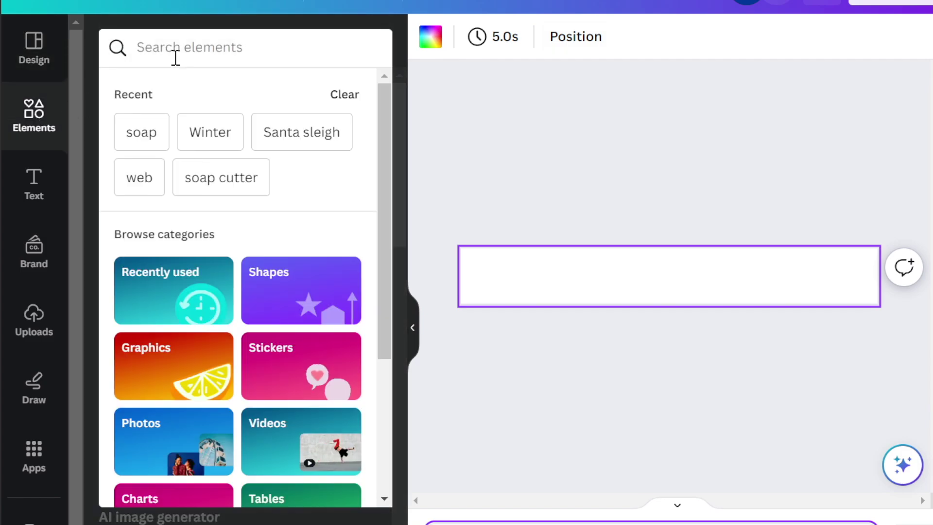
text(frame)
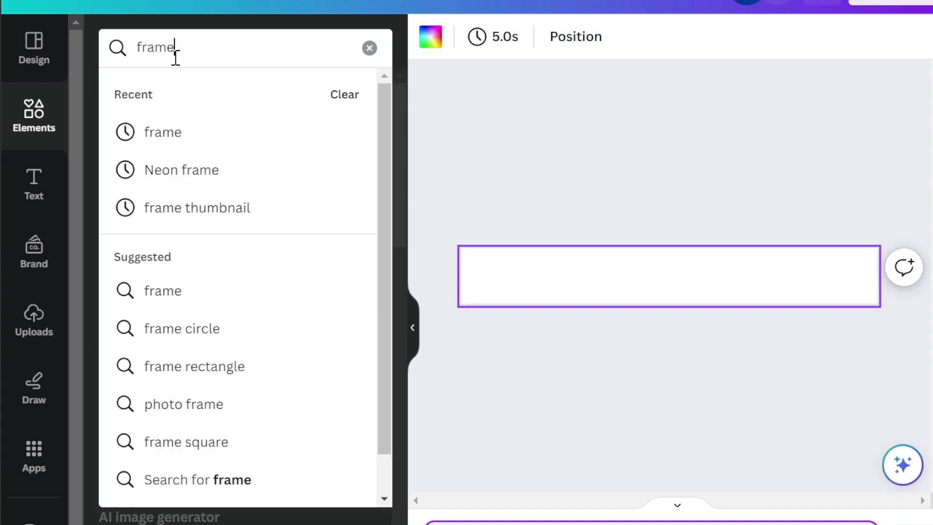
key(Return)
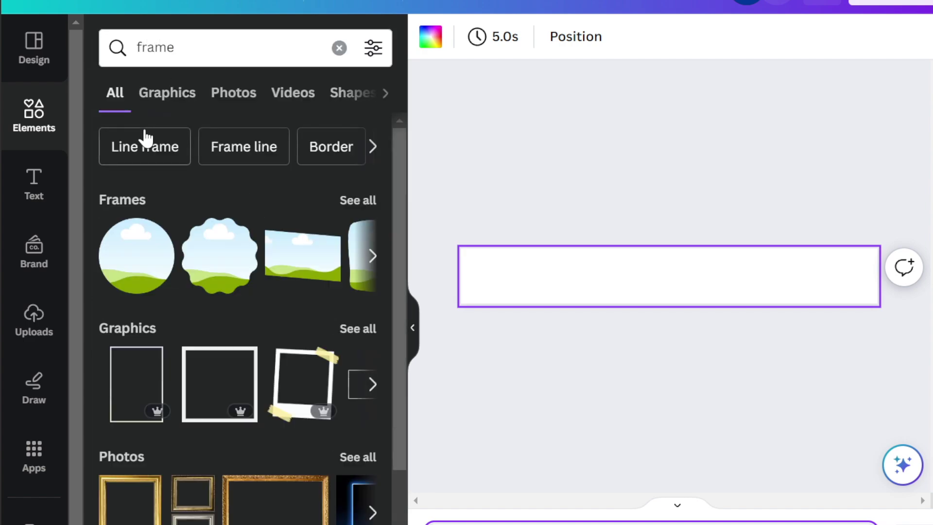
click(235, 149)
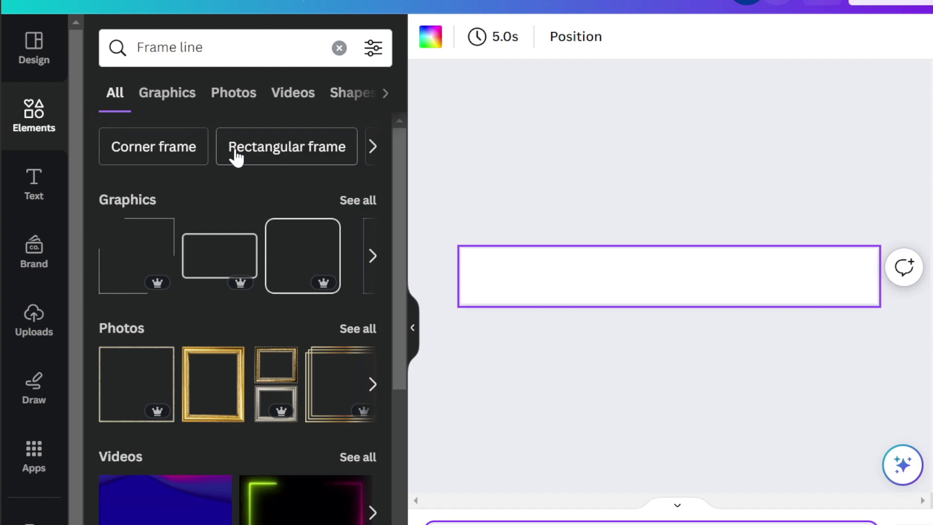
- Try the rounded rectangular outline graphic on the blank label, enlarge it and delete it
click(234, 257)
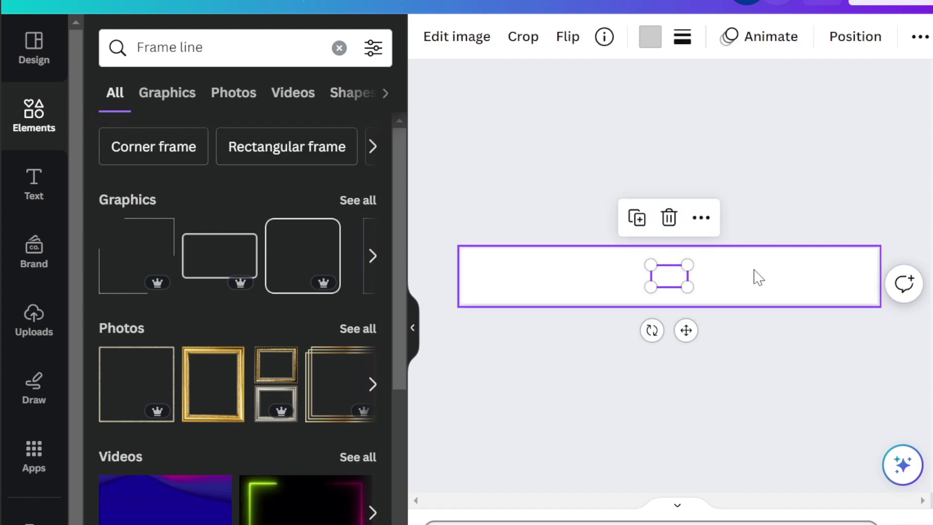
drag(686, 287, 760, 293)
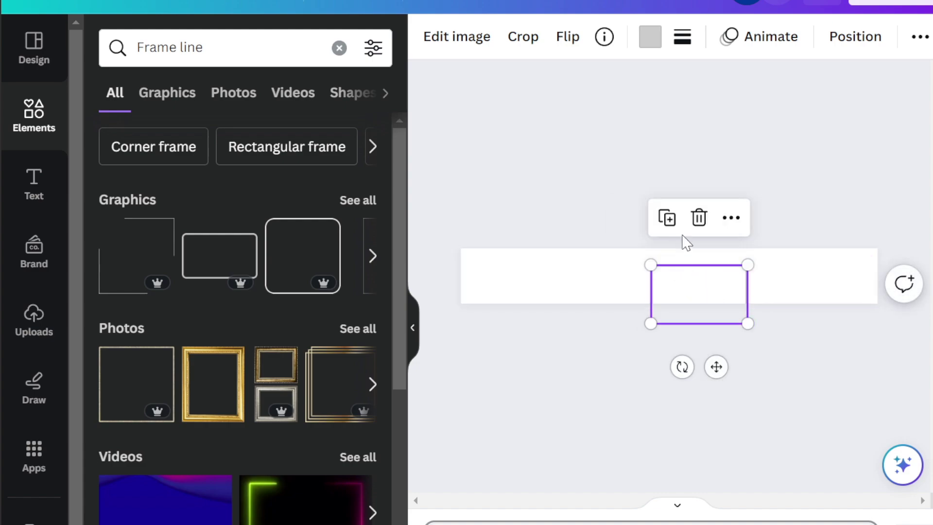
click(698, 218)
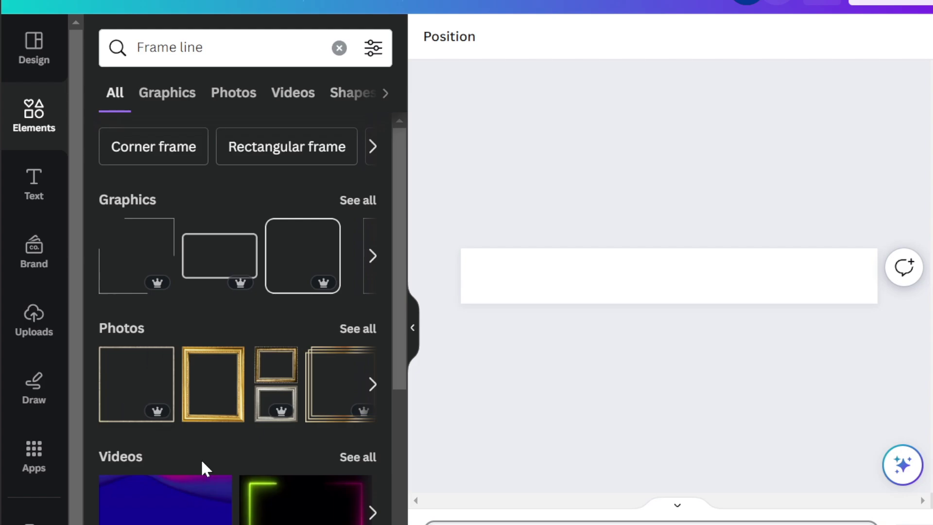
- Browse the frame graphics, switch the search to "Rectangular frame", and try the bracket-style frame on the label before deleting it
scroll(203, 468, down, 4)
scroll(203, 473, down, 5)
scroll(121, 384, up, 3)
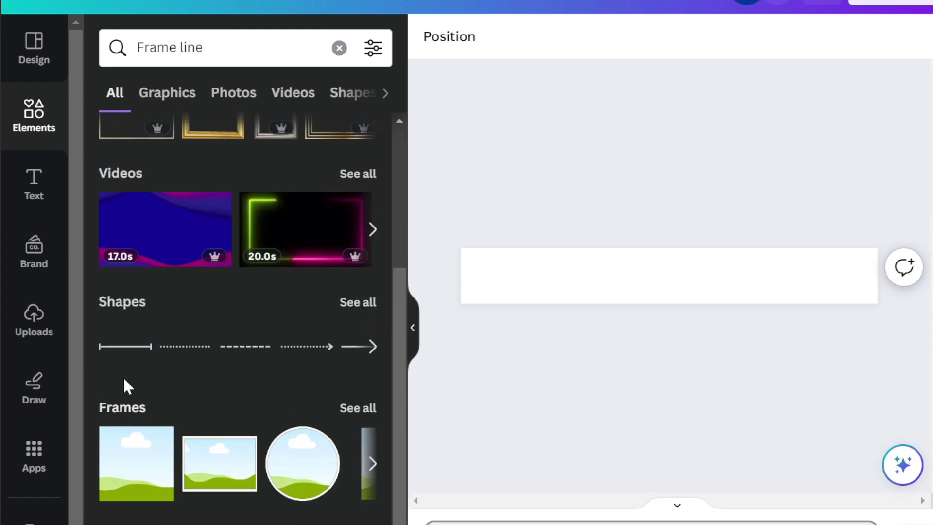
scroll(280, 384, down, 4)
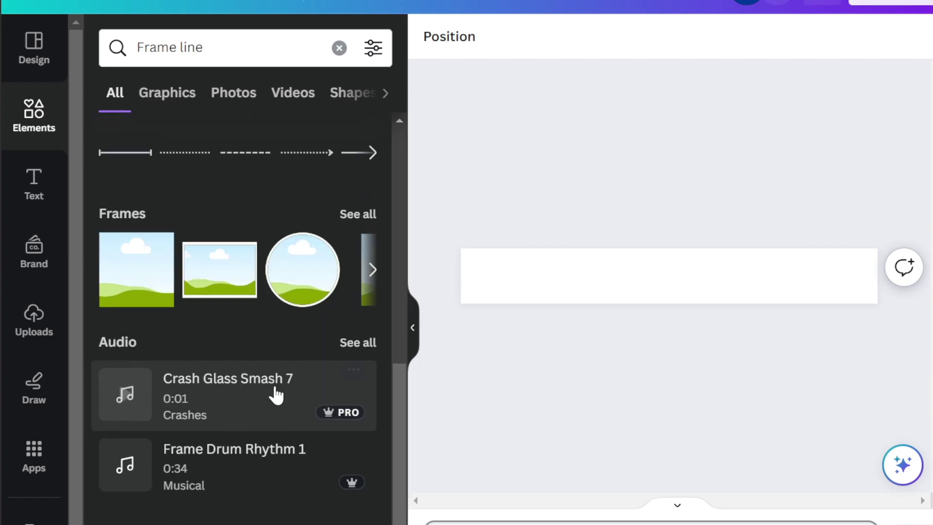
scroll(260, 448, up, 10)
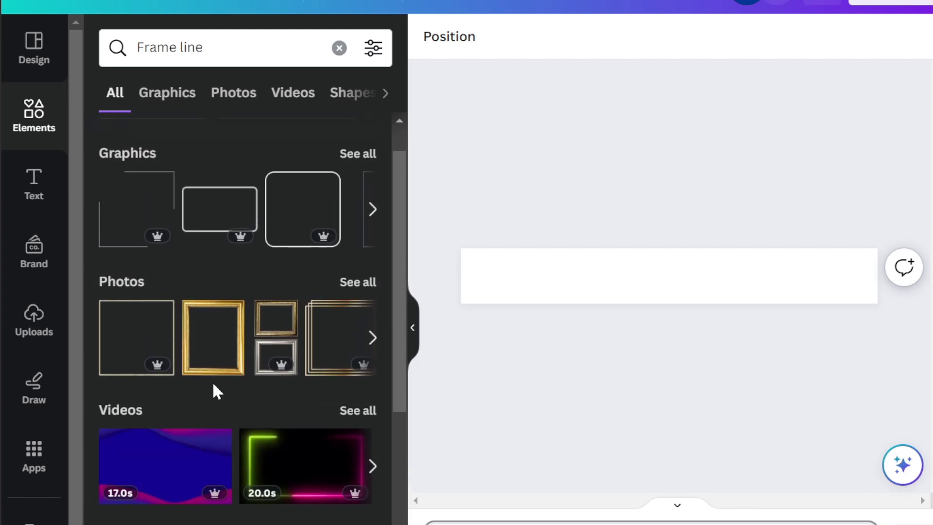
click(263, 156)
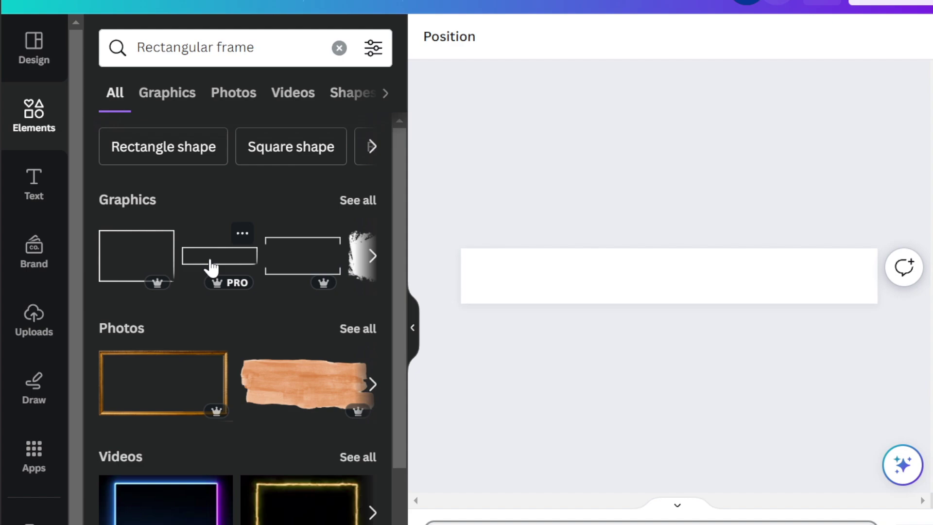
click(307, 267)
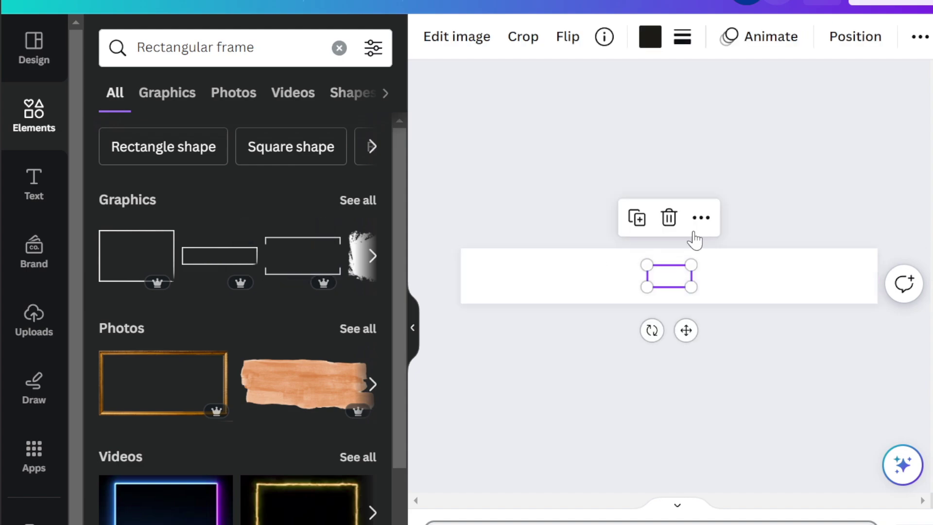
click(669, 218)
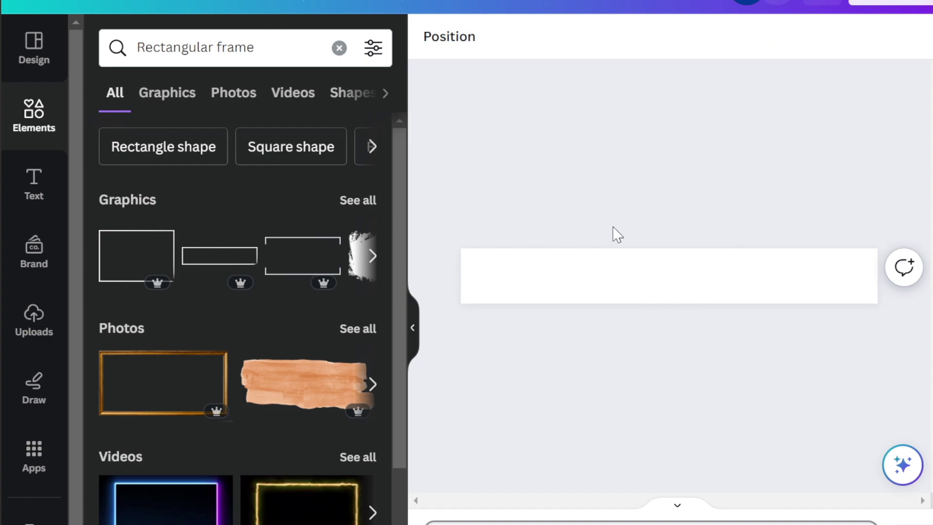
- Add the long, thin rectangular frame, color it orange from The Soapbox Society palette and give it a solid border
click(210, 258)
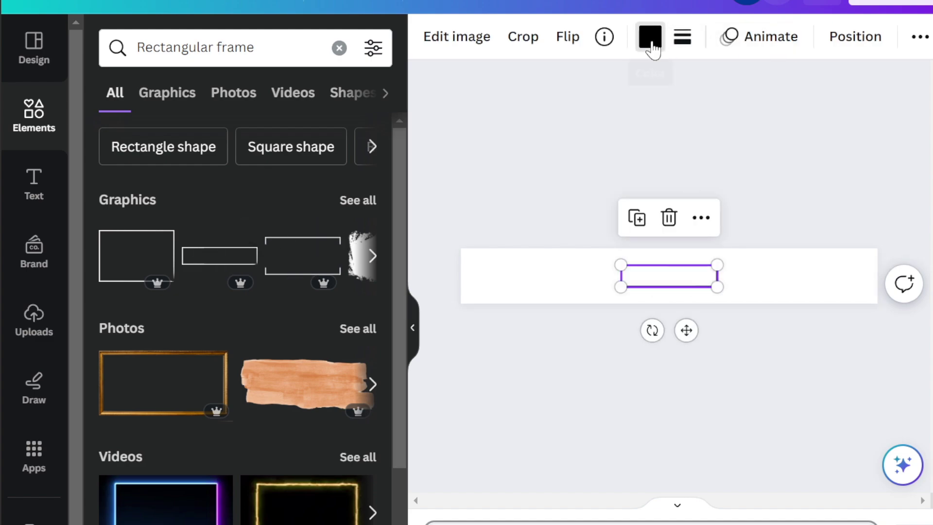
click(651, 43)
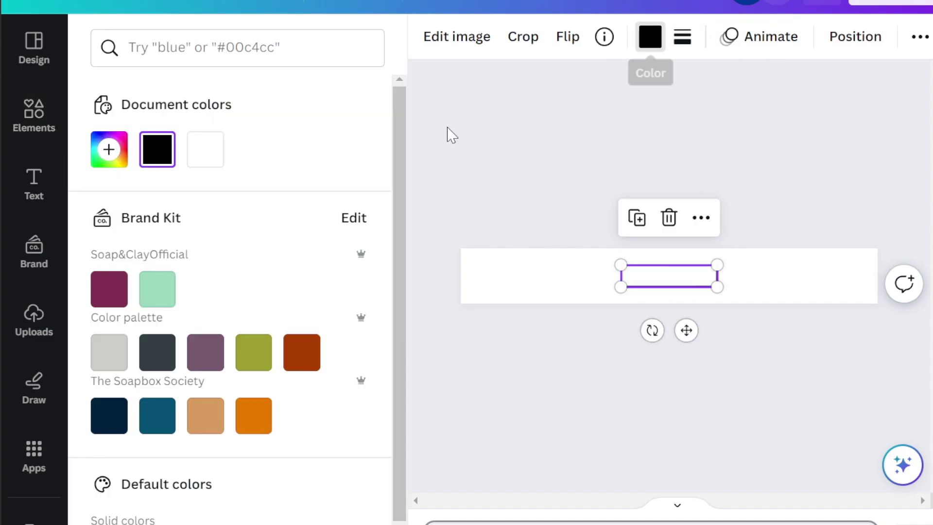
click(251, 421)
click(681, 39)
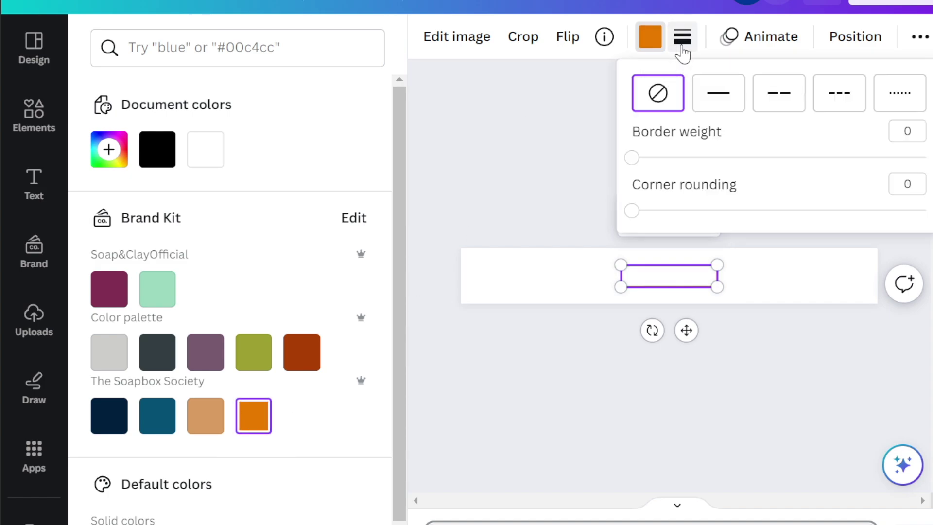
click(722, 108)
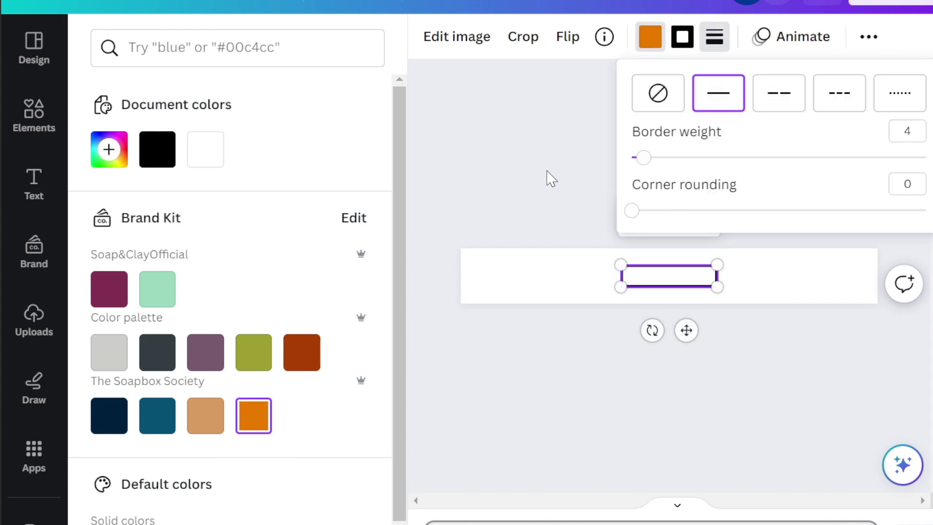
key(Escape)
- Try to fit the orange frame to the label by enlarging and repositioning it, and delete it
drag(621, 261, 443, 224)
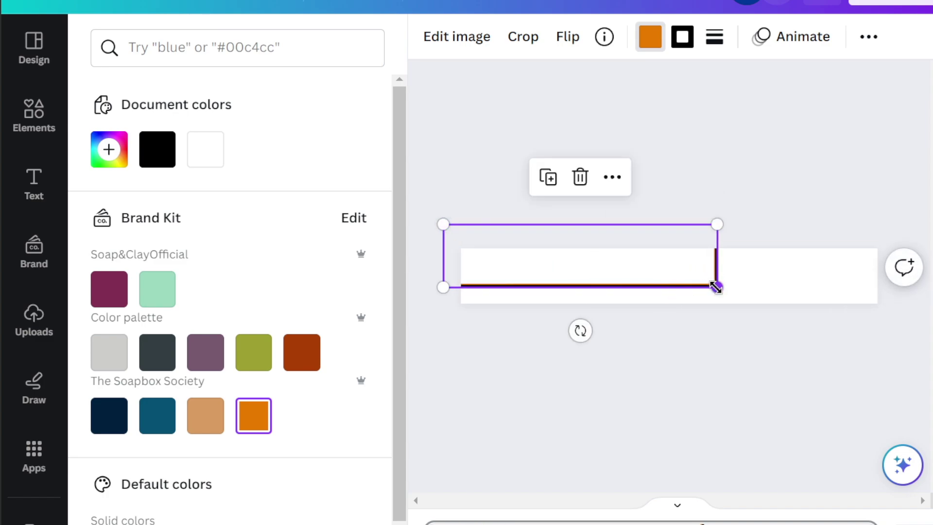
drag(715, 287, 774, 273)
drag(643, 237, 681, 242)
key(Escape)
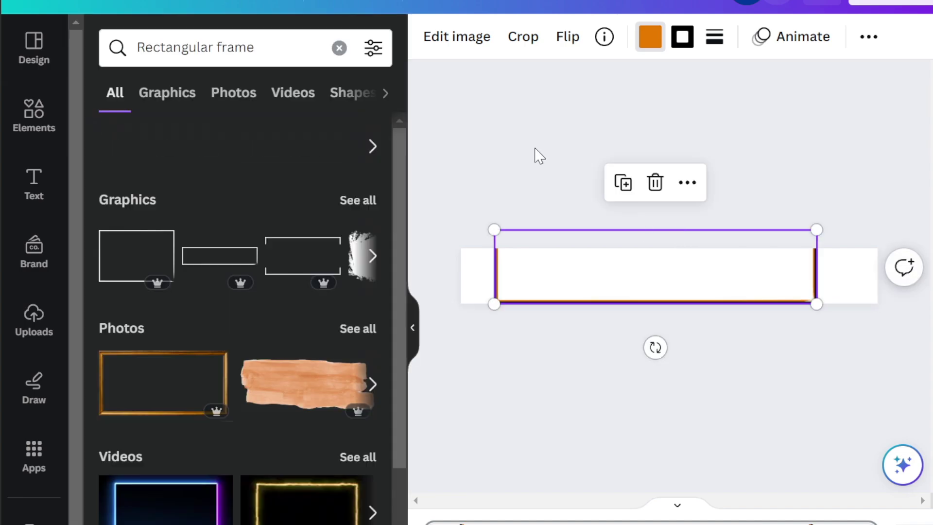
click(505, 140)
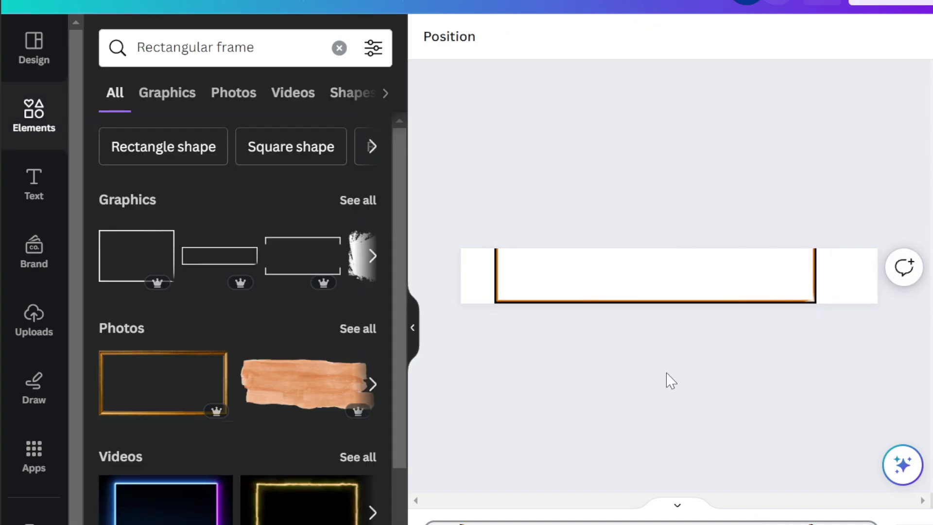
click(580, 294)
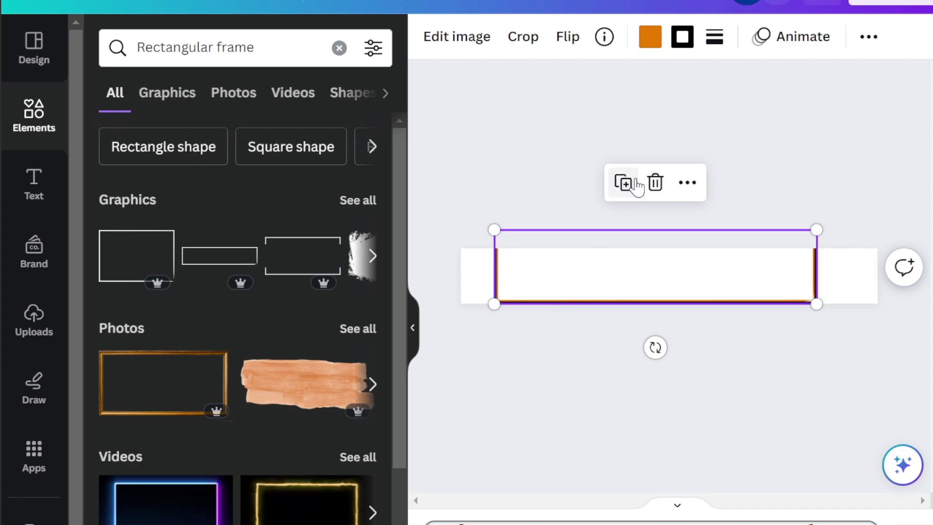
click(653, 184)
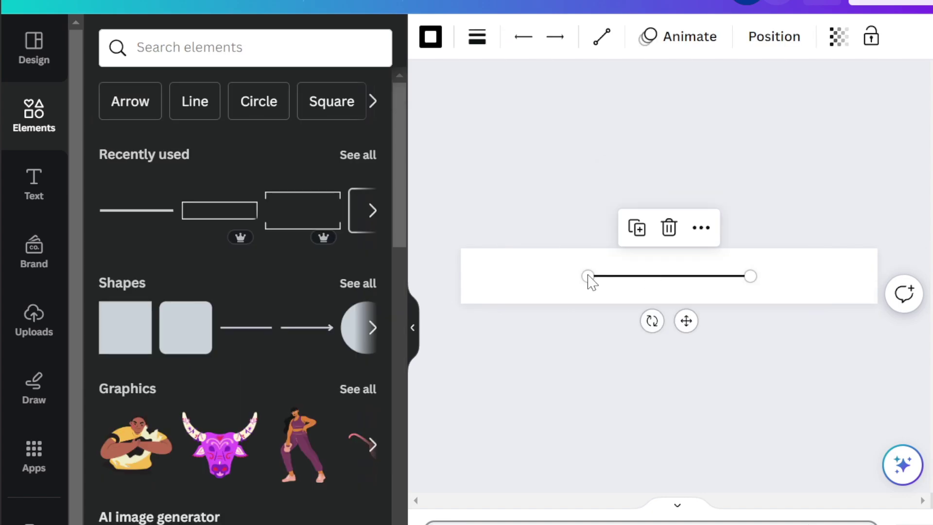
- Stretch the horizontal line between the label's side margins along the top margin, and place a duplicate along the bottom margin
drag(586, 275, 466, 275)
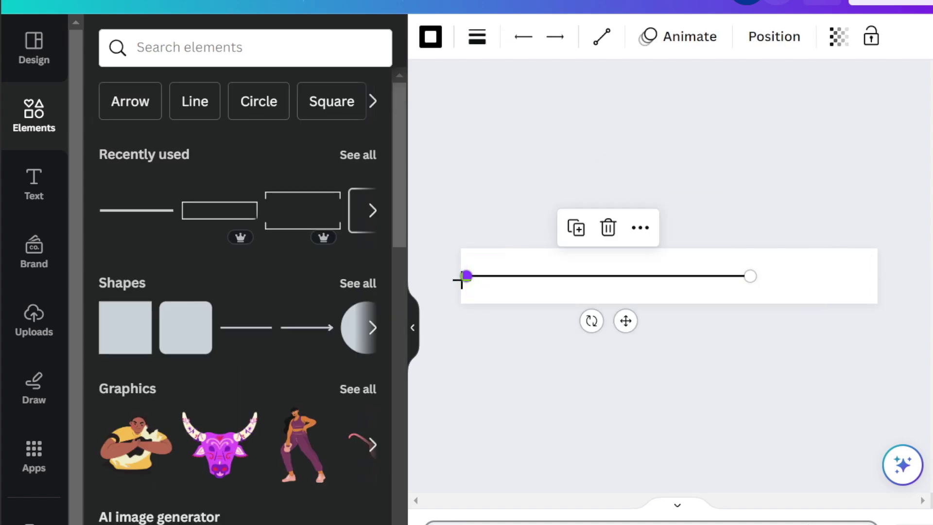
drag(750, 276, 863, 272)
drag(685, 318, 682, 295)
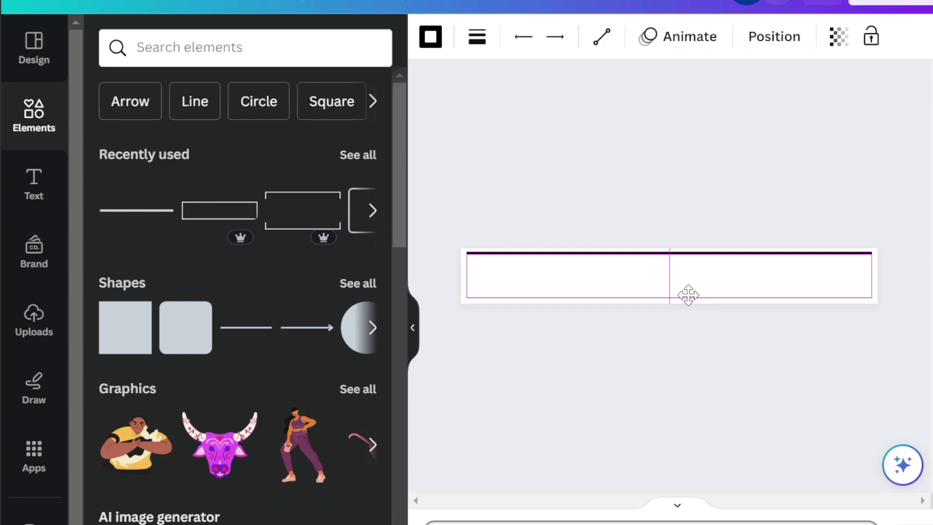
drag(688, 295, 686, 346)
click(640, 208)
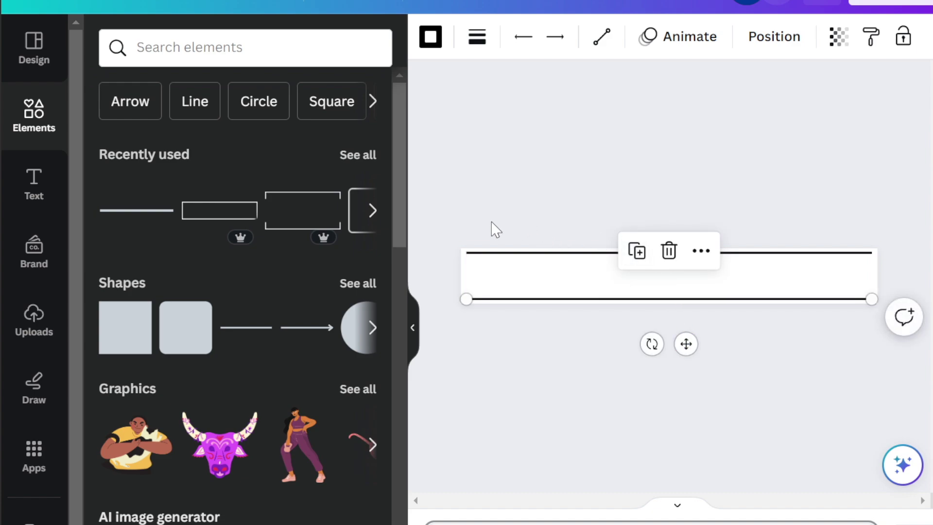
- Add another line, shorten and rotate it to vertical, and place it at the label's left margin joining the two horizontal lines
click(246, 333)
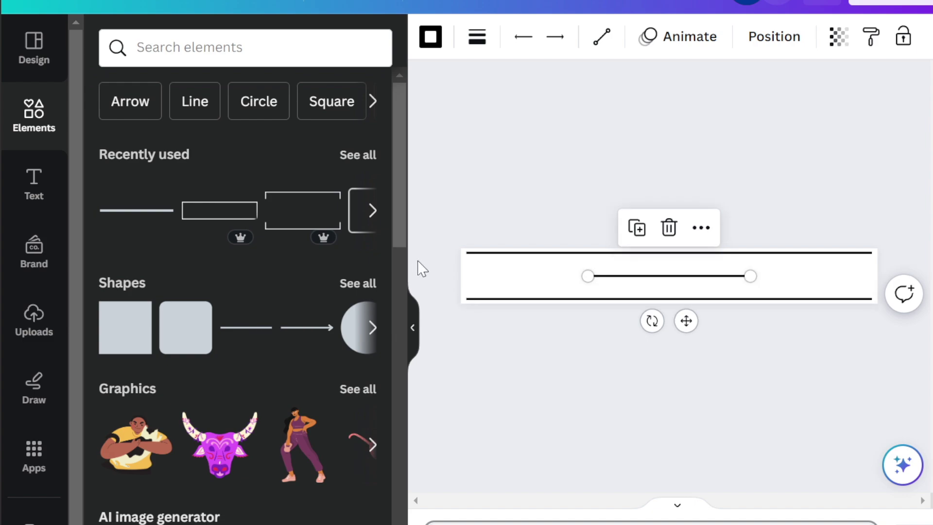
mouse_move(651, 320)
mouse_down()
mouse_move(693, 339)
mouse_move(733, 329)
mouse_move(656, 321)
mouse_move(664, 323)
mouse_up()
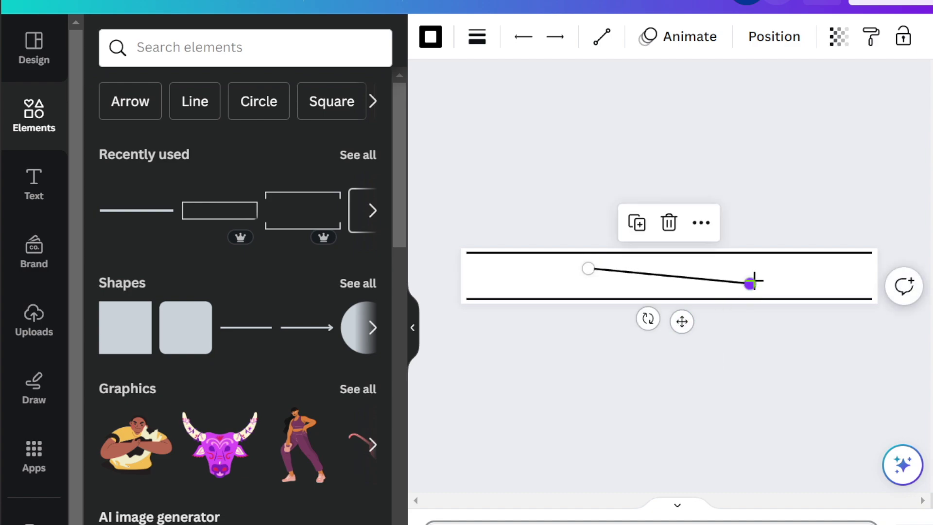
drag(751, 279, 635, 276)
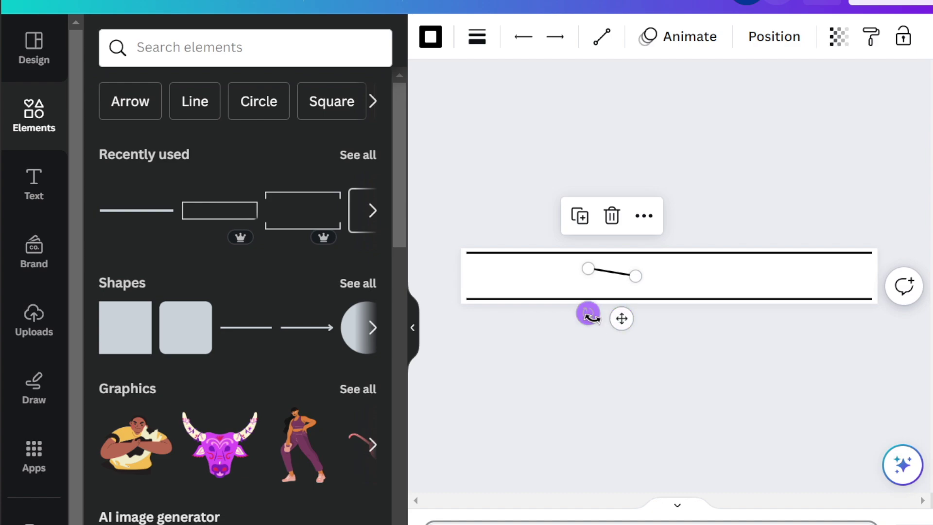
drag(588, 313, 432, 291)
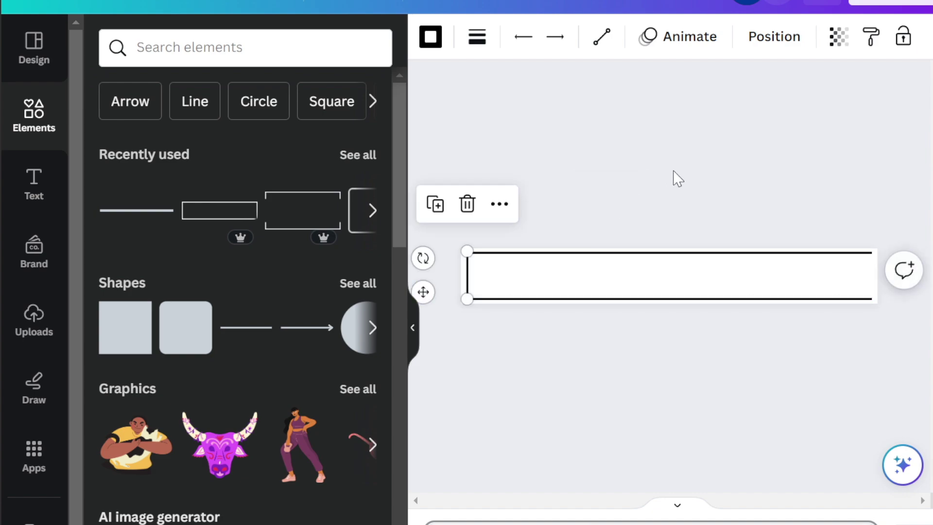
- Duplicate the vertical border line and place the copy at the label's right margin to close the rectangular border
click(689, 177)
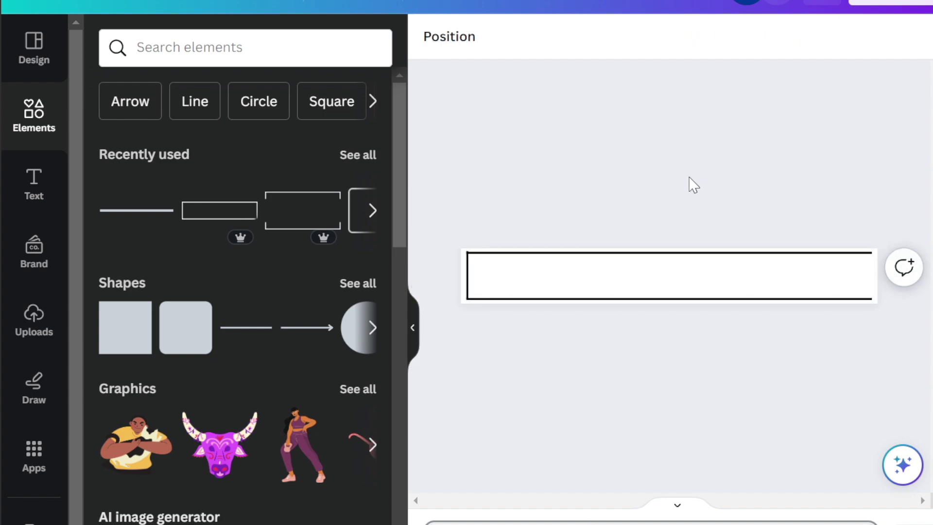
click(465, 277)
click(436, 204)
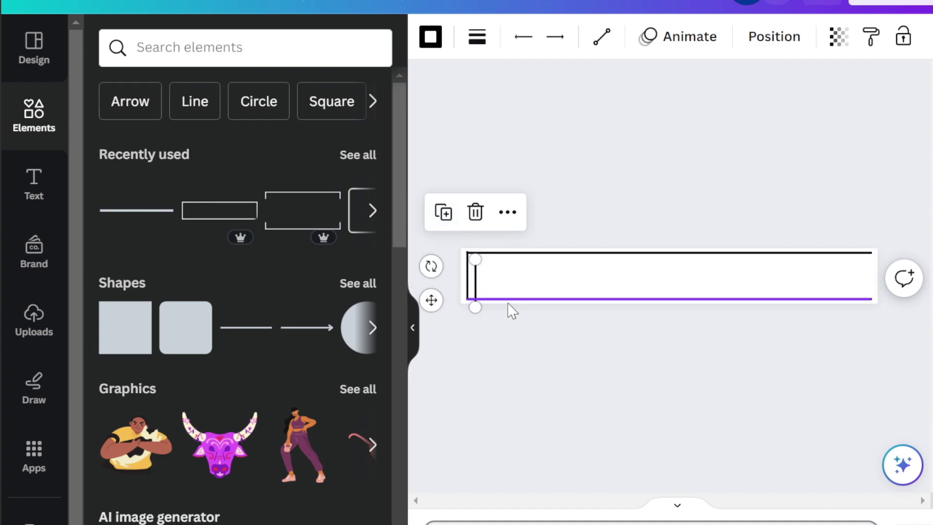
drag(430, 300, 826, 291)
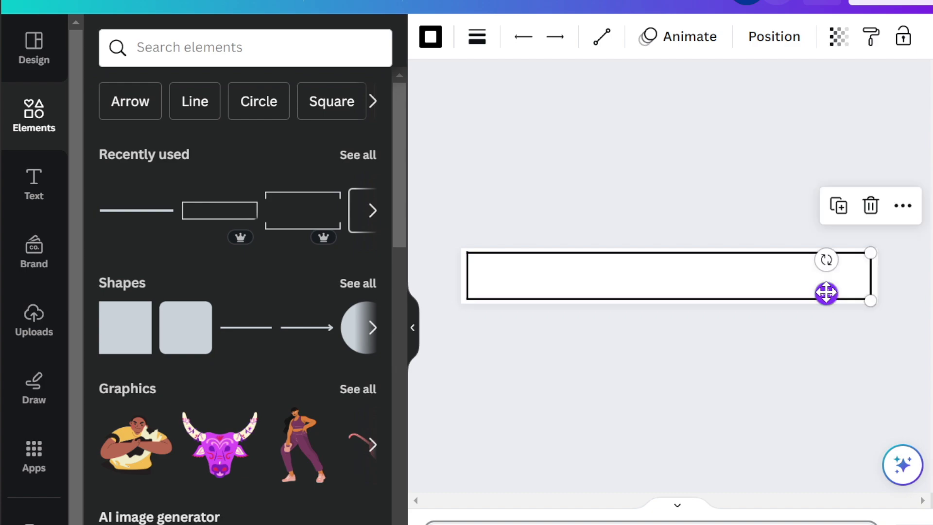
click(629, 384)
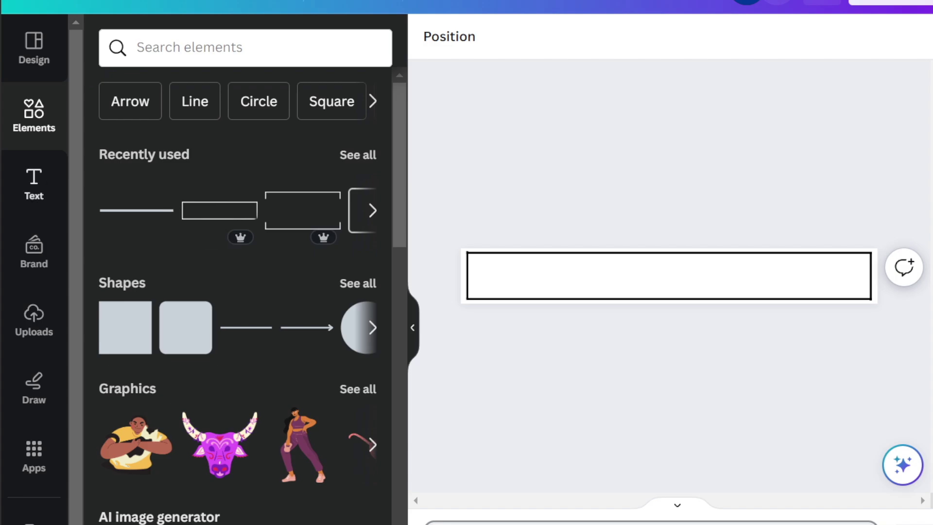
- Add a brand kit heading to the label and set its font size to 14
click(32, 194)
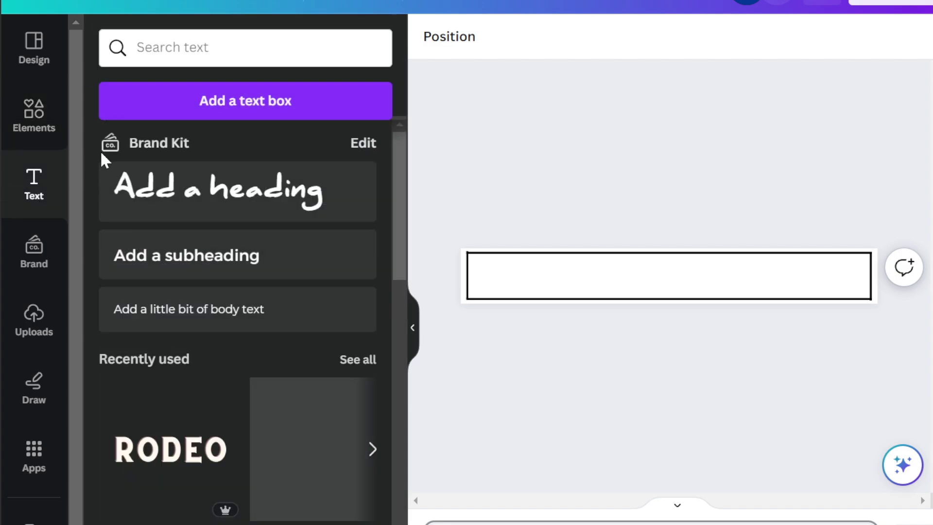
click(199, 198)
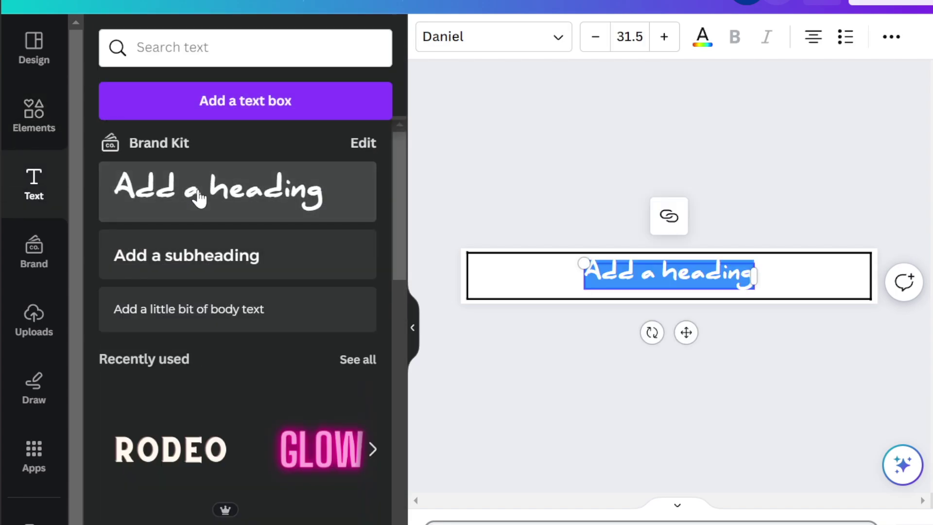
click(640, 37)
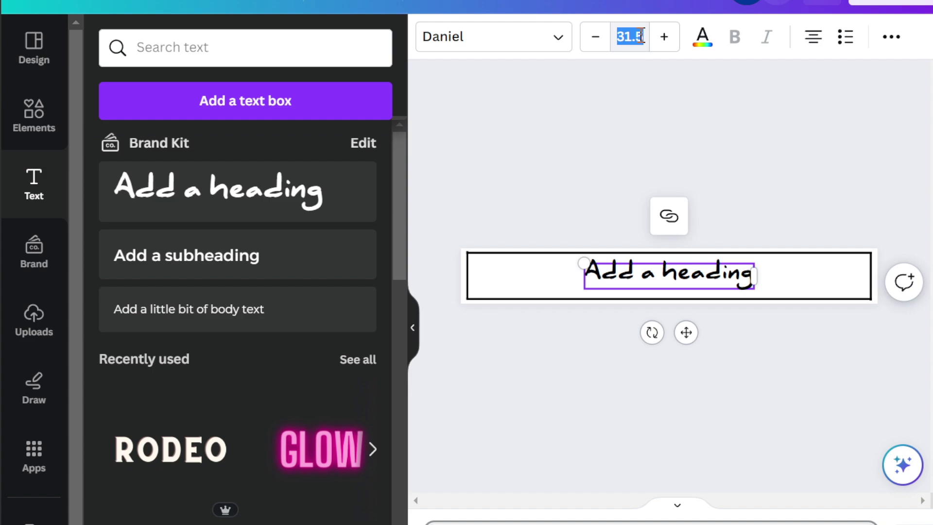
click(641, 36)
click(643, 244)
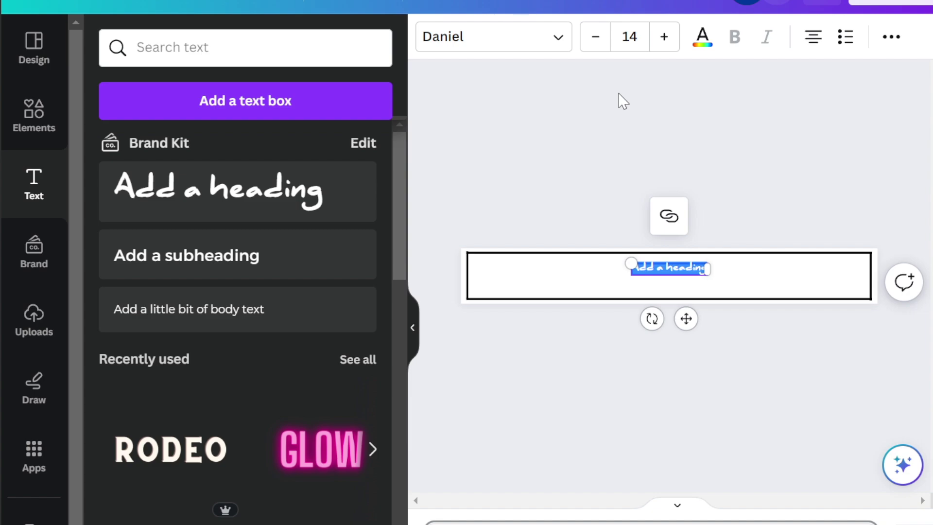
- Replace the heading text with "ITS ME HI IM THE PROBLEM" and shift it slightly left along the label's upper edge
key(BackSpace)
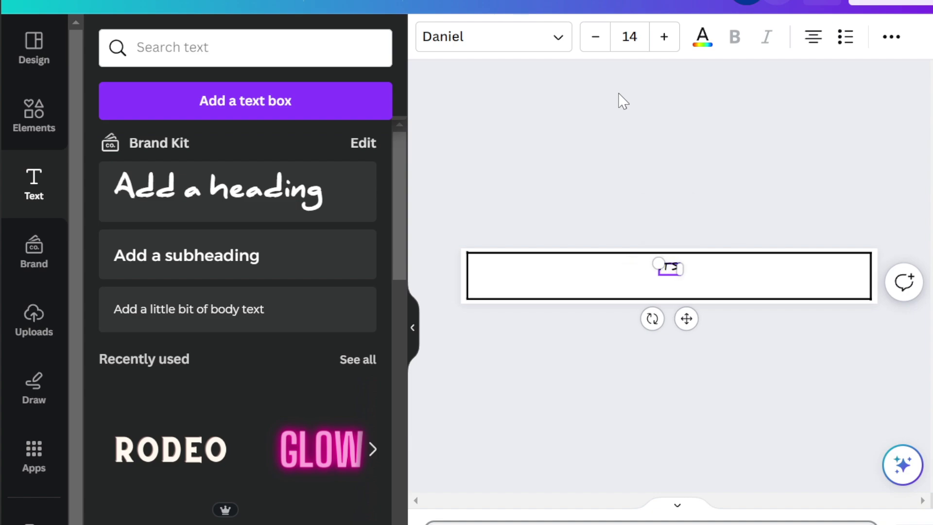
text(ITS ME HI)
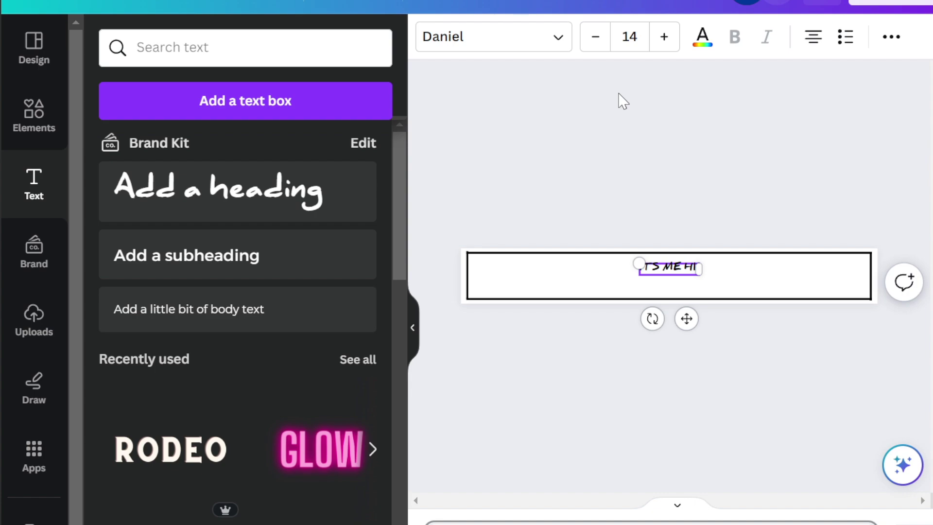
text( IM THE PR)
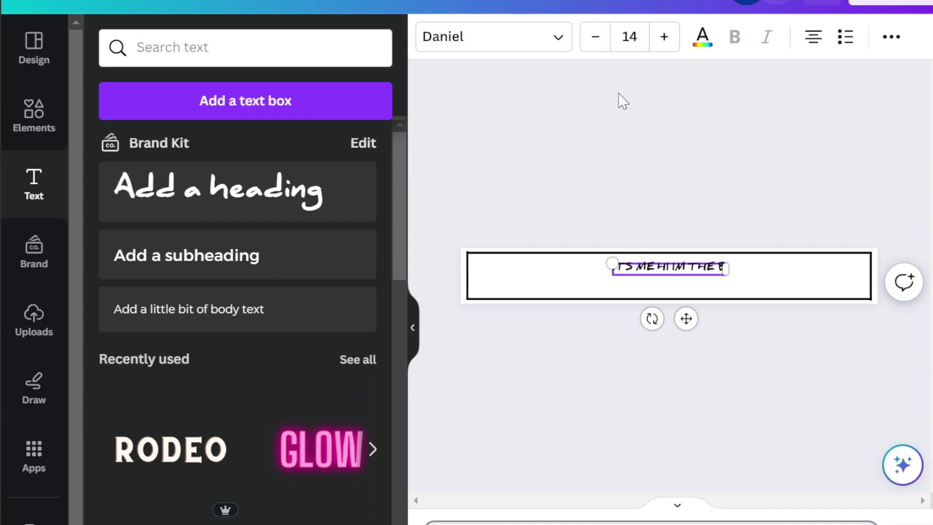
text(OBLEM)
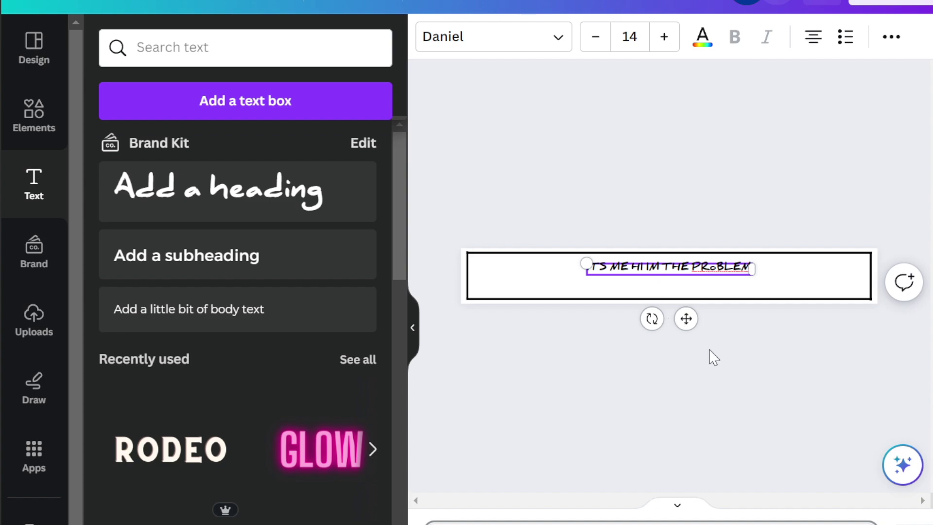
mouse_move(686, 318)
mouse_down()
mouse_move(606, 313)
mouse_move(670, 314)
mouse_up()
click(617, 121)
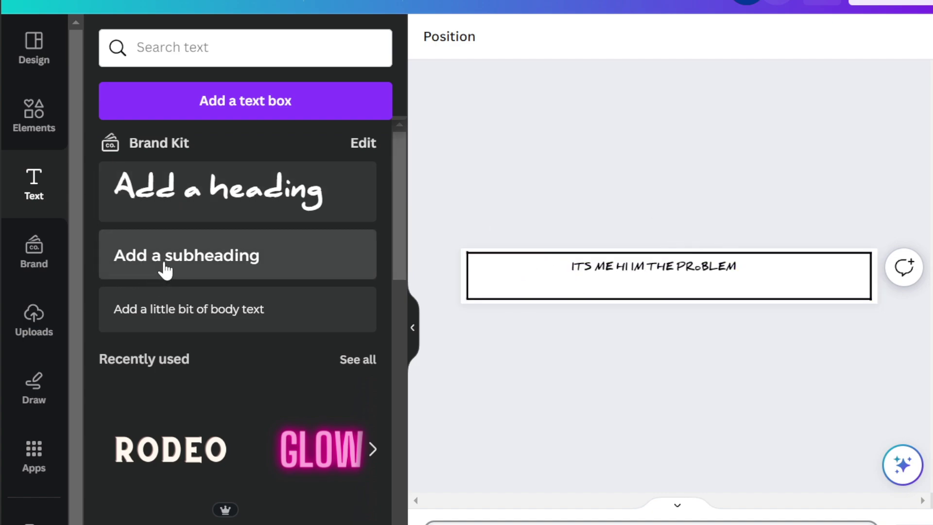
- Add a body text box, set its font size to 7 and place it near the label's upper-right corner
click(194, 317)
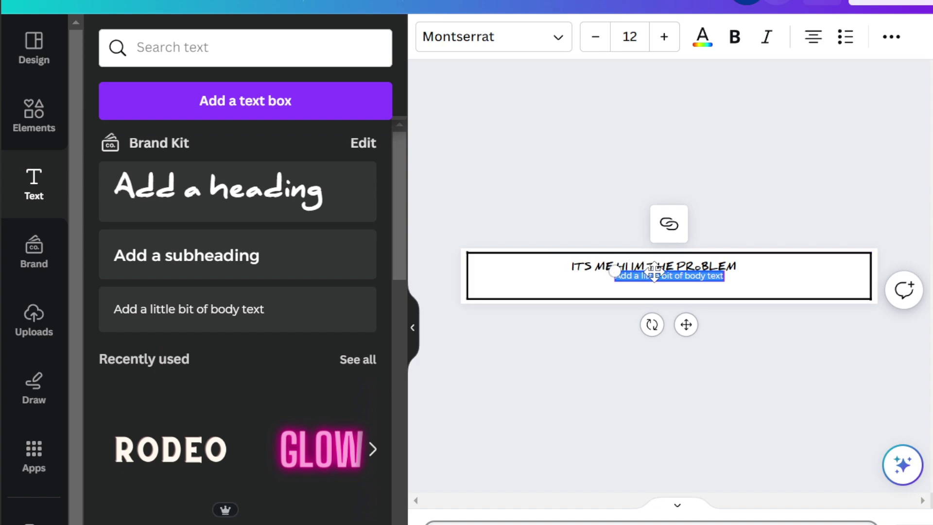
drag(689, 327, 818, 317)
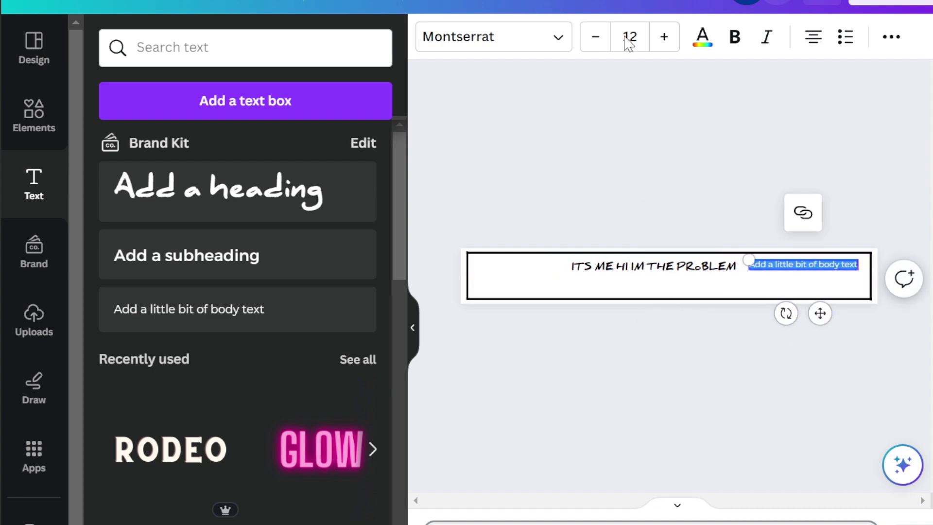
click(595, 38)
click(595, 38)
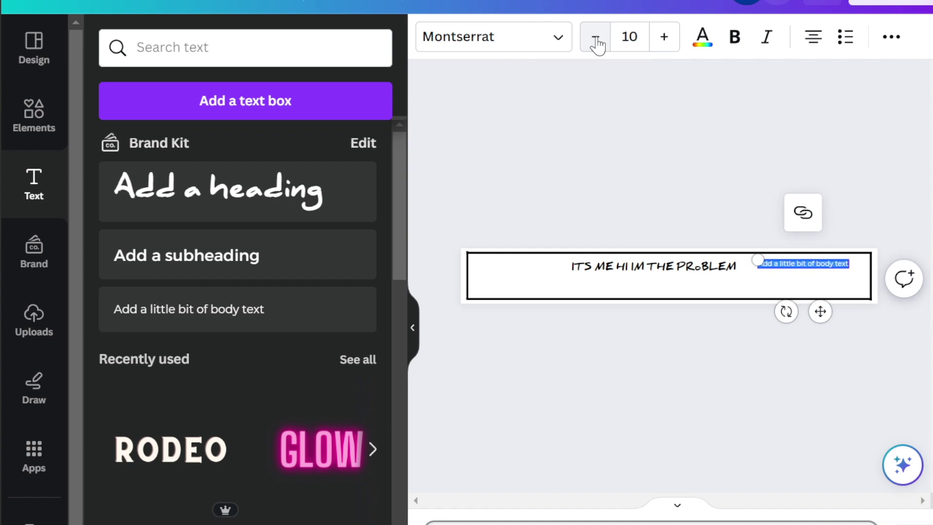
click(595, 38)
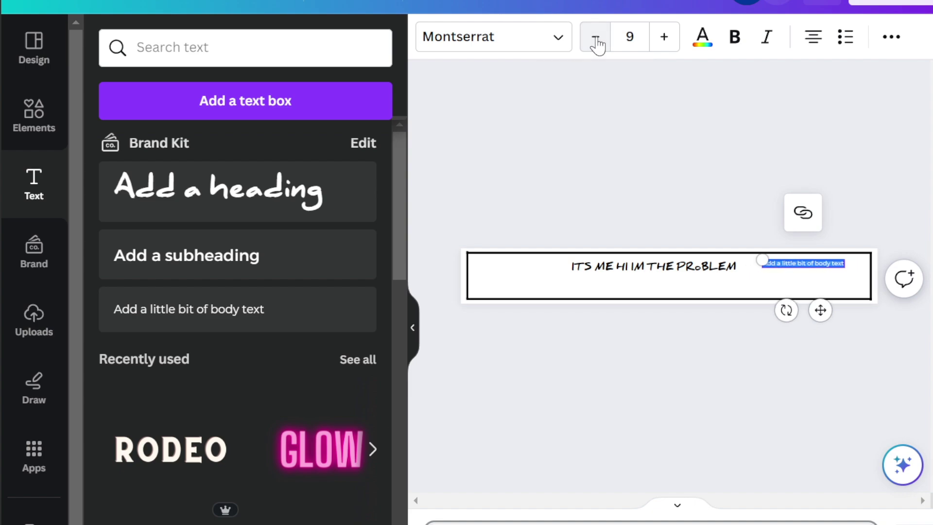
click(595, 38)
click(595, 38)
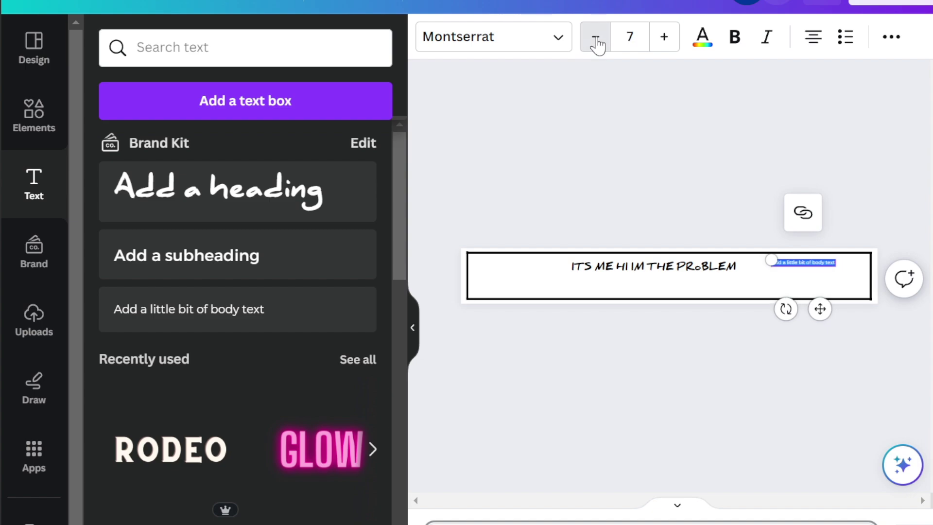
drag(821, 309, 848, 312)
- Add the Soap & Clay logo from the brand kit and place it just left of the heading
click(34, 247)
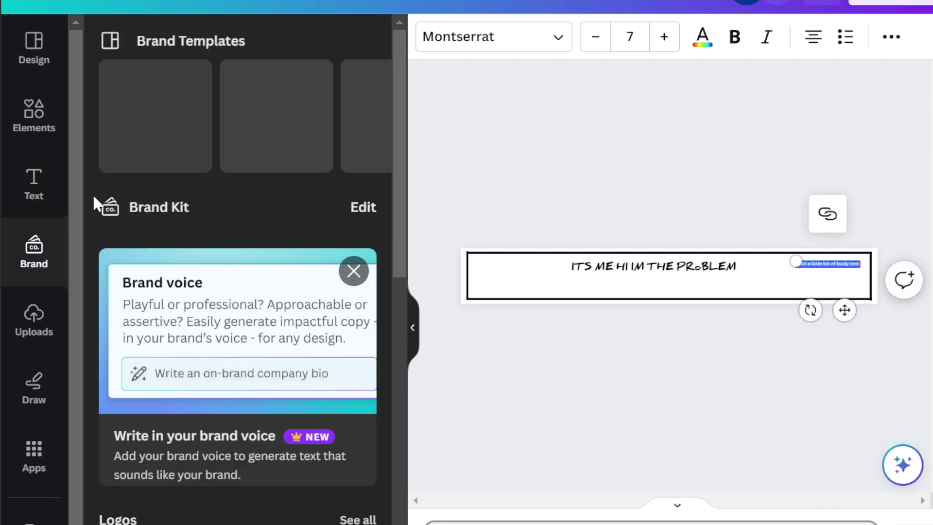
scroll(211, 291, down, 10)
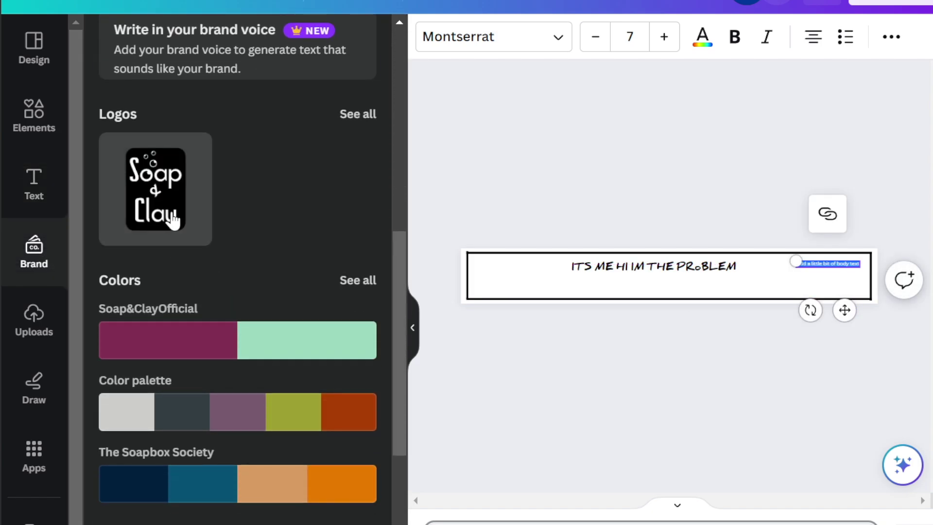
click(173, 214)
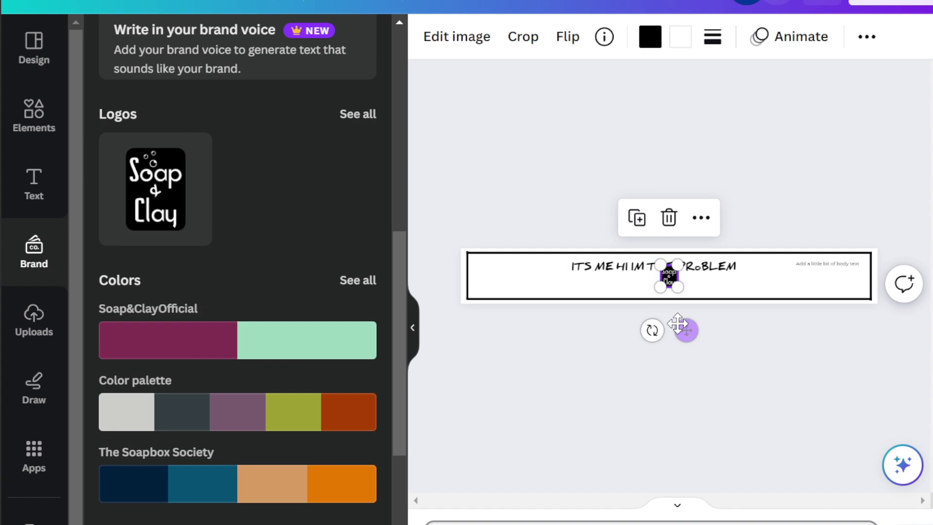
drag(685, 328, 569, 324)
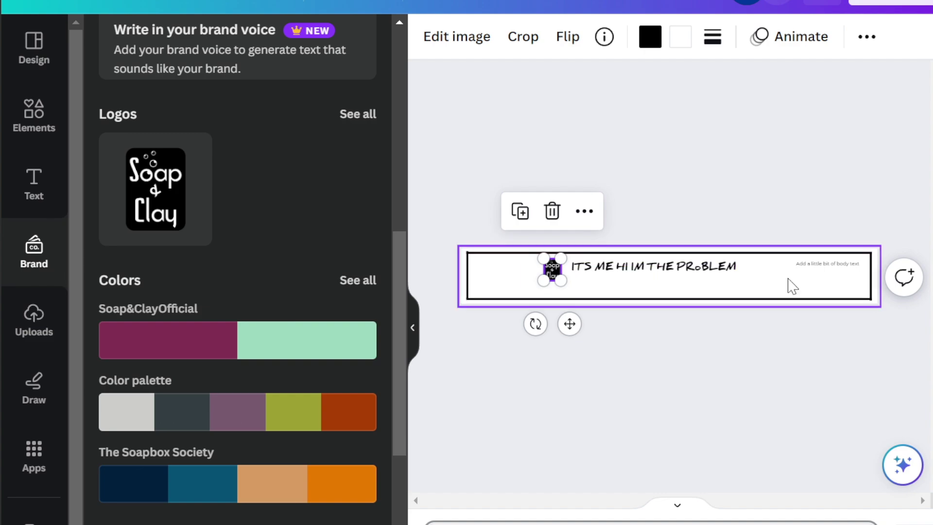
click(725, 206)
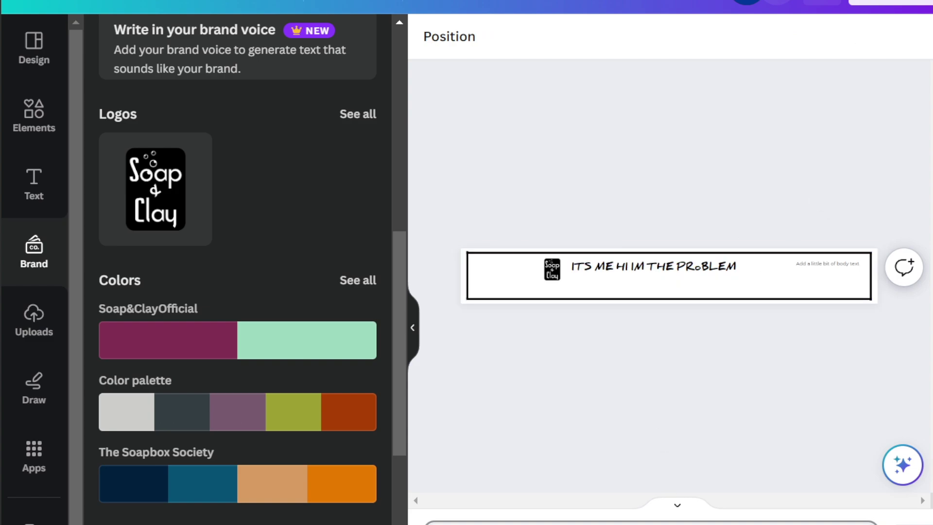
- Switch to the Peony Blooms label design and bring up the page selection in its download settings
click(890, 3)
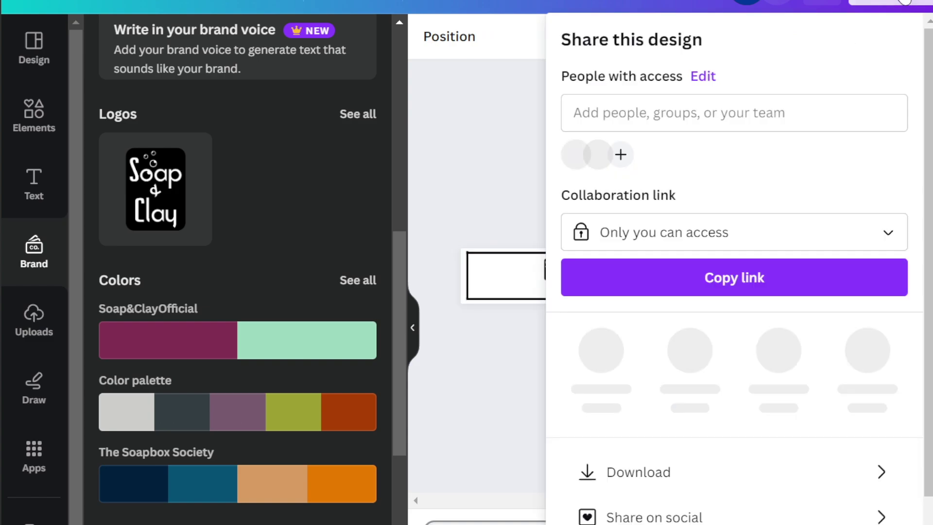
click(483, 444)
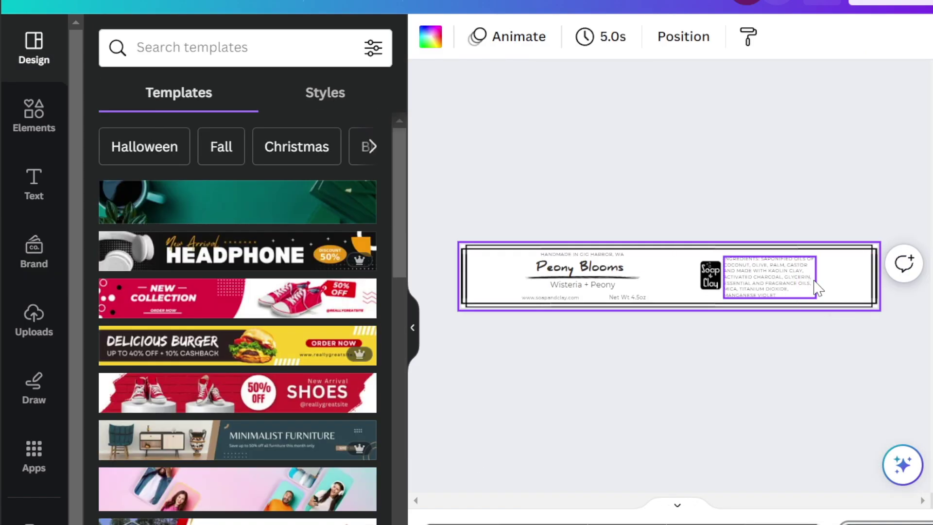
click(894, 3)
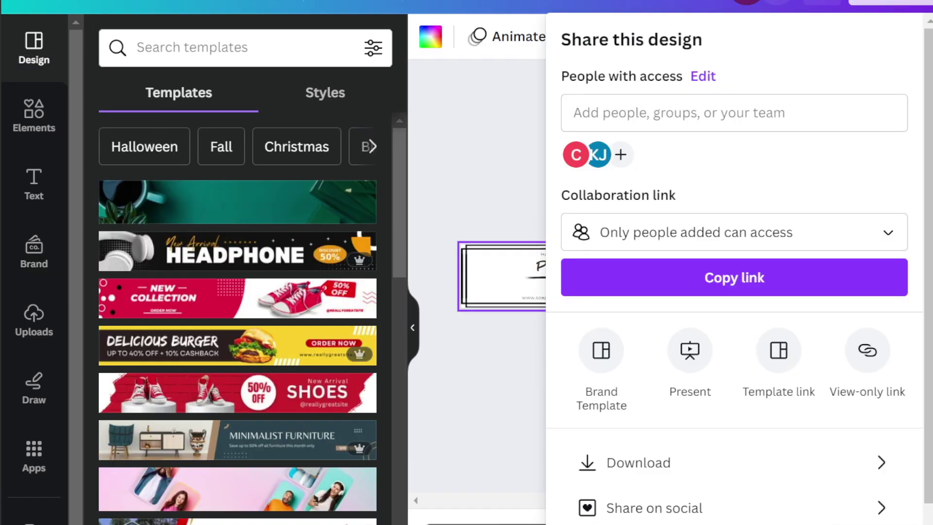
click(645, 467)
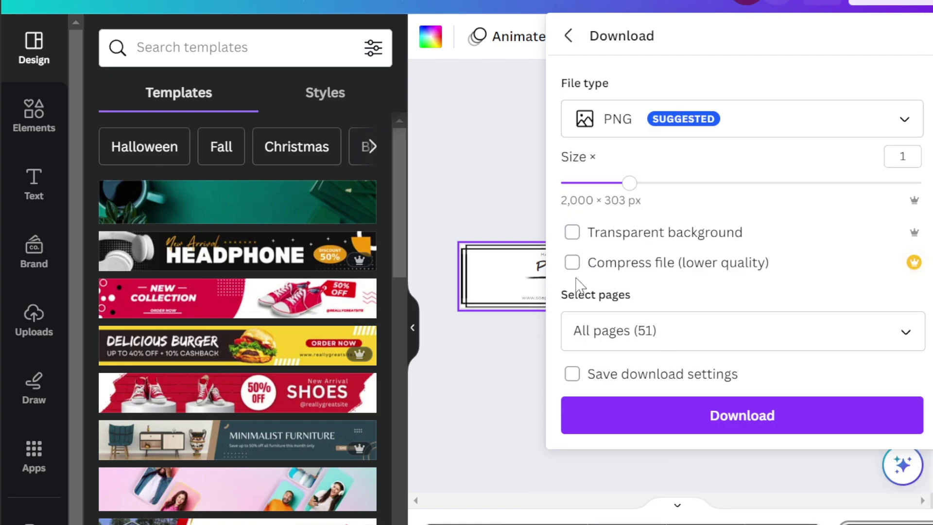
click(904, 331)
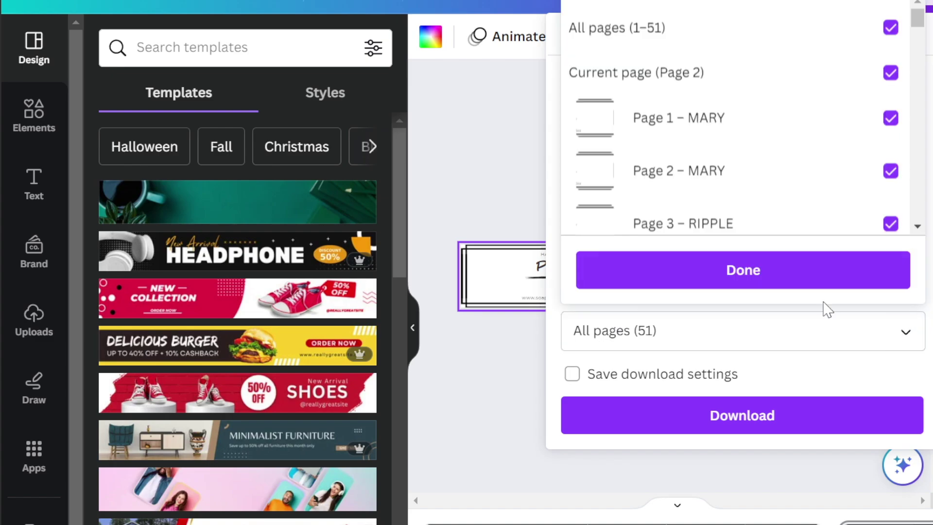
click(682, 80)
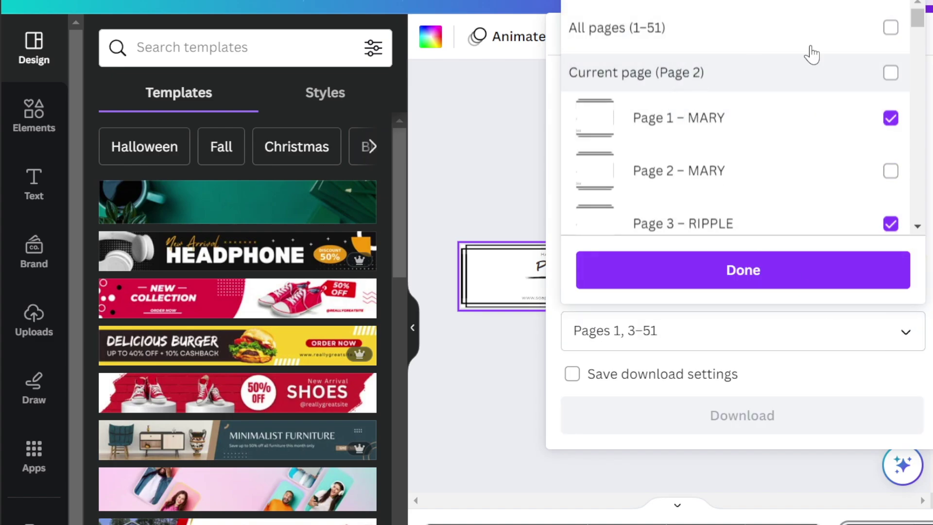
click(891, 72)
click(891, 74)
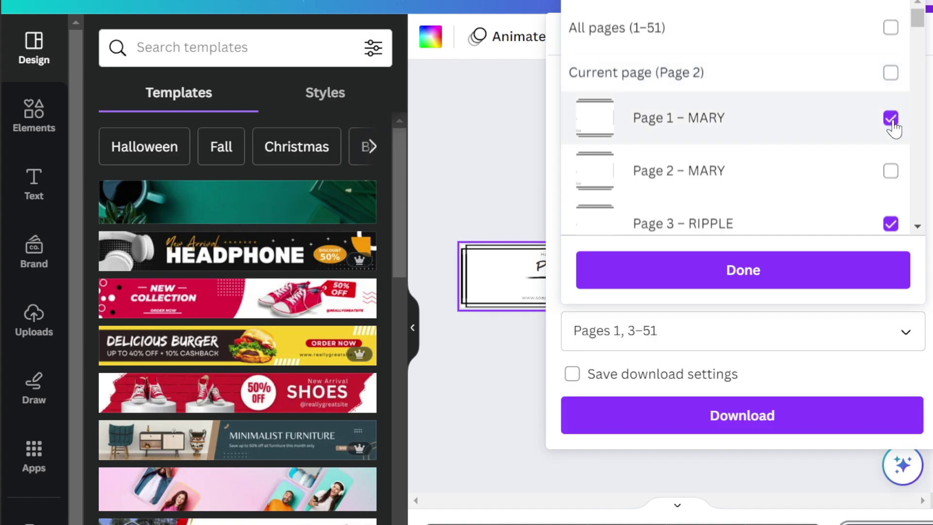
click(891, 119)
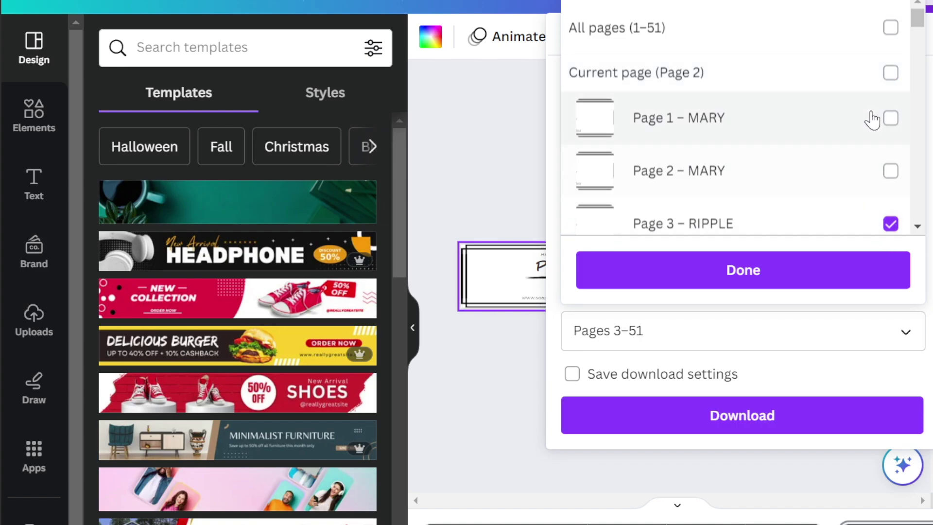
click(889, 30)
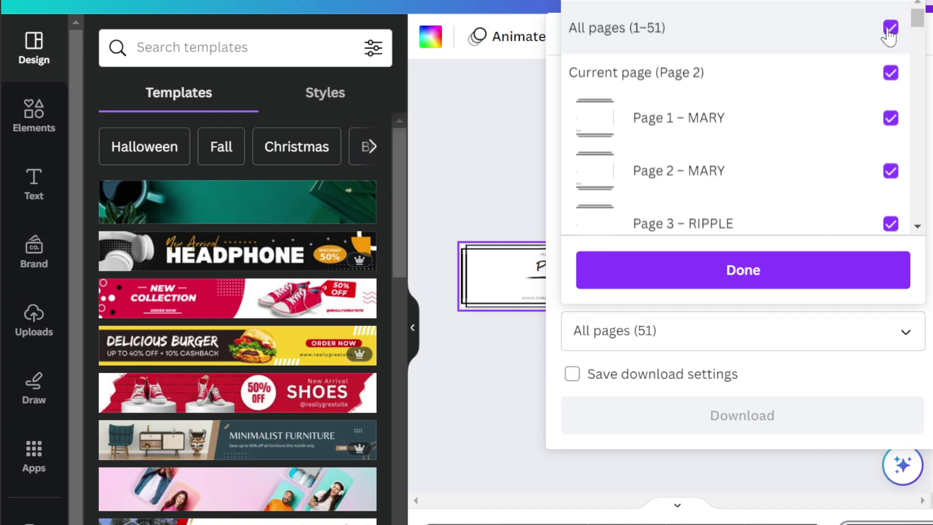
- Limit the download to the current page, Page 2, and download it as a PNG
click(889, 30)
click(891, 72)
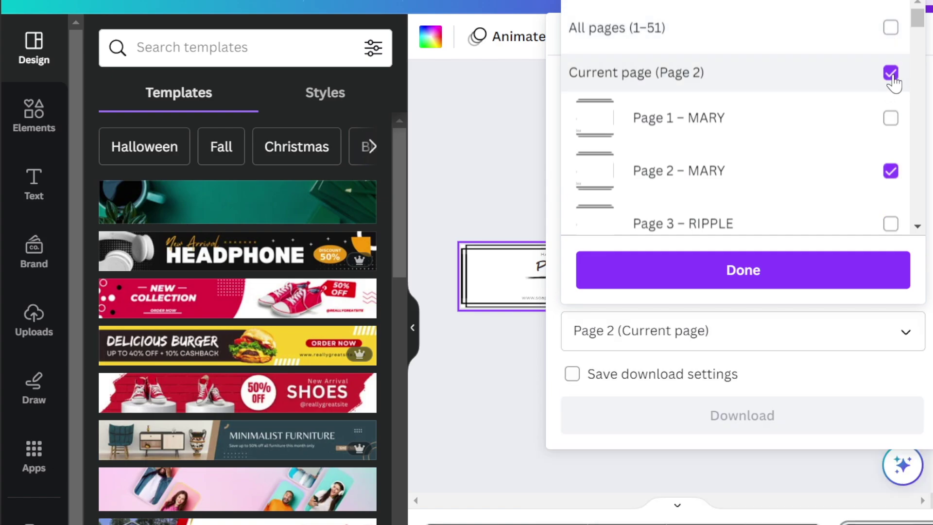
click(766, 278)
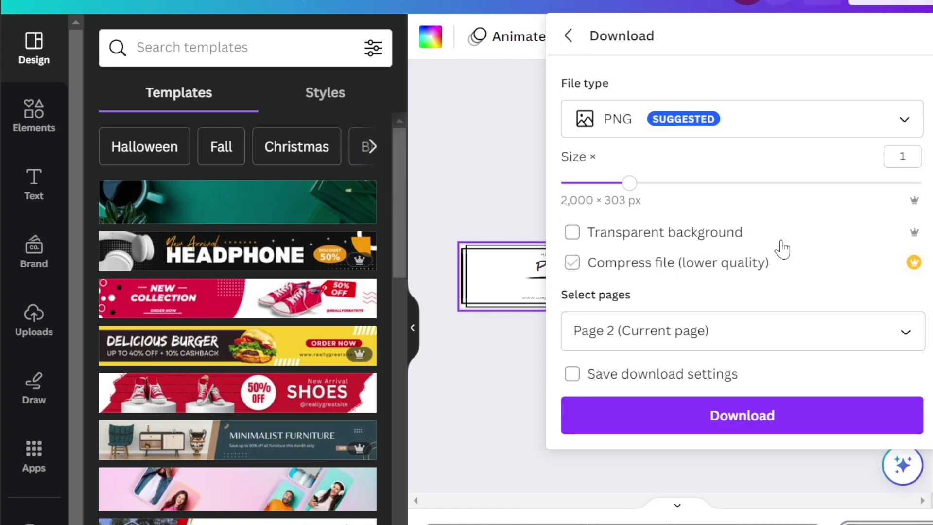
click(727, 417)
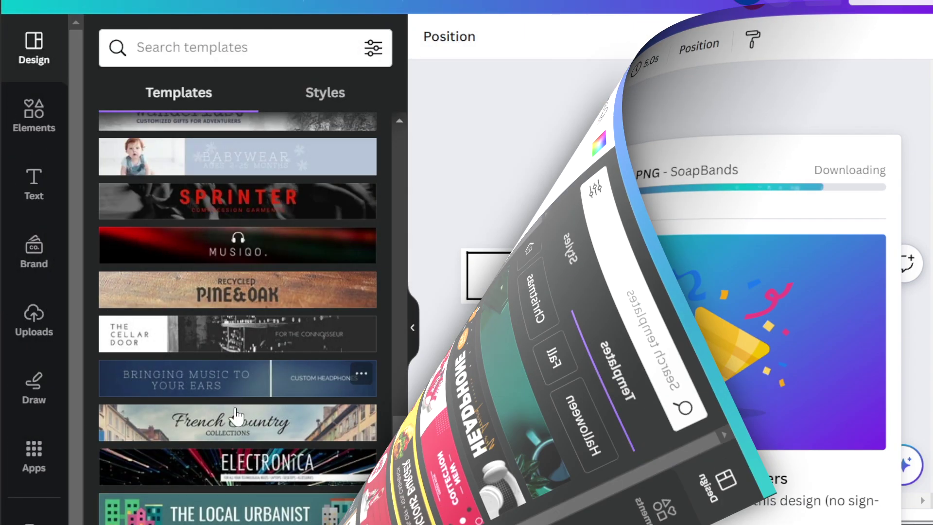
- Look through the label templates and the available brand kit, color palette and font set styles
scroll(236, 404, up, 10)
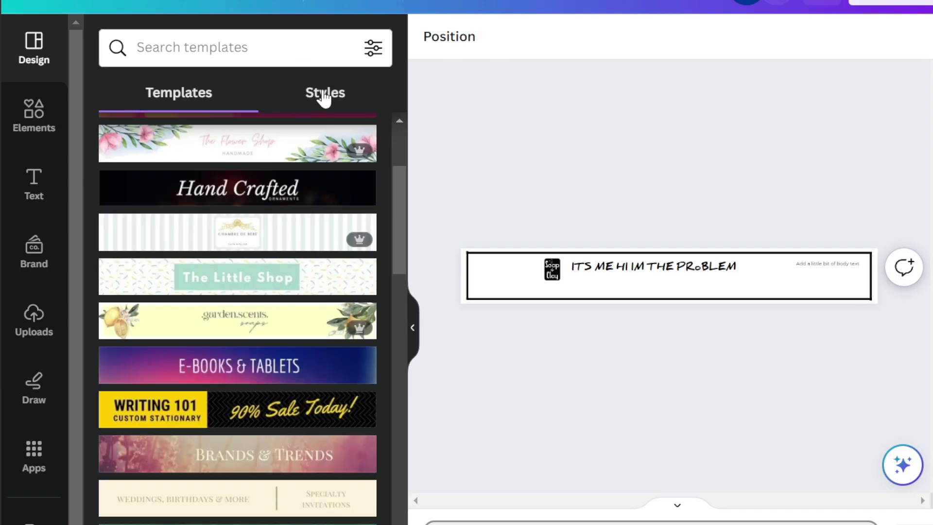
click(326, 93)
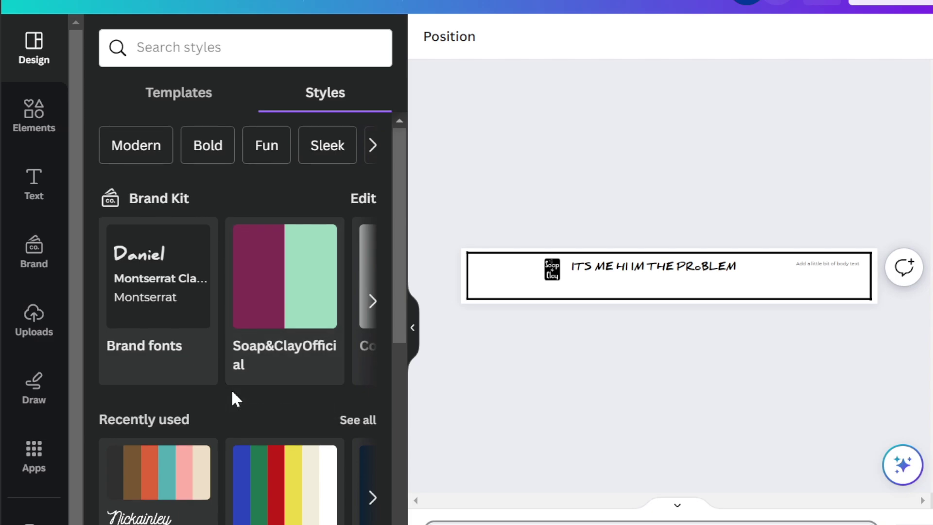
scroll(233, 396, down, 7)
scroll(232, 399, down, 6)
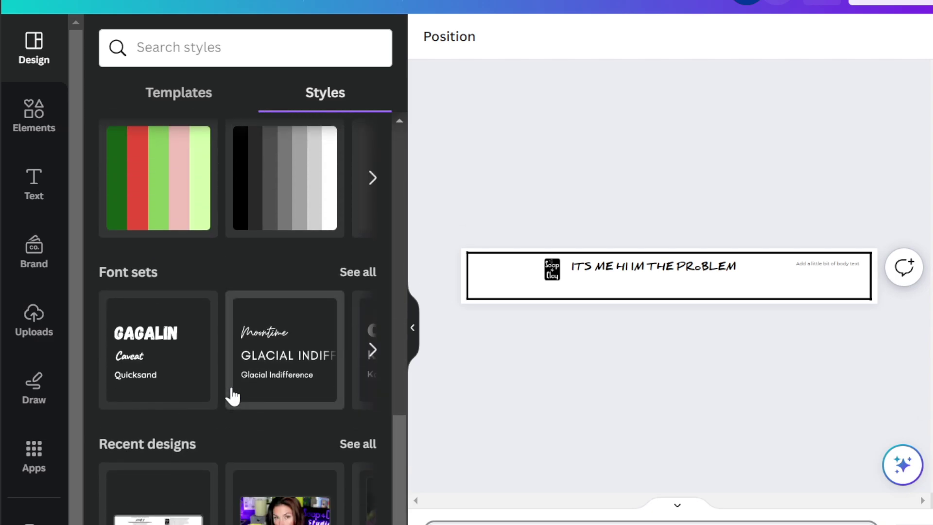
scroll(233, 396, up, 12)
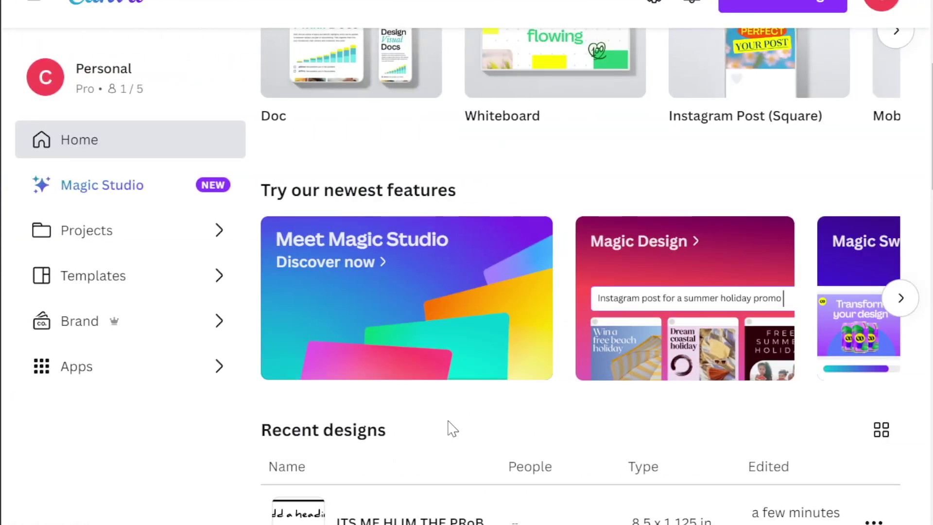
- Open the 9 x 7 cm line-pattern design from the recent designs and select its pattern elements
scroll(452, 429, down, 15)
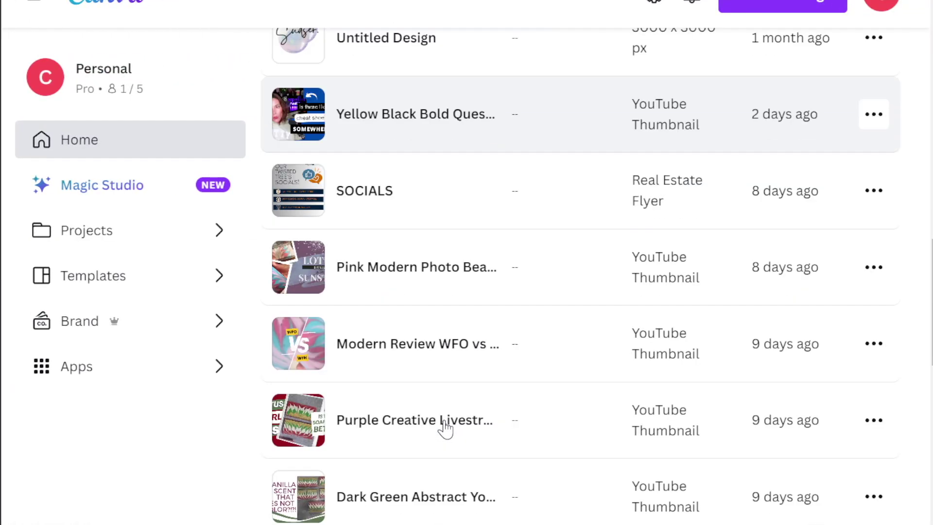
scroll(443, 427, down, 6)
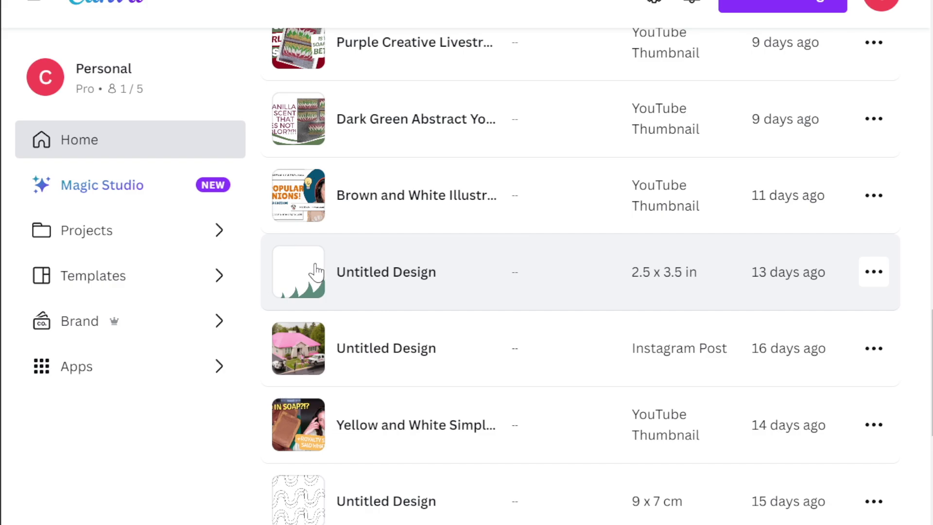
scroll(316, 272, down, 2)
click(353, 428)
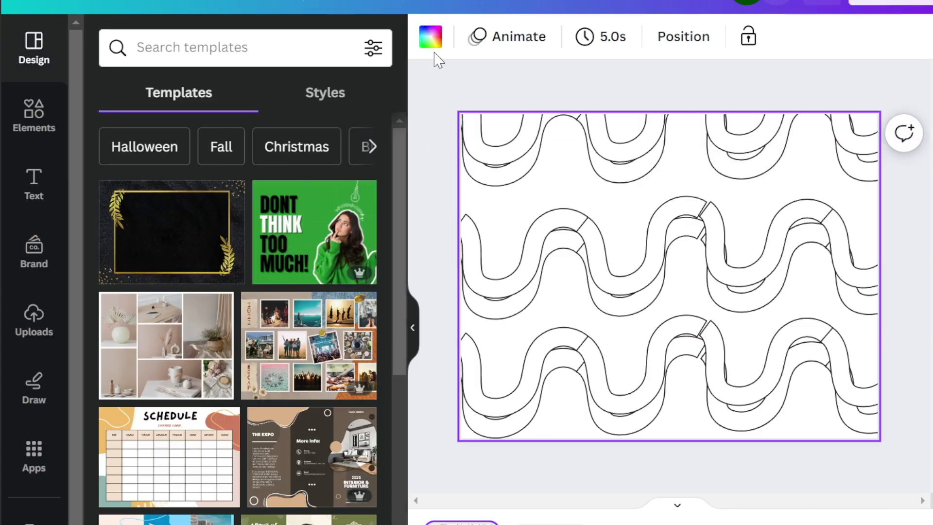
mouse_move(464, 90)
mouse_down()
mouse_move(566, 133)
mouse_move(883, 482)
mouse_up()
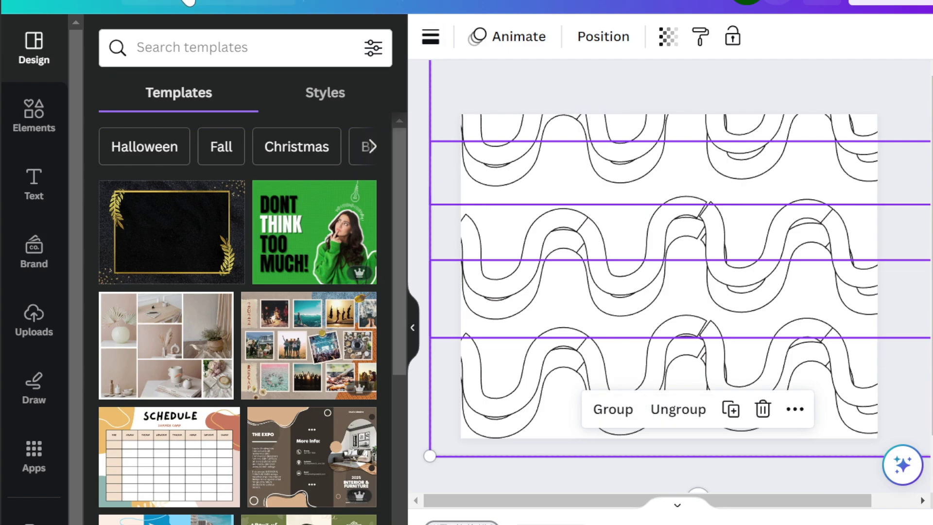
- Resize this design itself, without making a copy, to a custom size of 9 × 7 cm
click(278, 2)
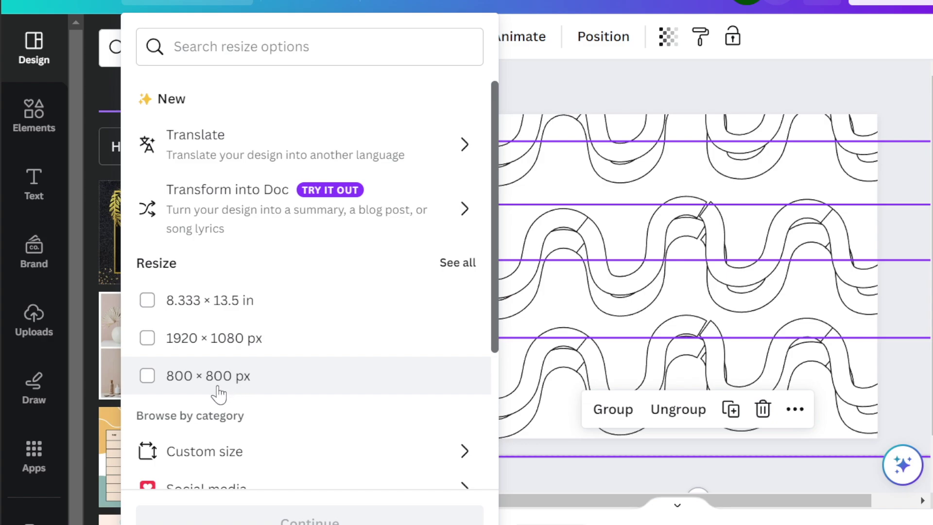
scroll(219, 393, down, 2)
click(206, 357)
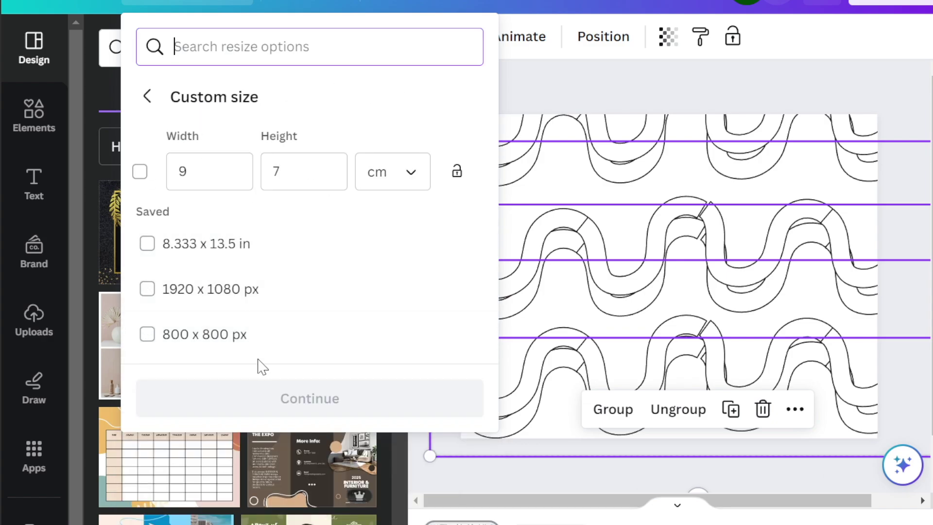
click(139, 171)
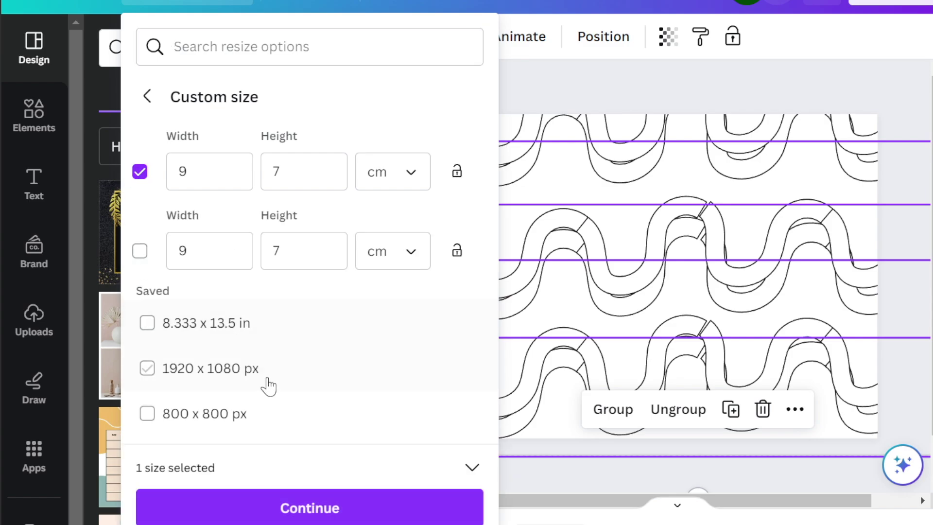
click(312, 505)
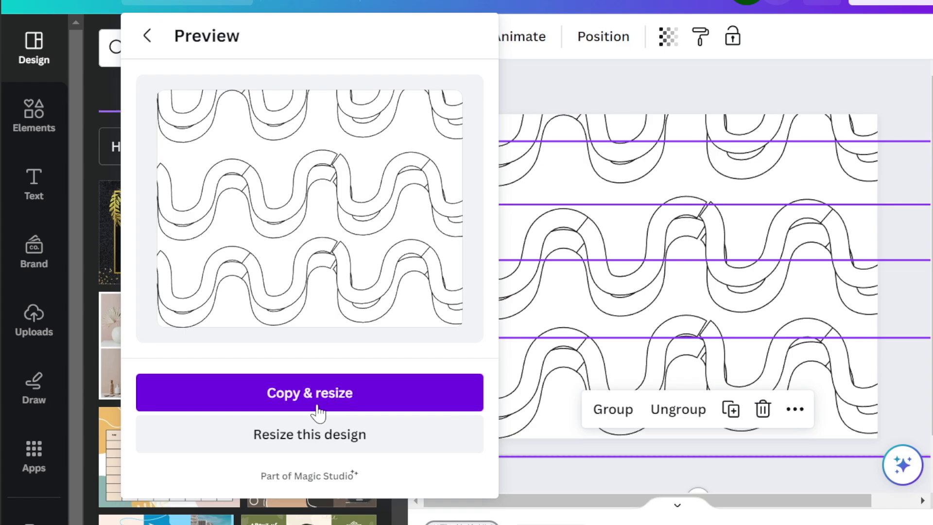
click(300, 437)
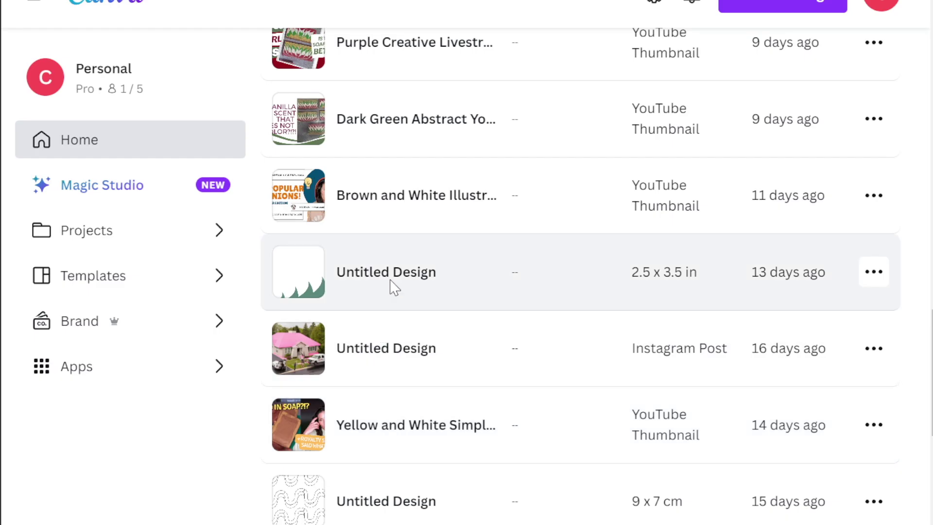
- Open the untitled 2.5 x 3.5 in design and search the elements for "snowman", showing all graphics
click(393, 287)
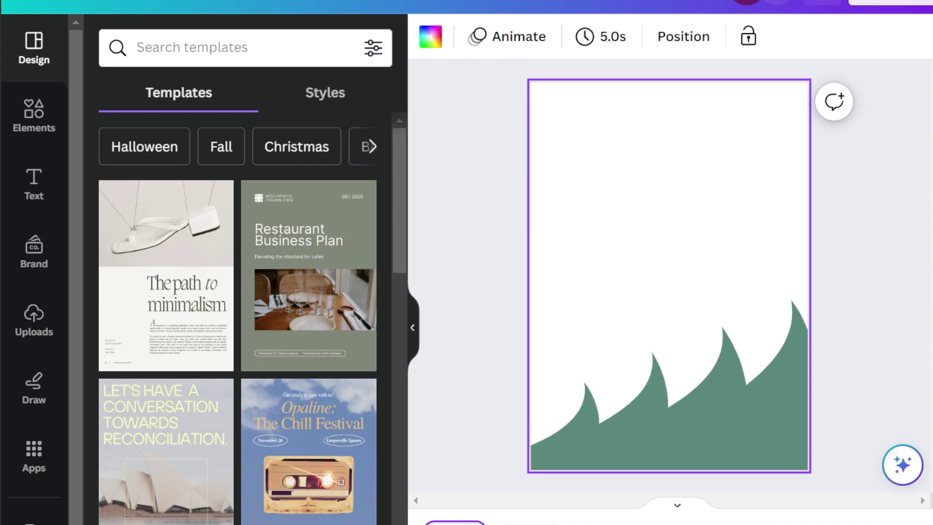
click(33, 114)
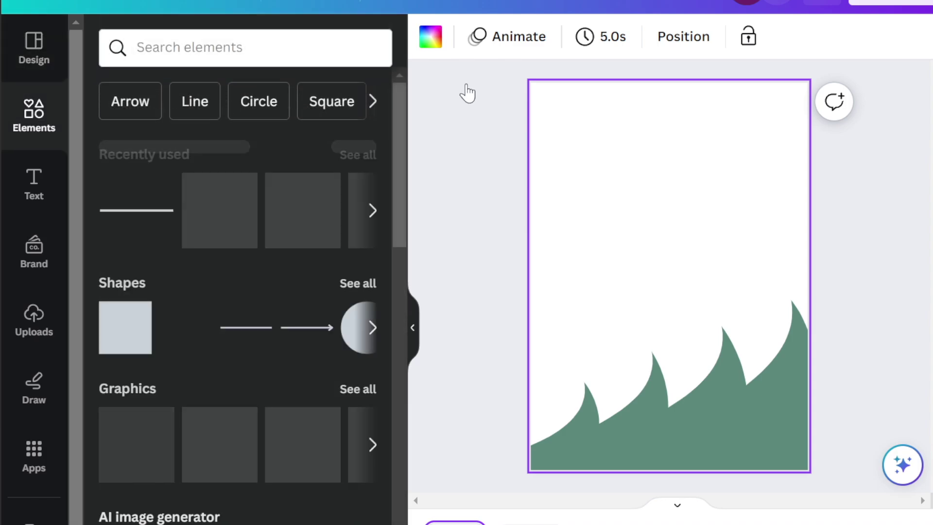
click(241, 47)
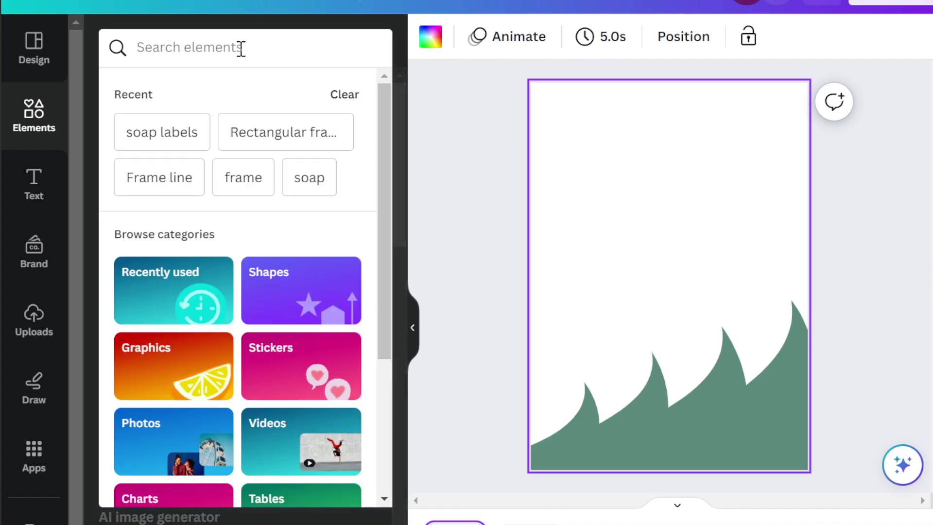
text(snowman)
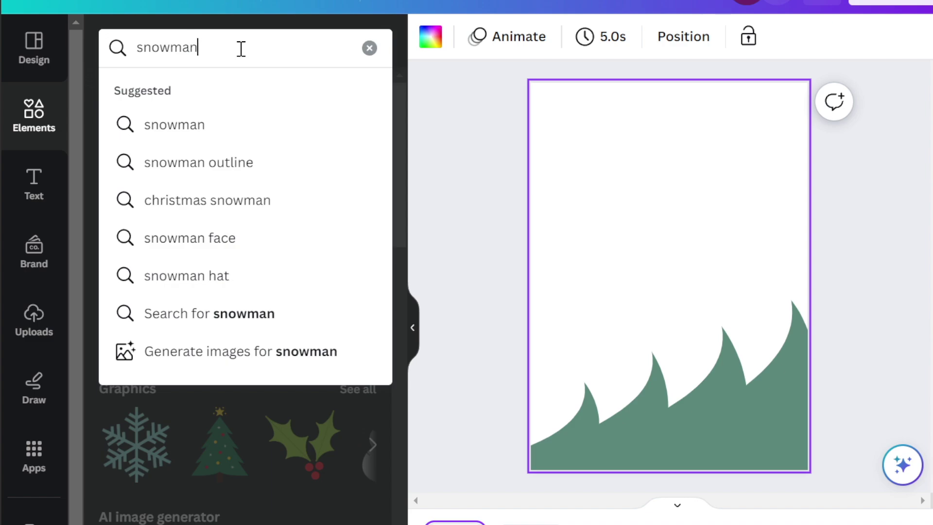
key(Return)
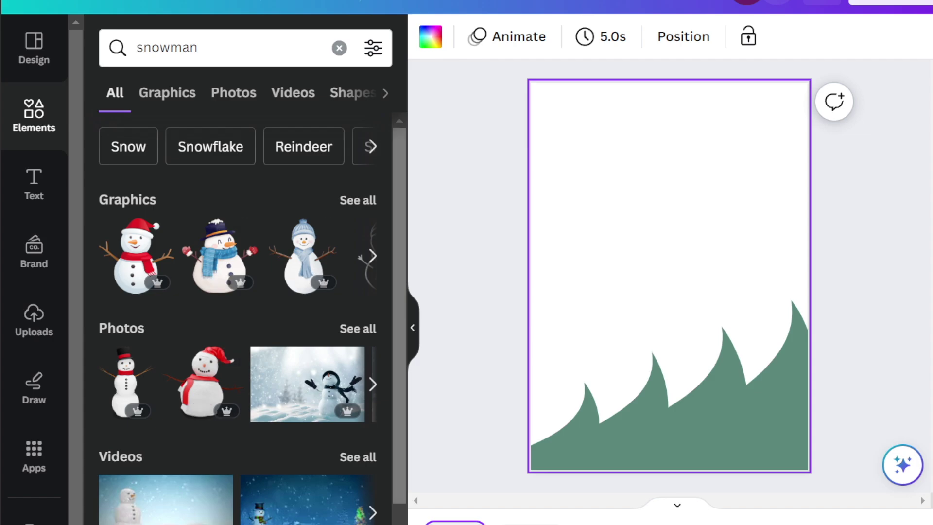
click(356, 200)
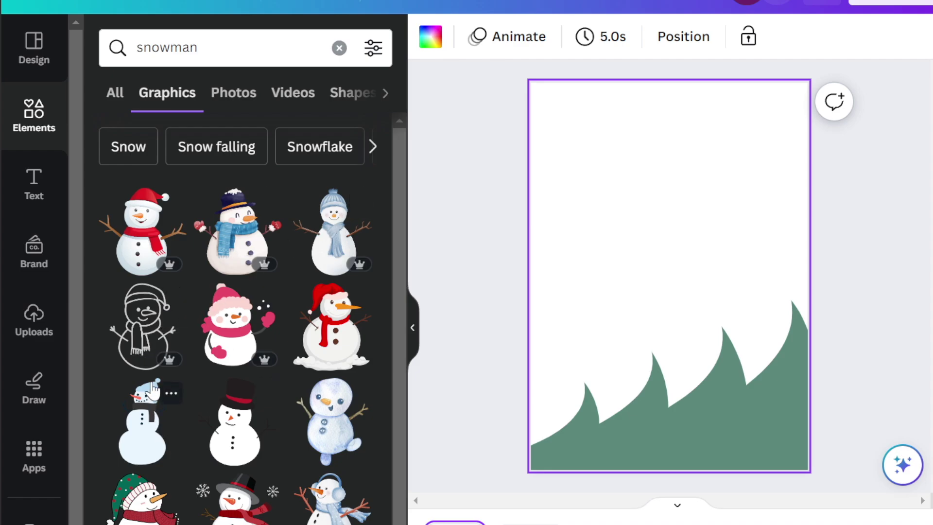
- Add the plain snowman silhouette to the page, rotate it onto its side and enlarge it up to the page's right edge
scroll(159, 470, down, 10)
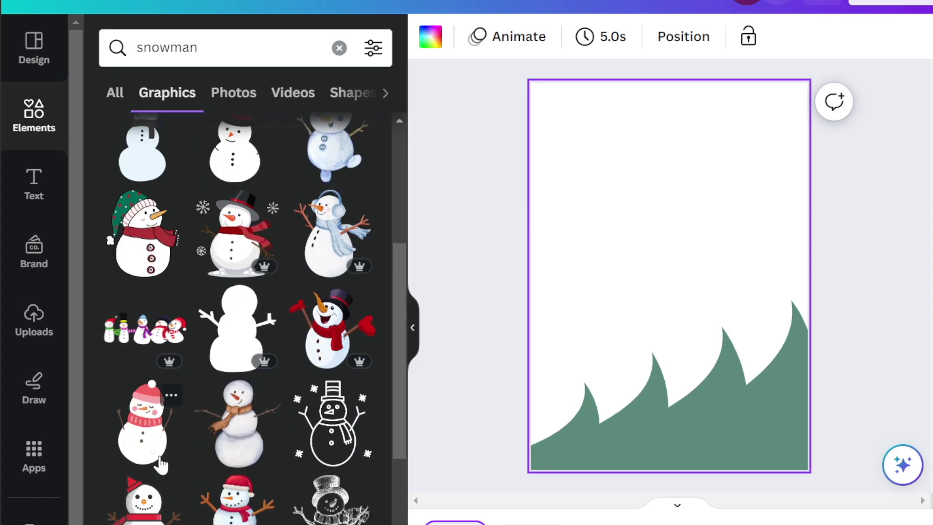
scroll(162, 463, down, 2)
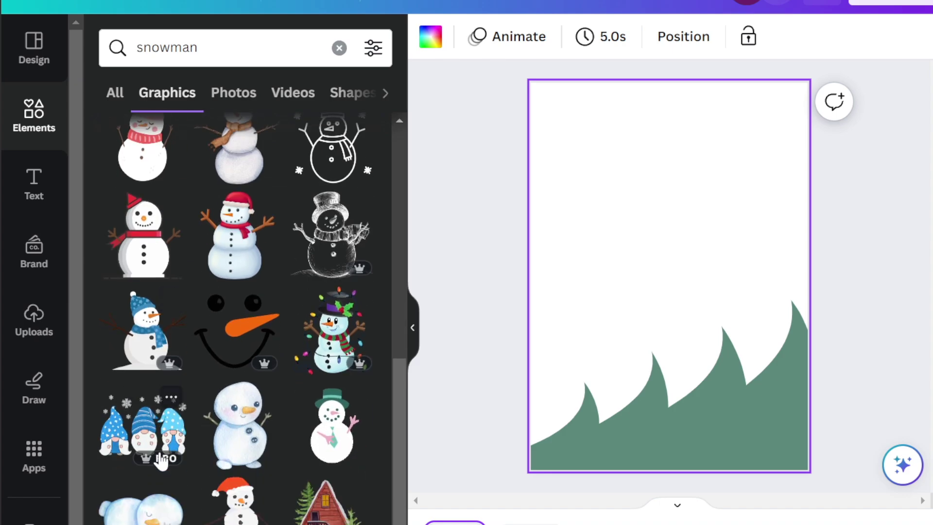
scroll(157, 444, up, 4)
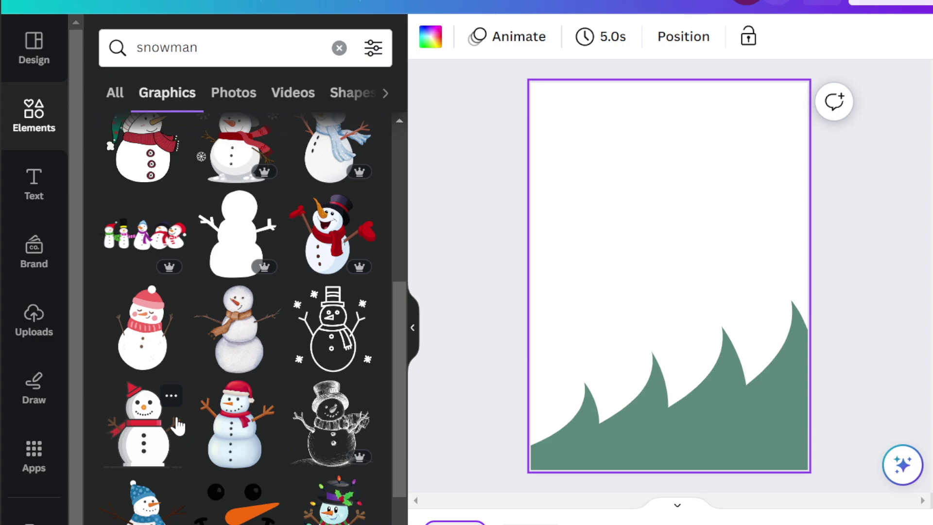
click(236, 228)
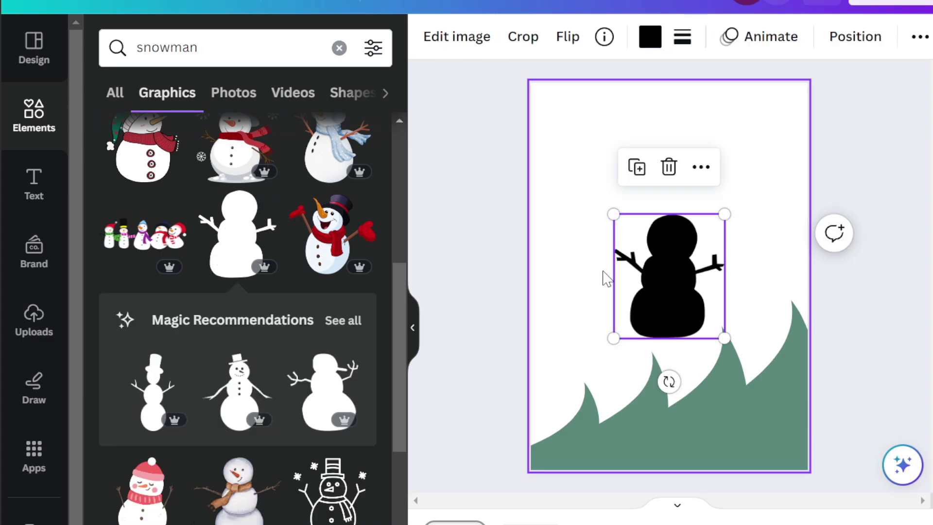
drag(669, 381, 802, 271)
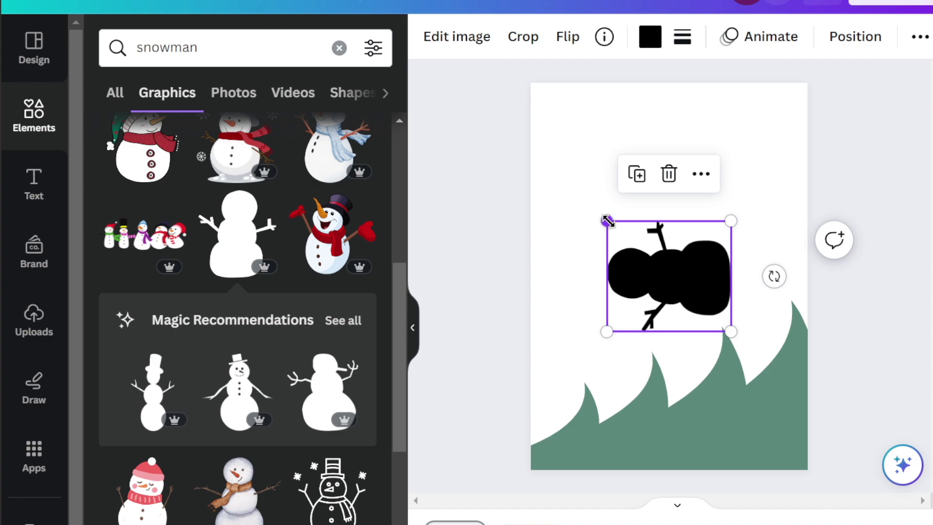
drag(607, 222, 498, 126)
drag(646, 219, 716, 255)
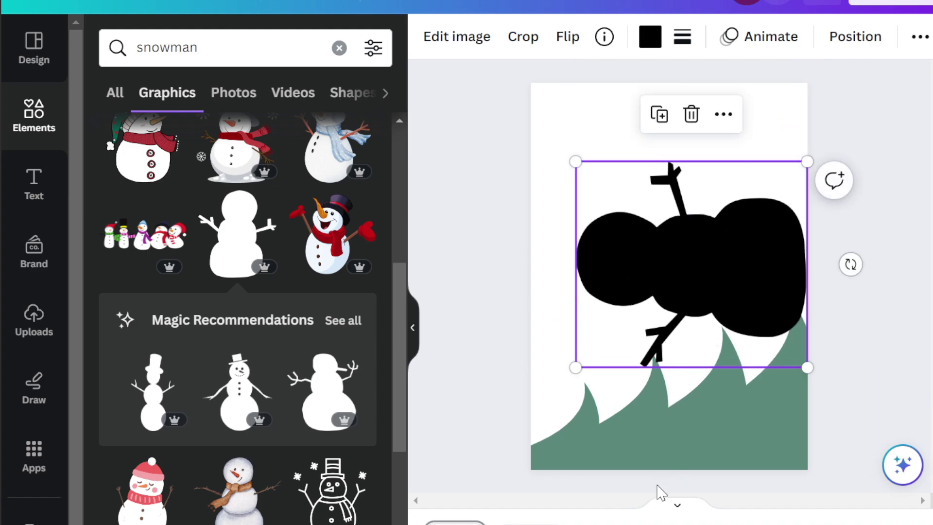
- Delete the green wavy shape from the page and rotate the snowman silhouette back upright
click(658, 445)
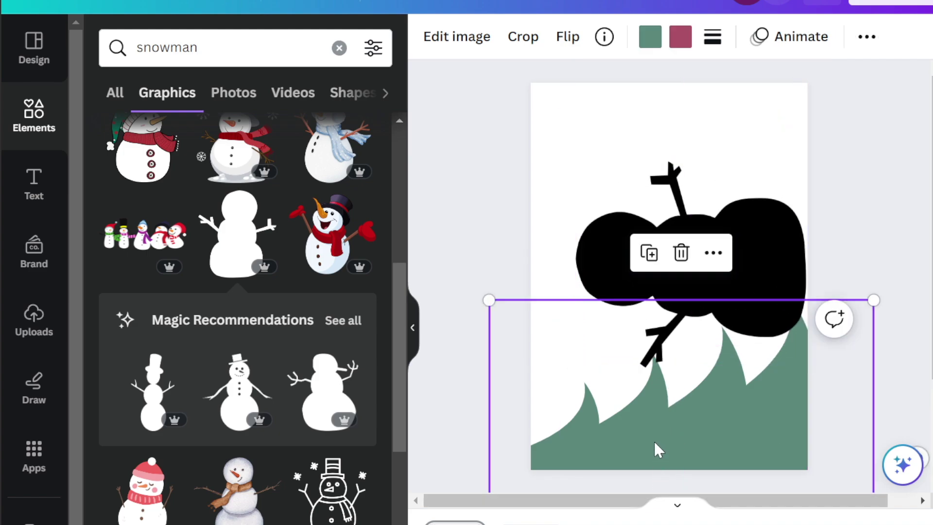
click(681, 253)
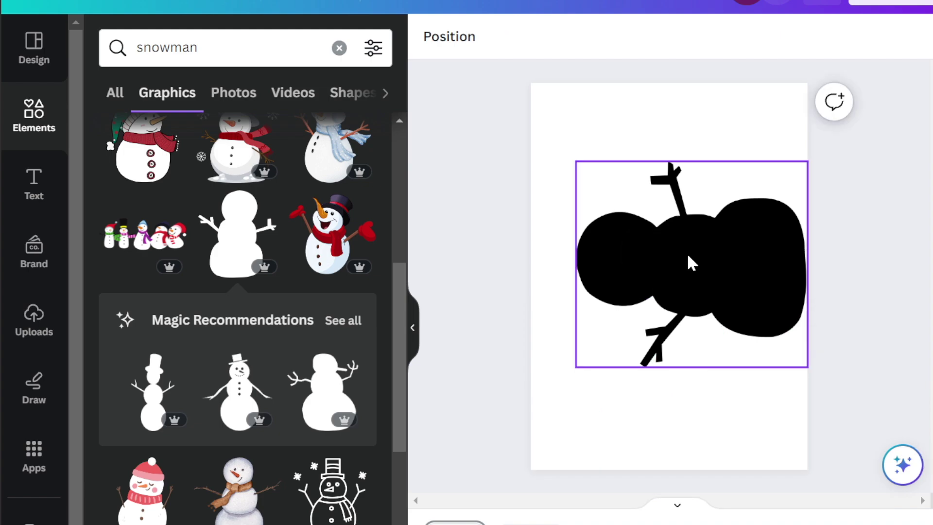
click(692, 263)
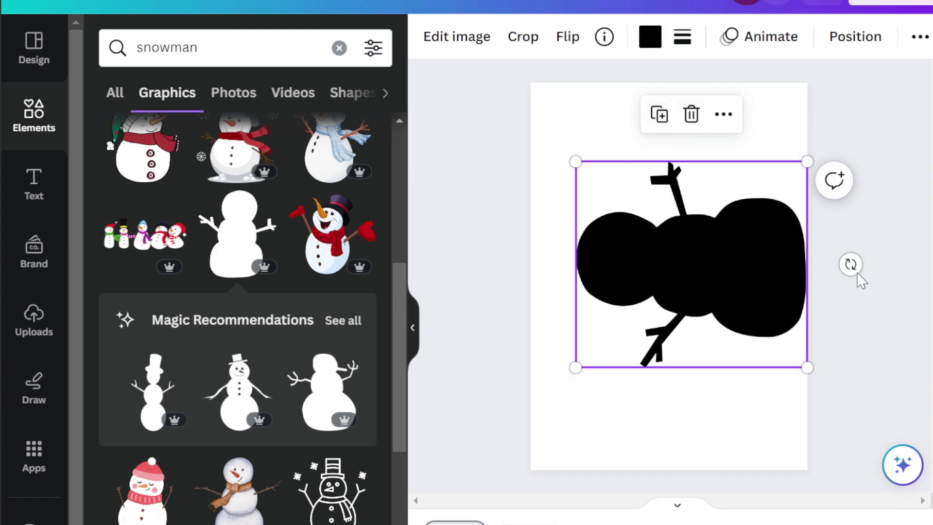
drag(850, 264, 690, 381)
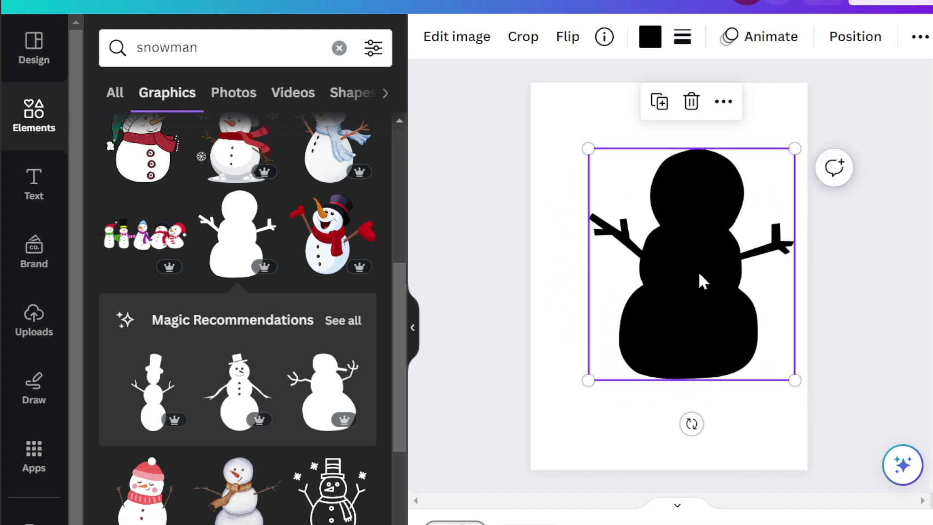
- Move the snowman silhouette to the page's bottom edge and enlarge it to about the full page width
drag(703, 281, 681, 371)
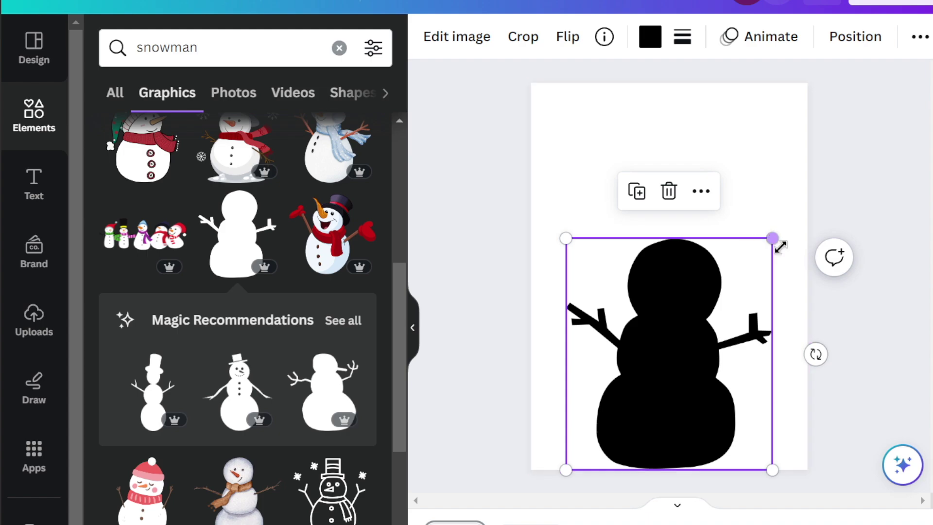
drag(772, 239, 847, 152)
drag(695, 335, 662, 340)
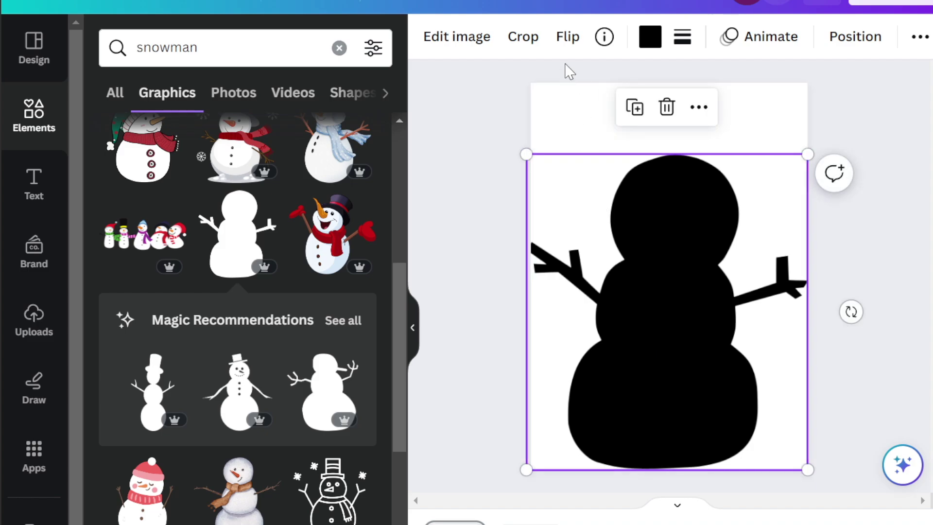
- Examine the image editing effects and mockups available for the snowman silhouette
click(449, 40)
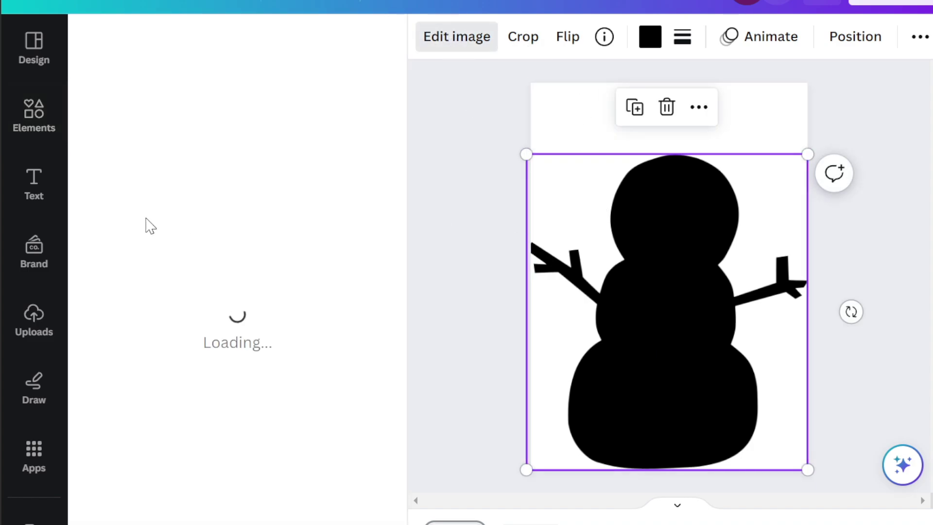
scroll(188, 401, down, 10)
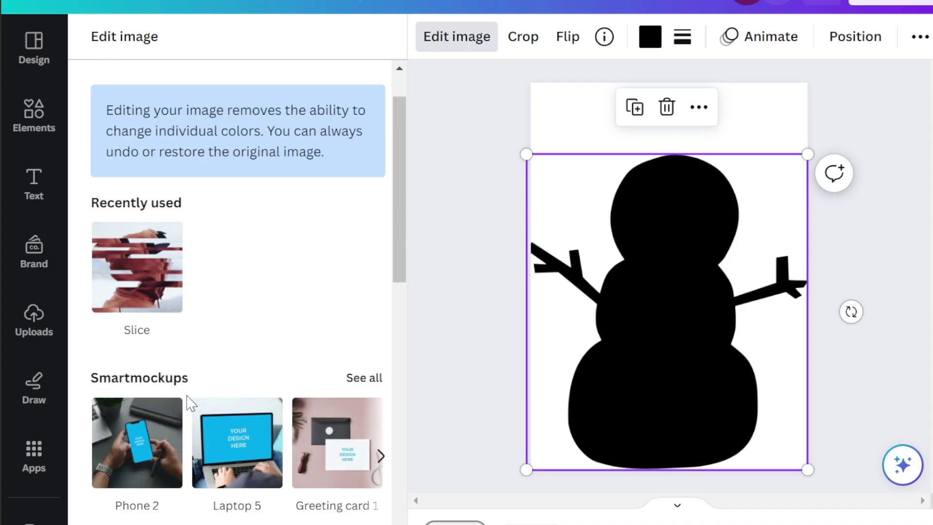
scroll(189, 401, down, 5)
scroll(189, 400, up, 15)
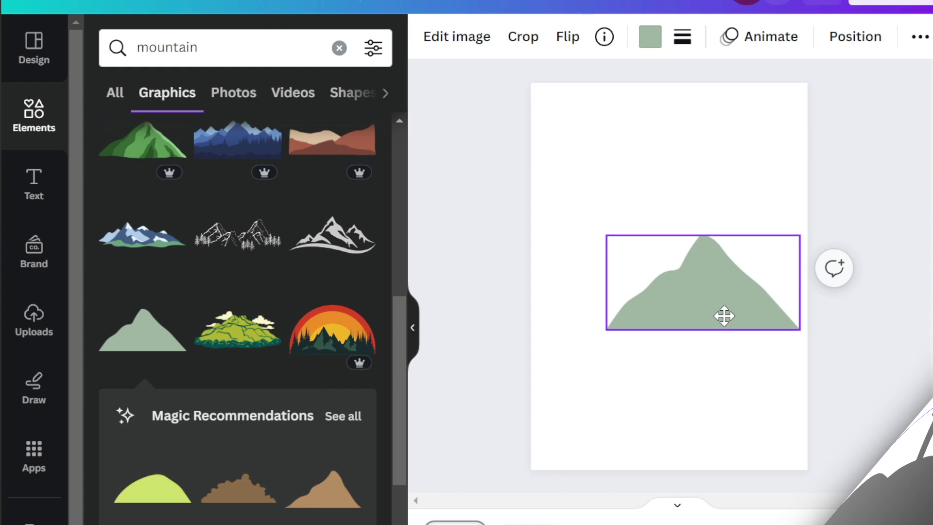
- Move the pale green mountain to the page's right edge and place a horizontally flipped duplicate against the left edge to form twin peaks
drag(722, 314, 733, 334)
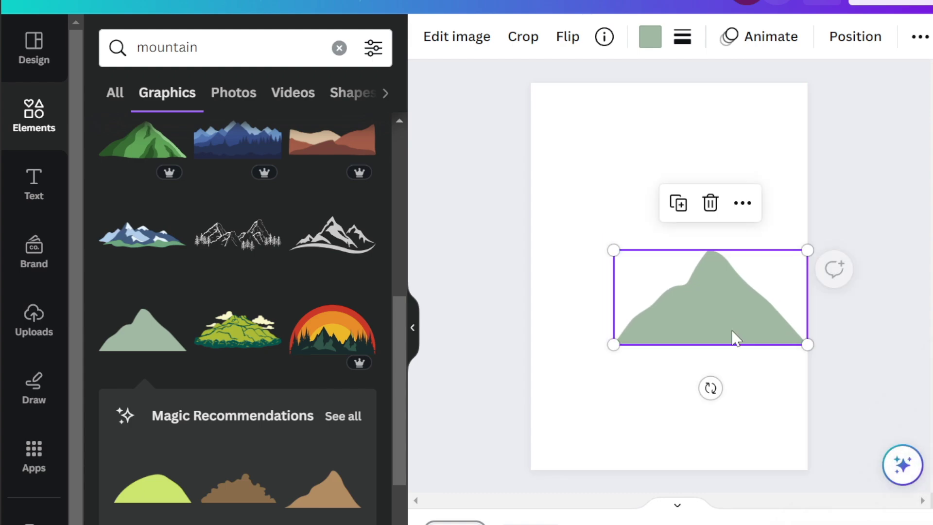
click(677, 202)
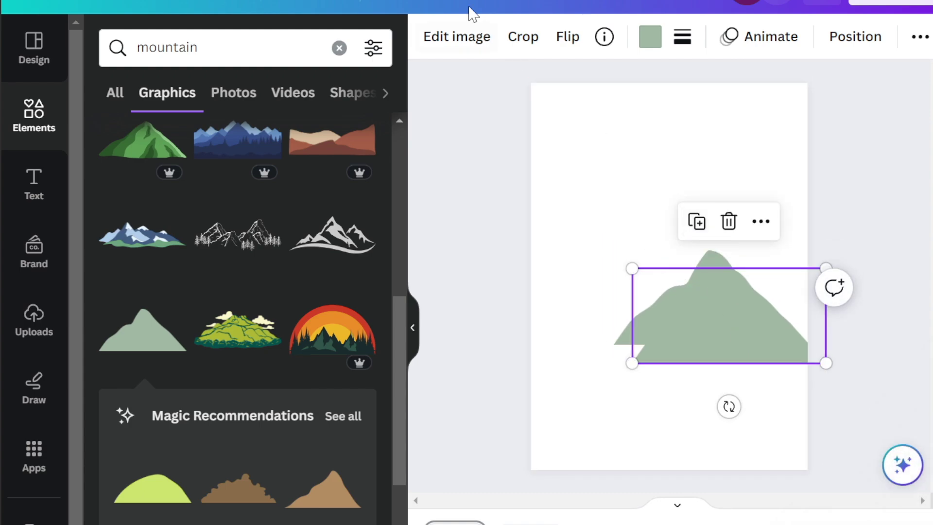
click(567, 39)
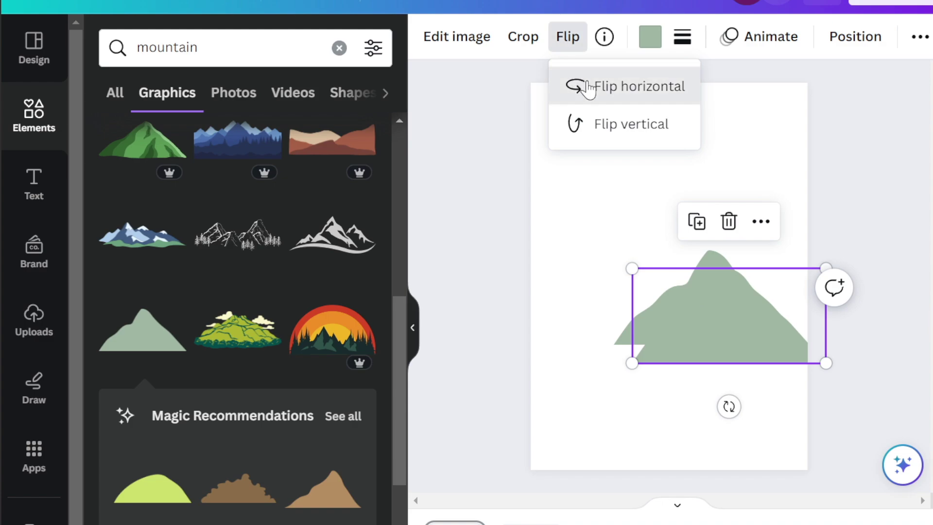
click(579, 86)
drag(723, 333, 629, 328)
click(464, 202)
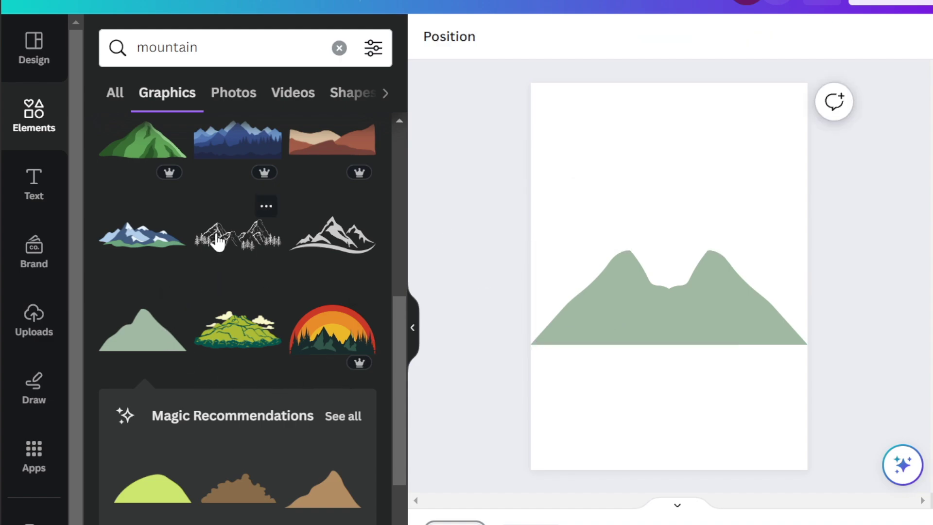
- Add the thin mountain-ridge line graphic, enlarge it beyond the page width and place it across the base of the pale green mountains
scroll(216, 239, down, 2)
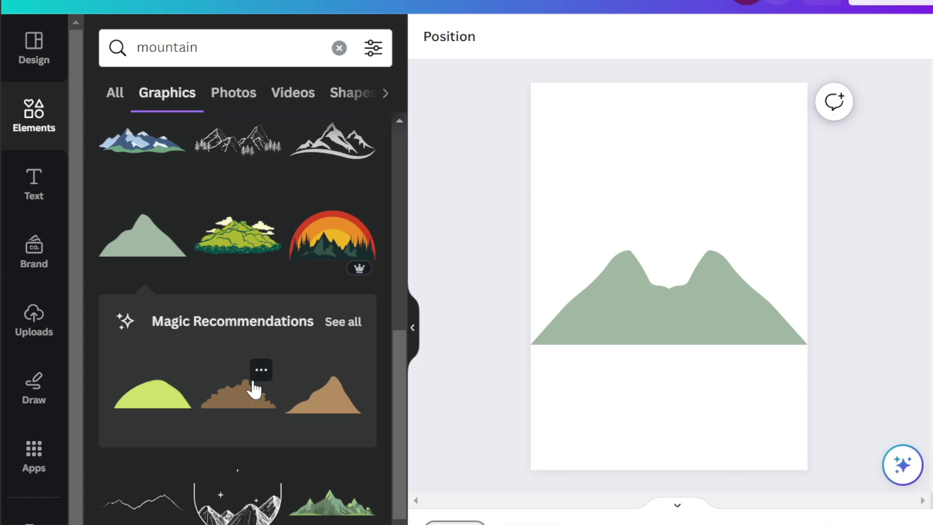
scroll(254, 389, down, 2)
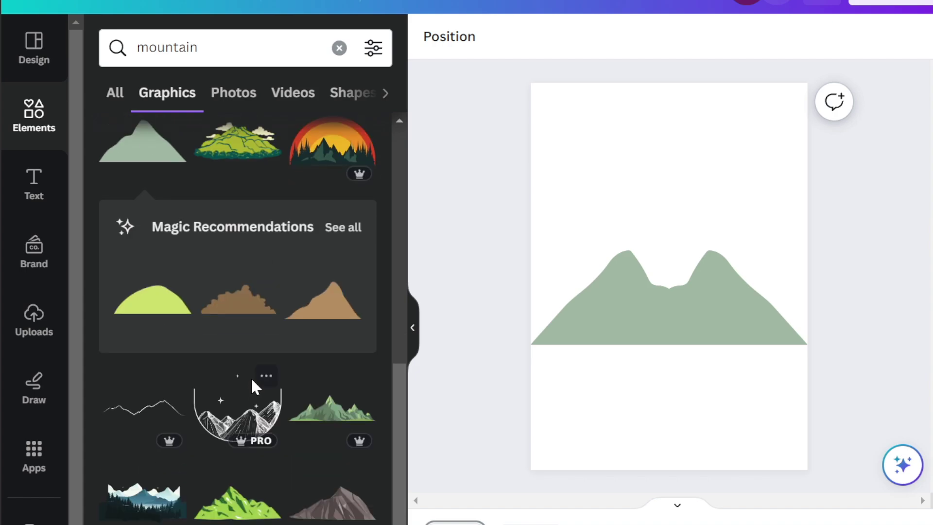
click(137, 418)
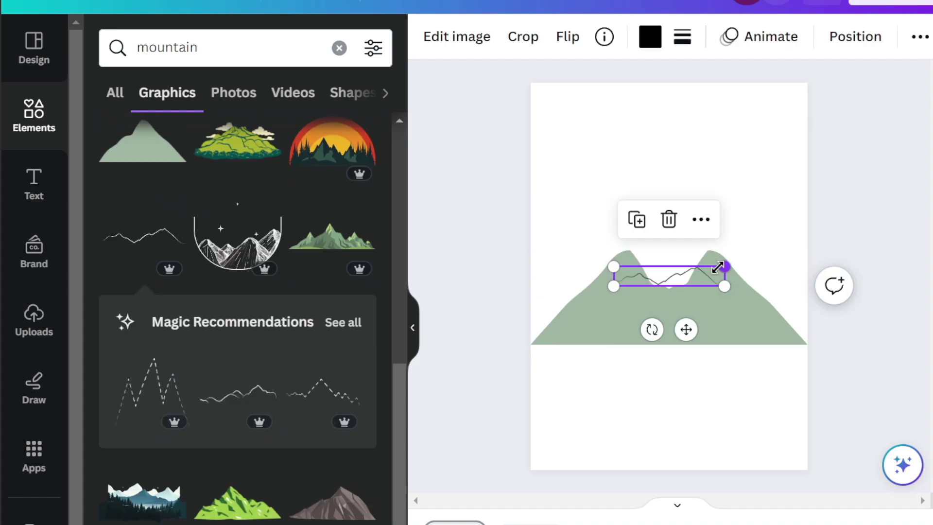
drag(724, 267, 868, 241)
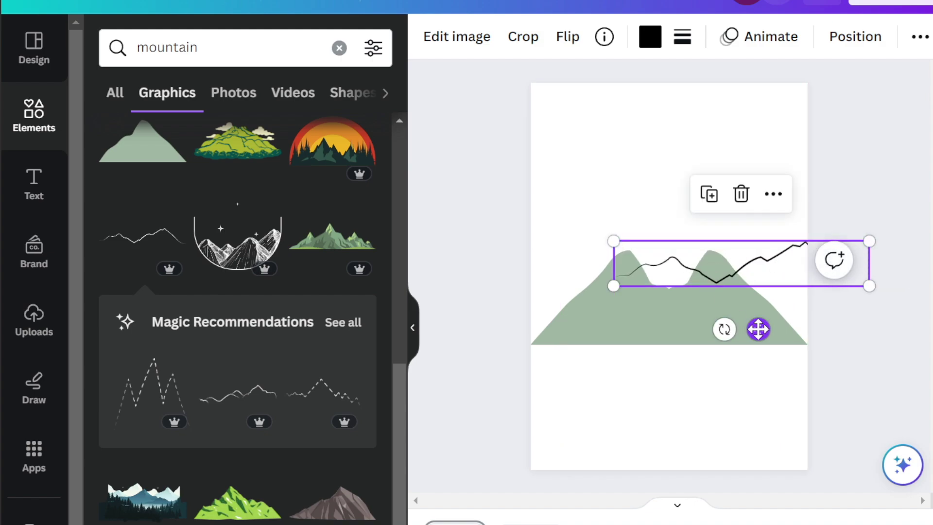
drag(759, 328, 703, 311)
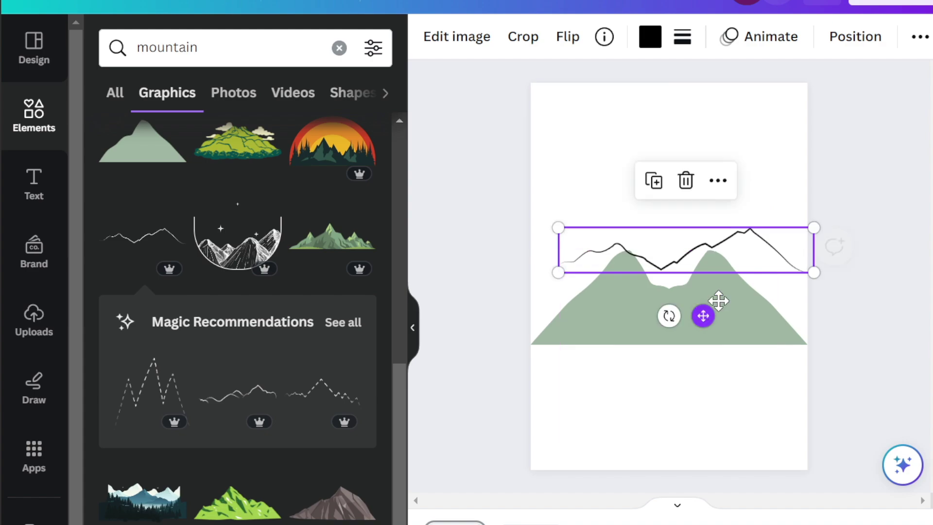
drag(808, 230, 900, 213)
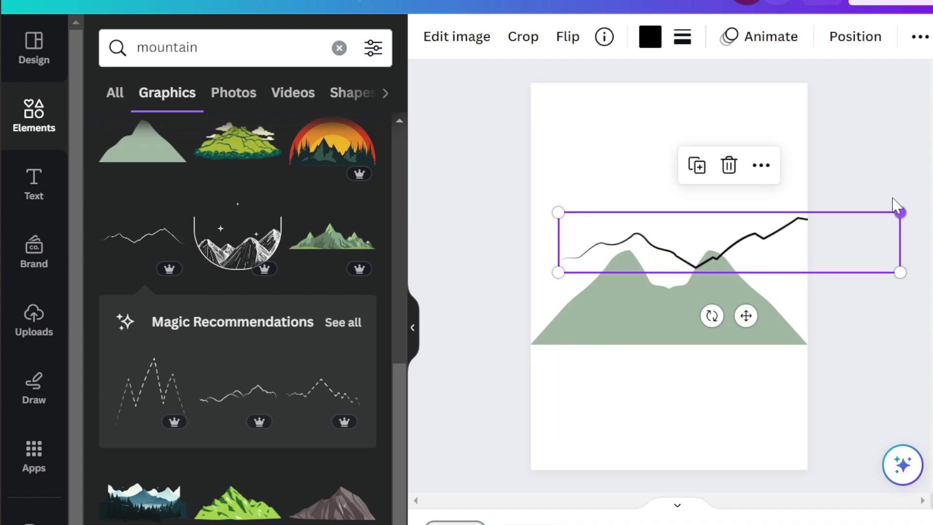
drag(746, 315, 698, 418)
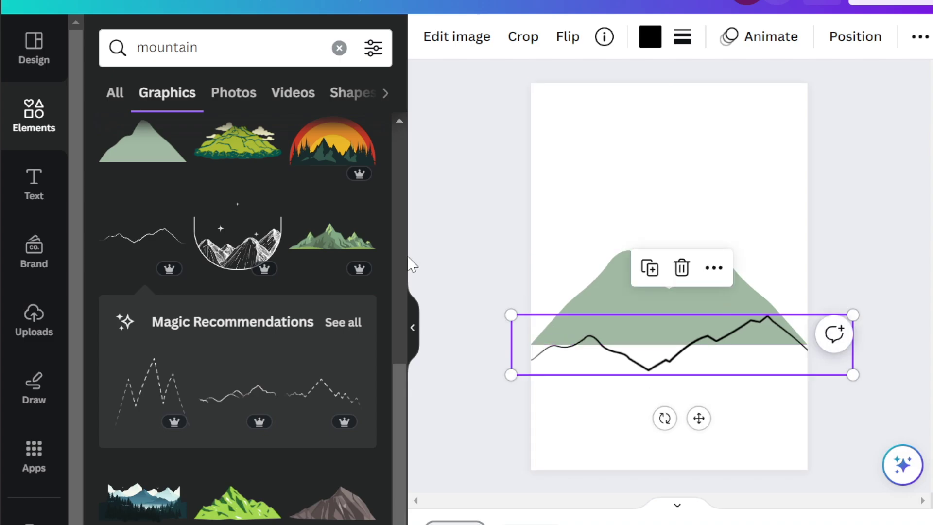
- Add the dark green mountain graphic, enlarge it slightly wider than the page and centre it over the base of the pale mountains
scroll(210, 202, up, 10)
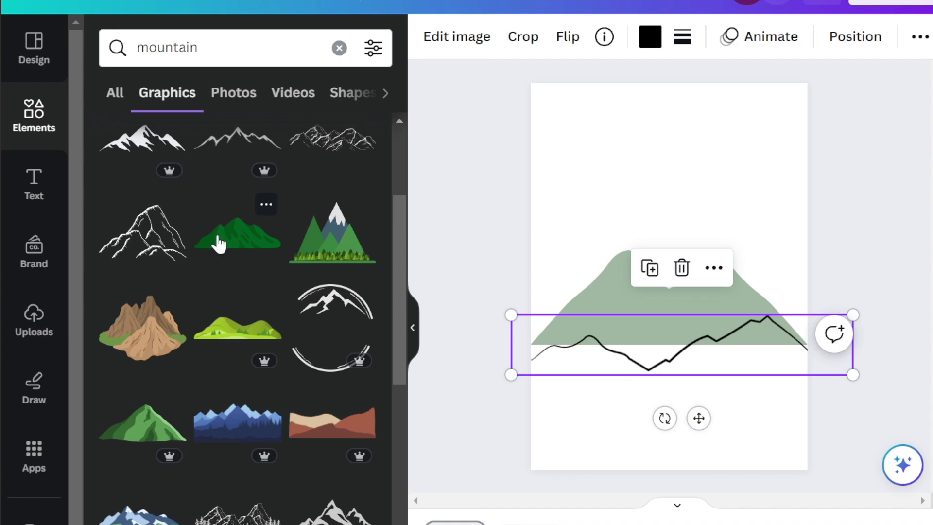
click(233, 243)
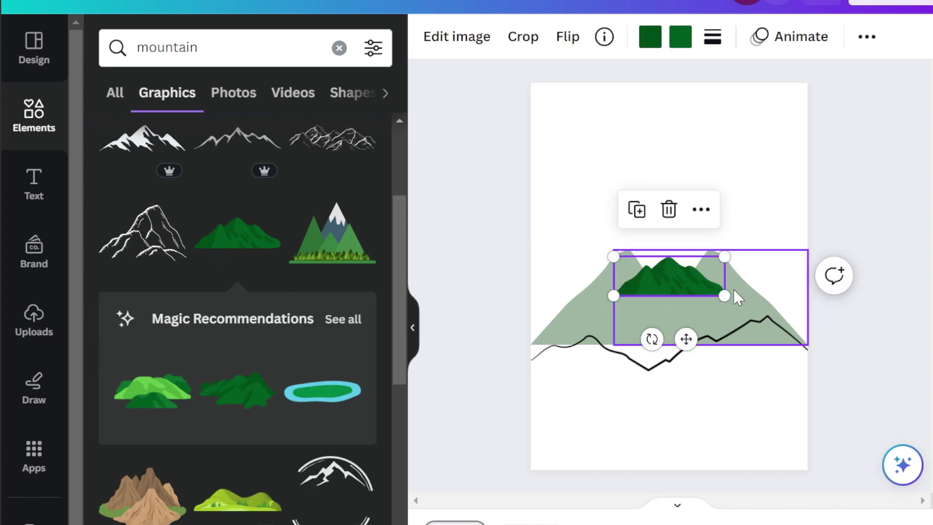
drag(725, 296, 874, 427)
drag(756, 313, 677, 414)
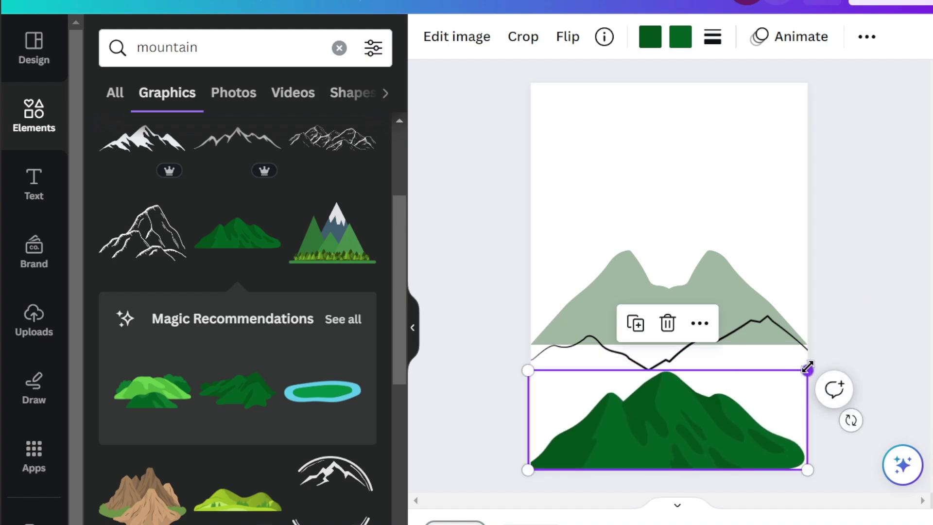
drag(807, 368, 842, 358)
drag(690, 435, 677, 358)
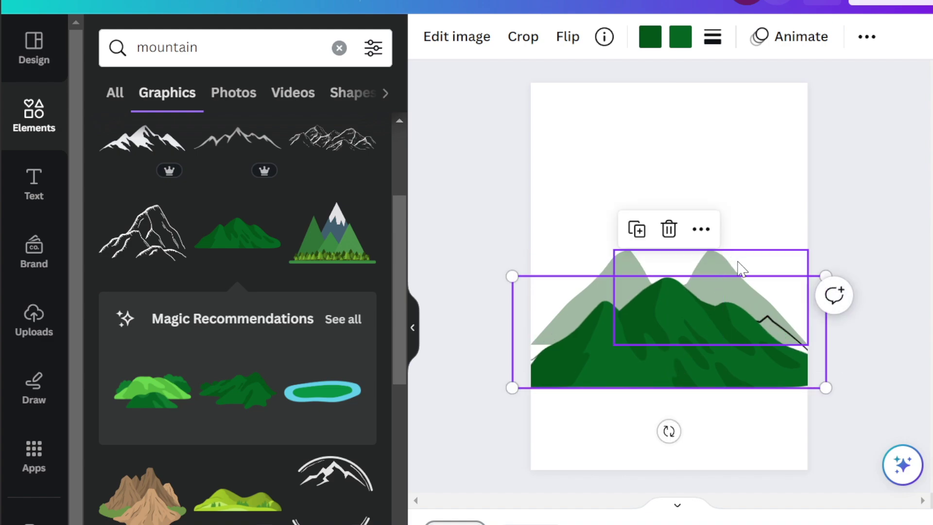
- Enlarge both pale green mountains outward and upward so their peaks rise behind the dark green mountain
click(770, 261)
drag(807, 251, 866, 221)
click(589, 279)
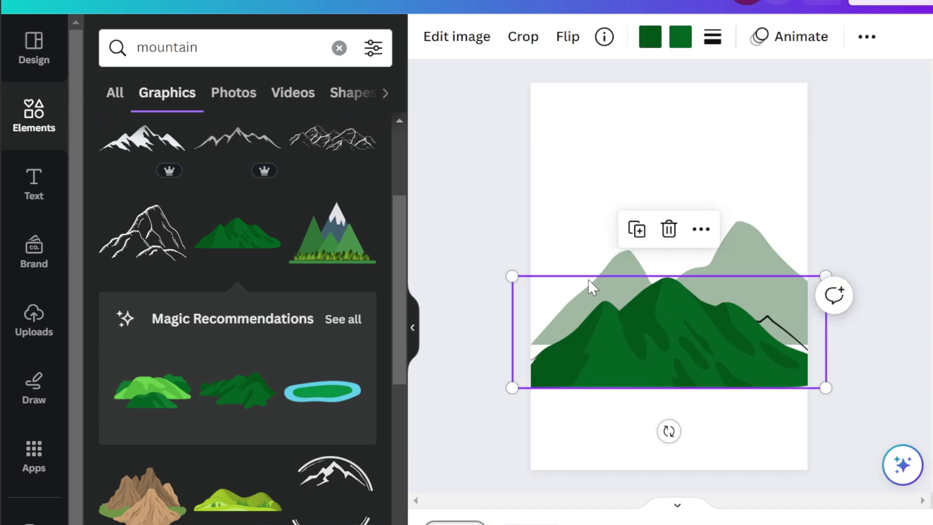
click(612, 267)
drag(531, 249, 516, 239)
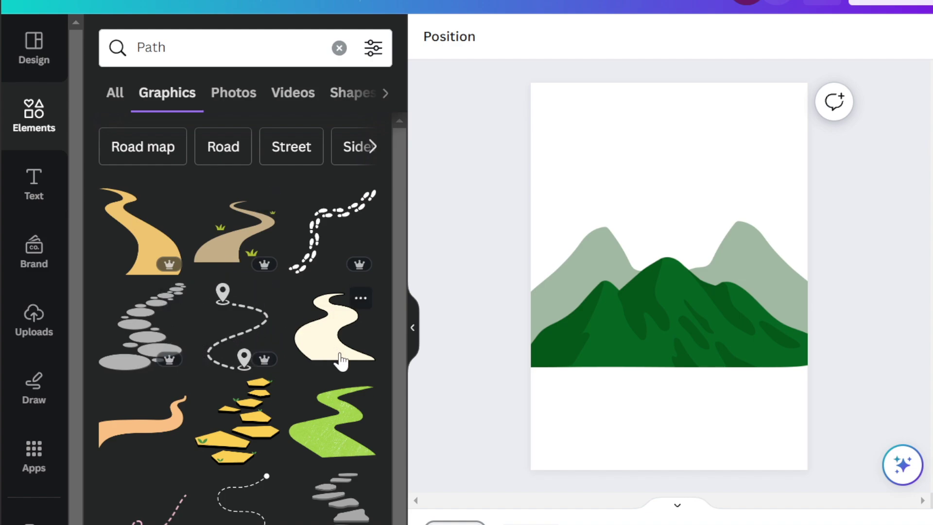
- Add the grey winding path graphic from the "Path" results and centre it between the dark green mountain and the page's bottom edge
click(334, 325)
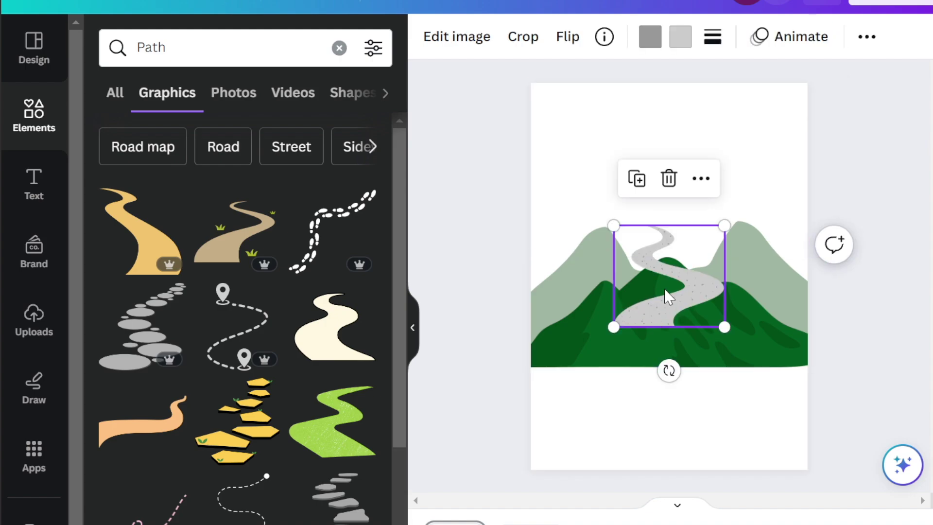
drag(679, 283, 680, 414)
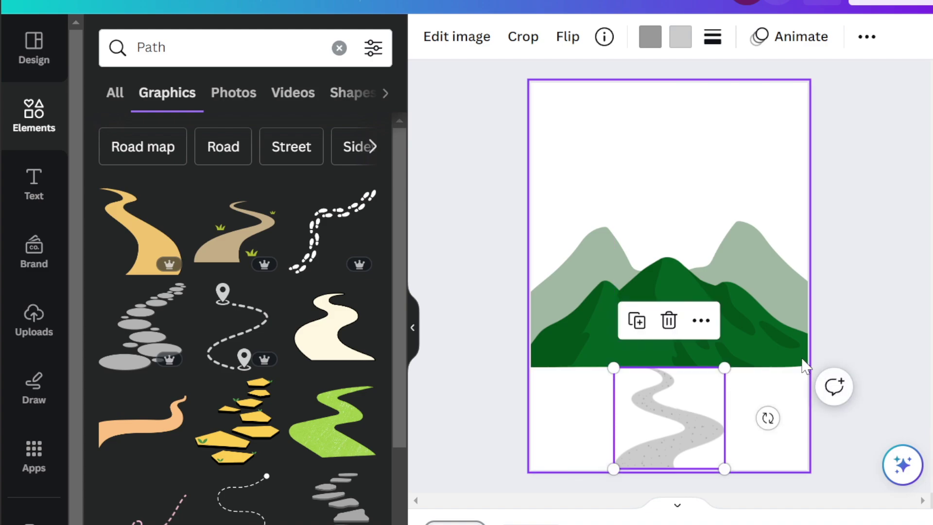
click(878, 307)
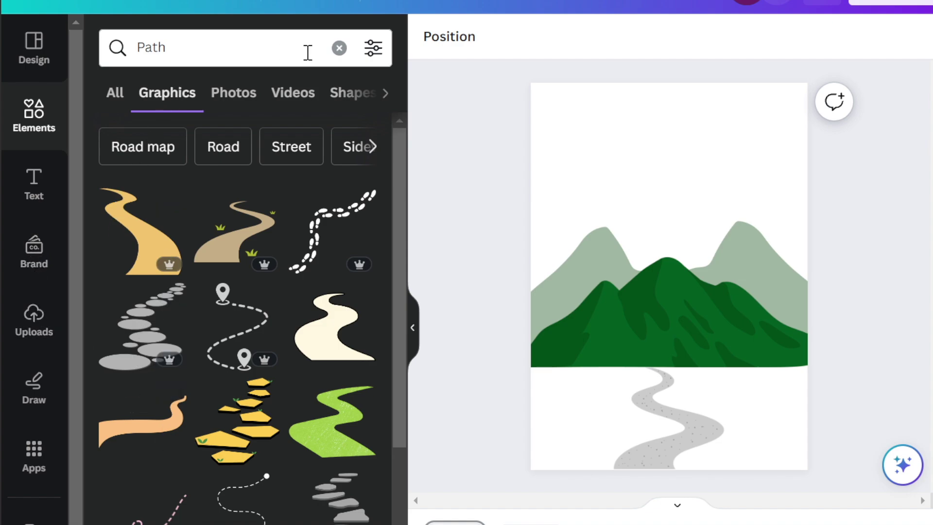
- Search the graphics for "clouds" and place the puffy cloud, coloured blue, overhanging the page's upper right edge
click(339, 48)
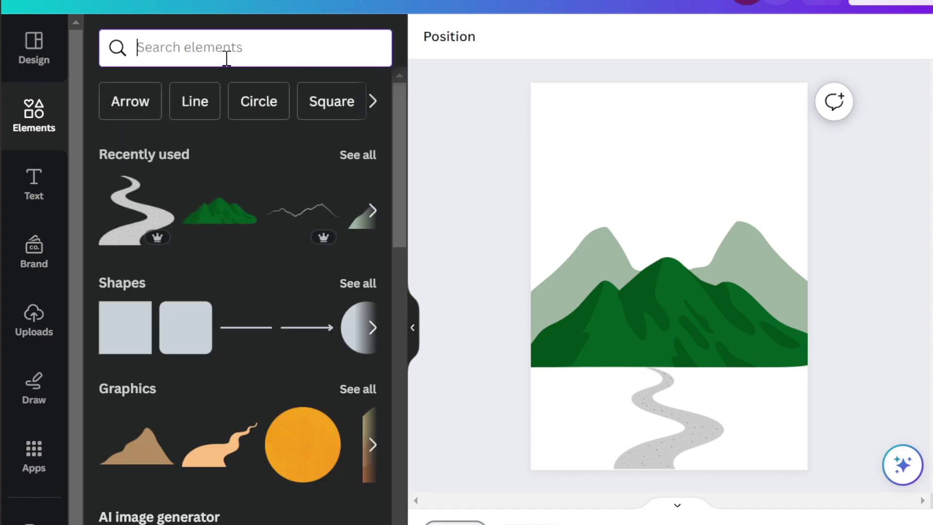
text(clouds)
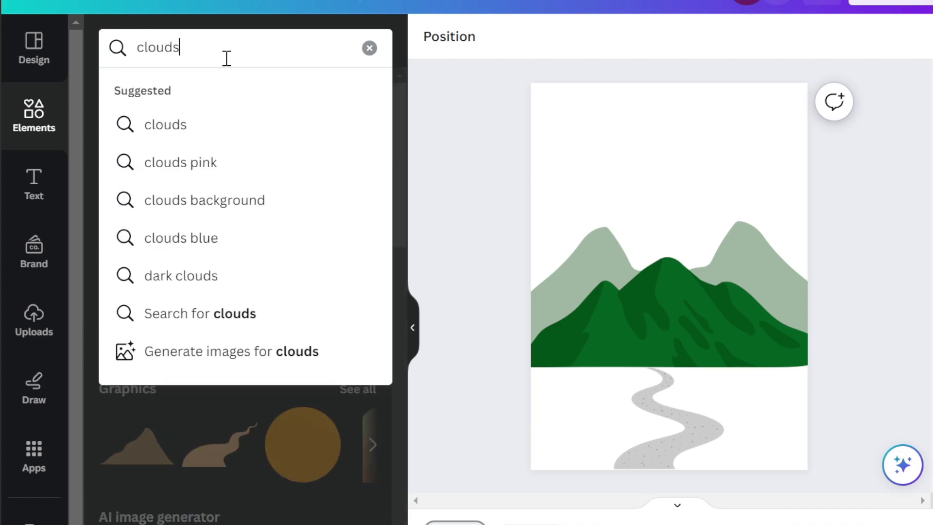
key(Return)
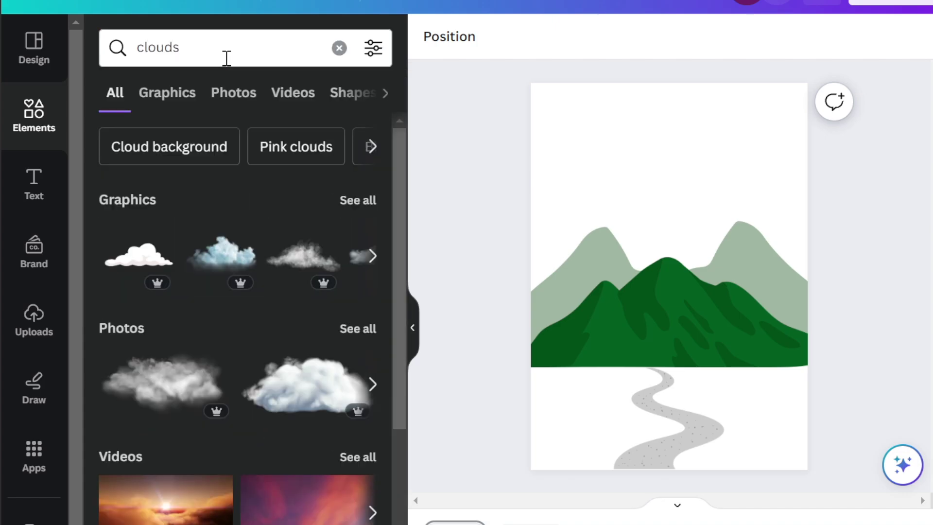
click(364, 201)
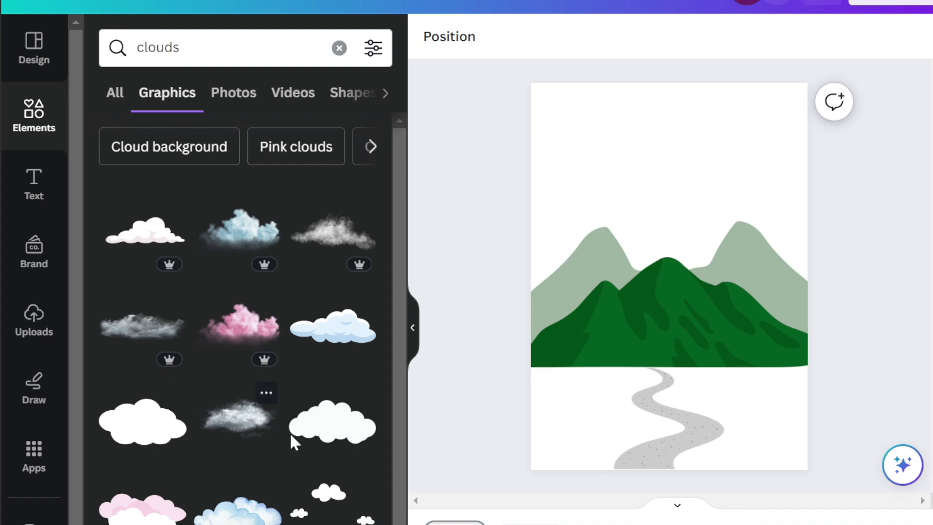
click(339, 429)
drag(669, 275, 765, 167)
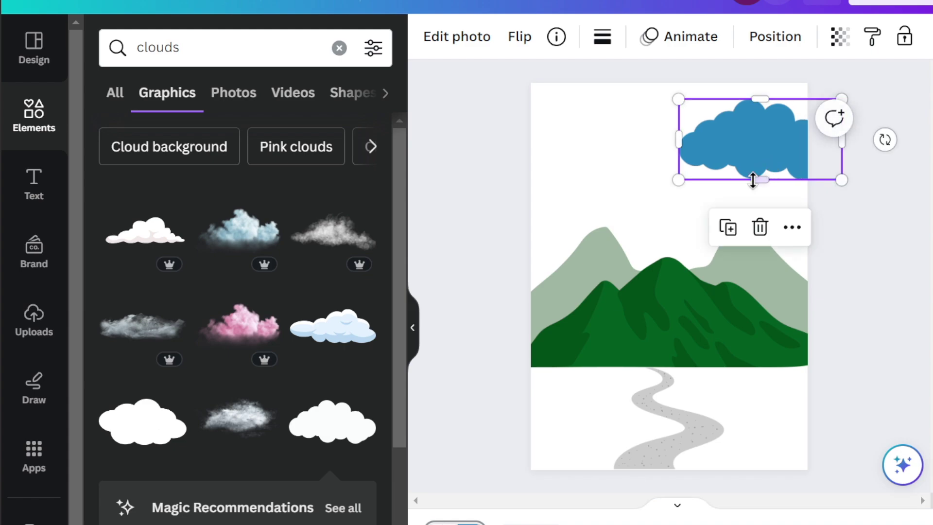
- Duplicate the blue cloud, shrink the copy and place it against the left side of the large cloud
click(726, 226)
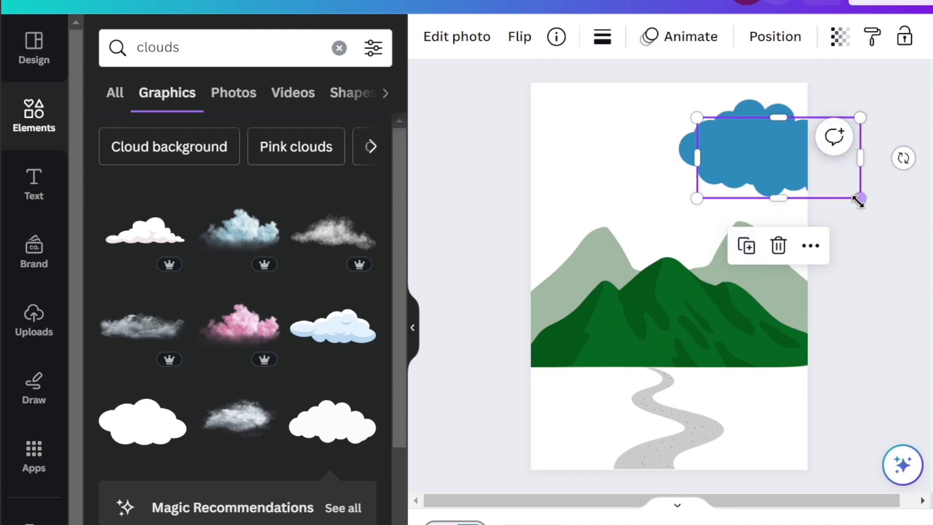
drag(858, 200, 645, 144)
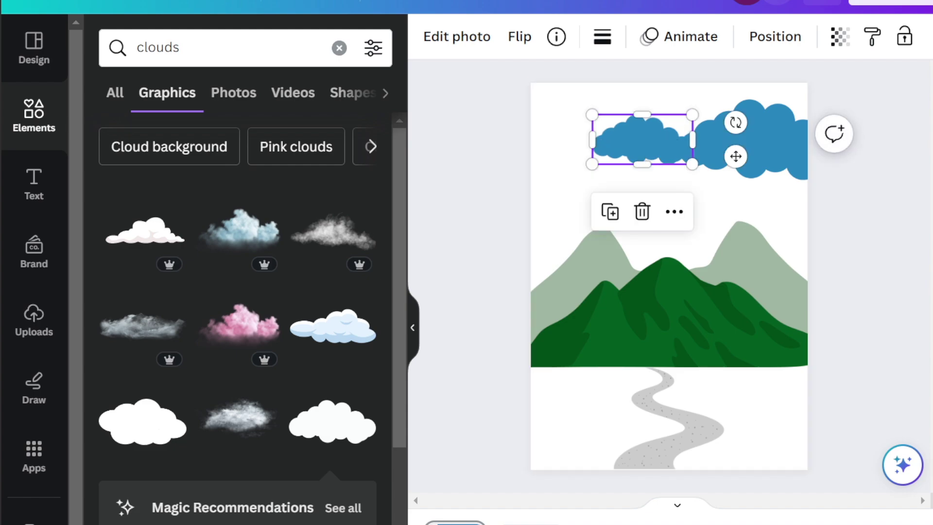
click(893, 226)
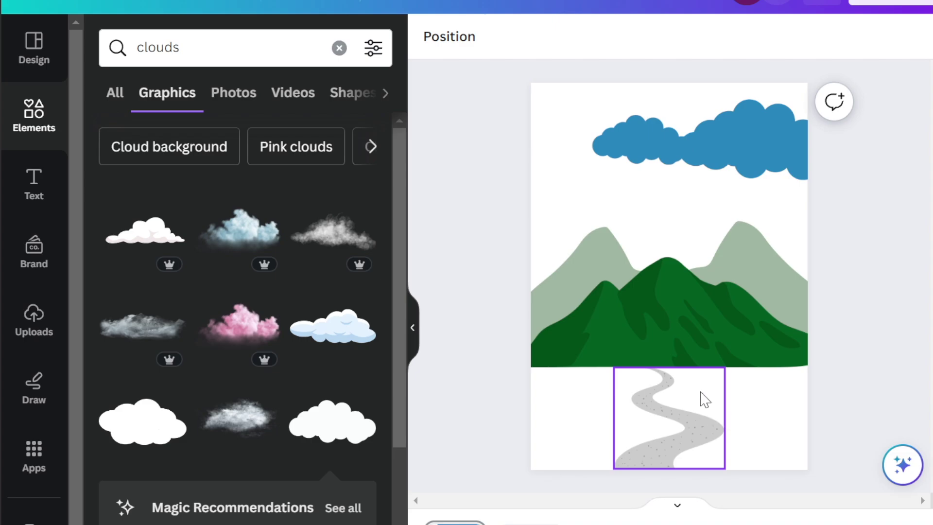
- Search the elements for "sun" and browse the full list of sun graphics
click(339, 47)
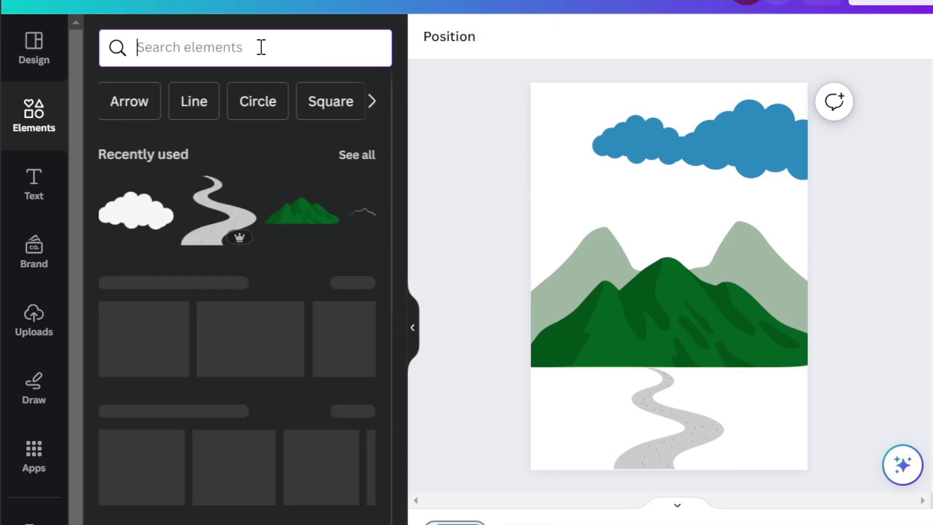
text(sun)
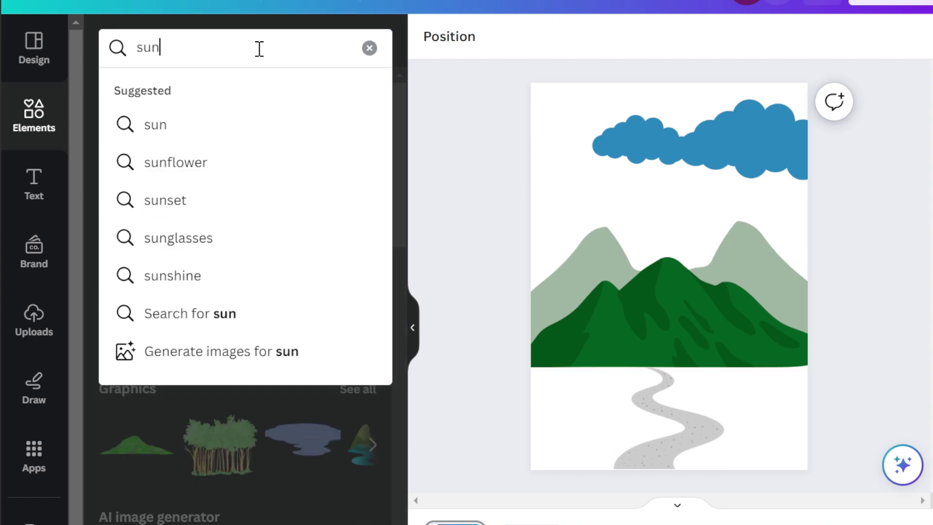
click(171, 128)
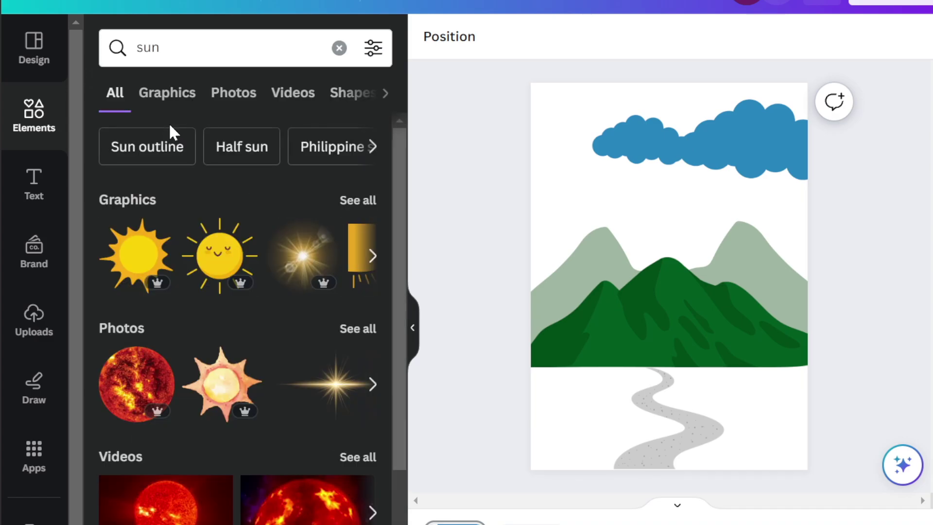
click(359, 201)
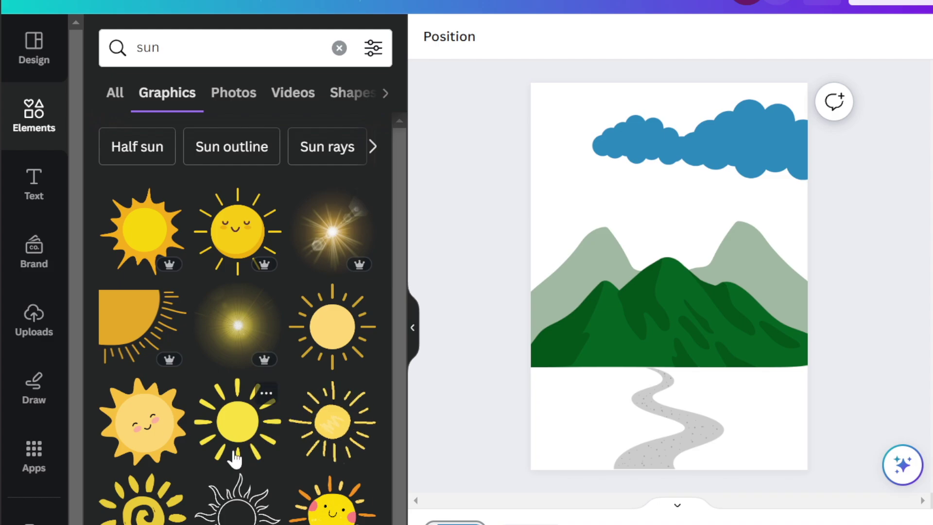
scroll(266, 425, down, 5)
scroll(266, 419, down, 4)
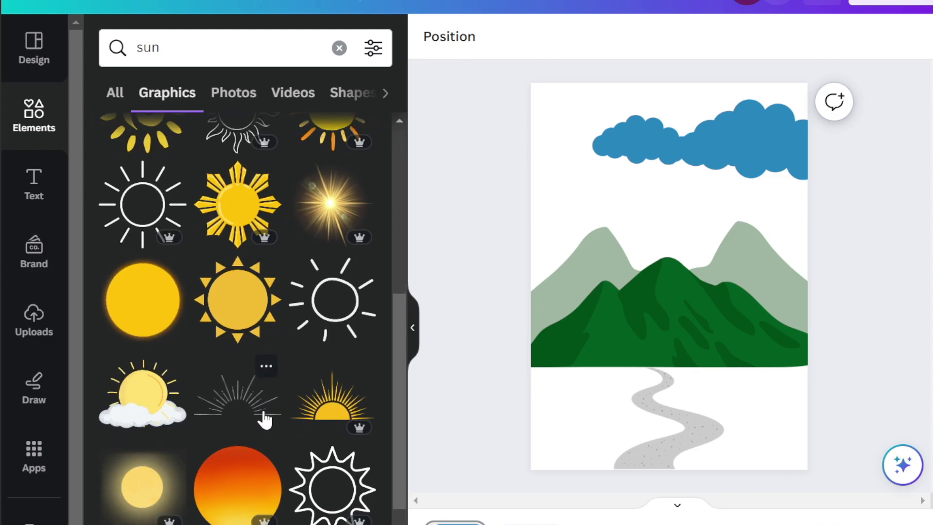
- Add the plain round yellow sun graphic, shrink it to about 1 × 1 in and centre it between the two pale green peaks
click(334, 414)
drag(674, 297, 650, 228)
click(142, 300)
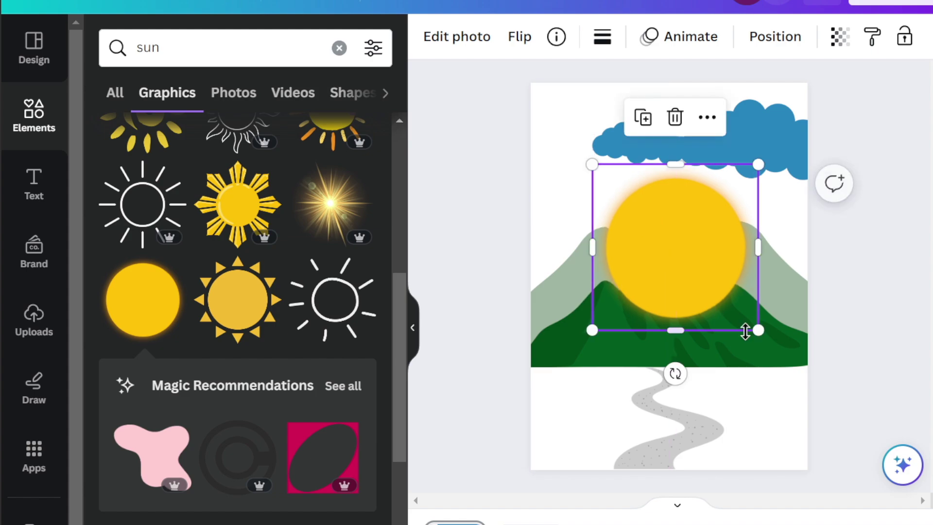
drag(756, 328, 724, 297)
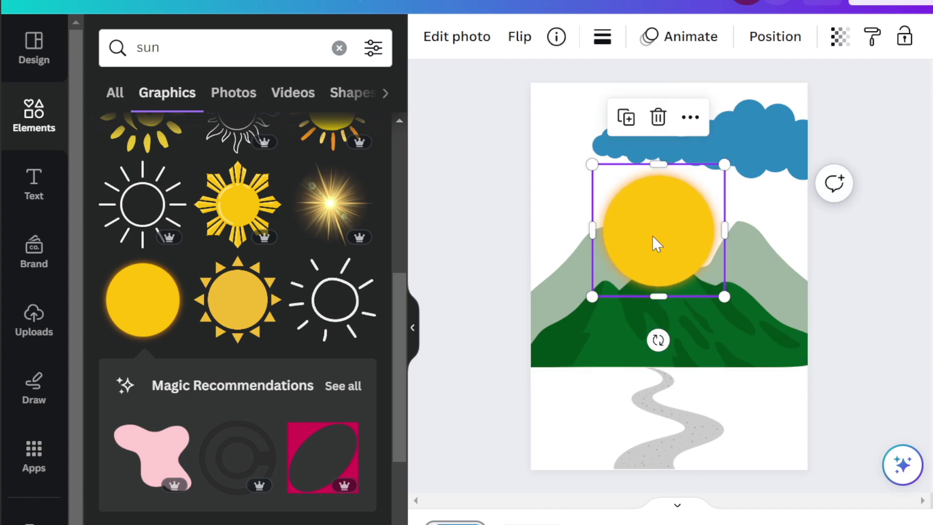
mouse_move(656, 243)
mouse_down()
mouse_move(672, 246)
mouse_move(664, 249)
mouse_up()
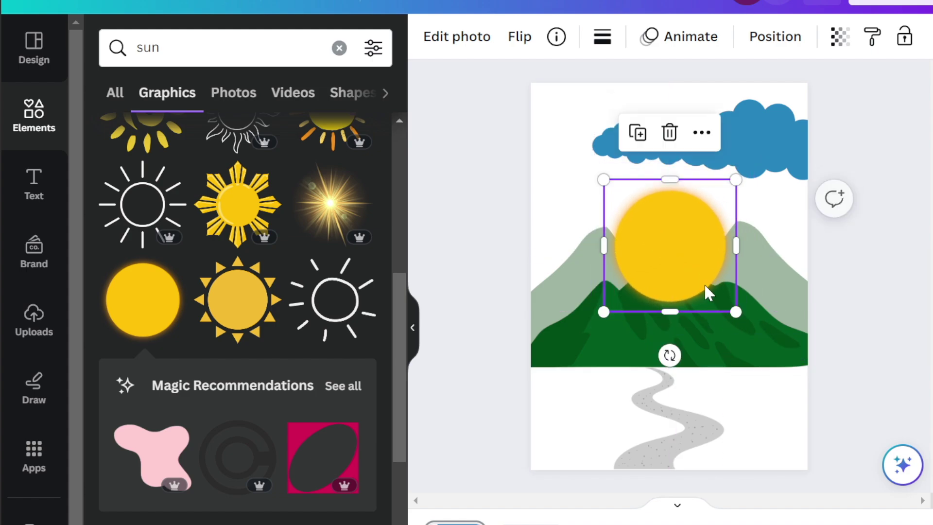
drag(735, 312, 709, 291)
drag(648, 229, 660, 248)
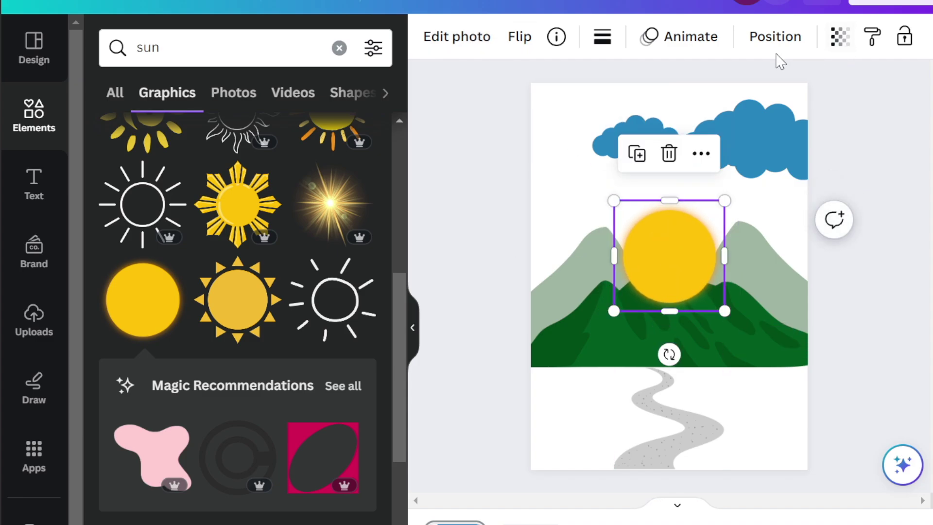
- Send the sun backward behind the dark green and pale green mountains, leaving nothing selected
click(758, 48)
click(305, 100)
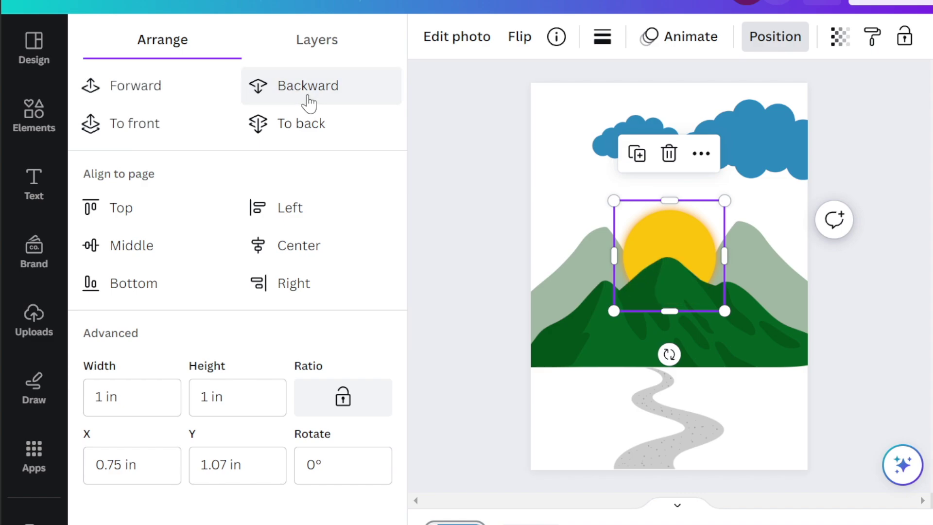
click(313, 94)
click(312, 90)
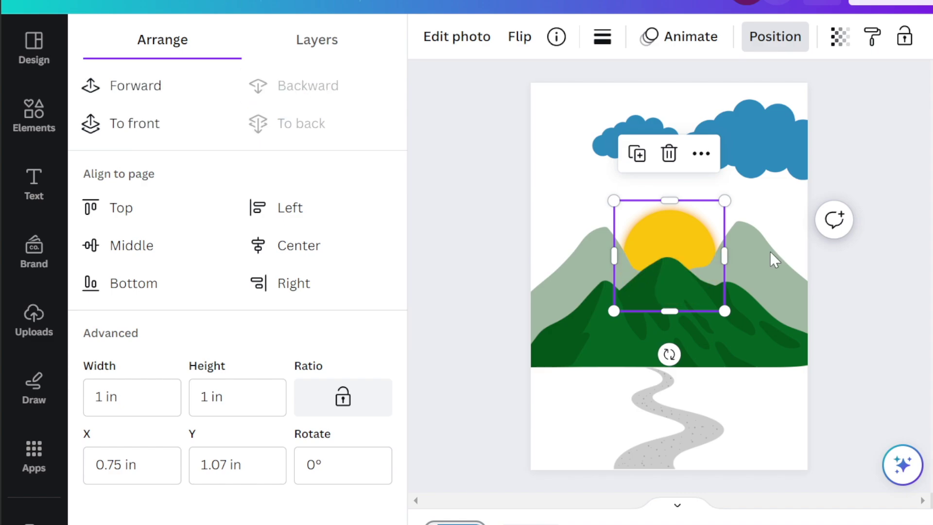
key(Escape)
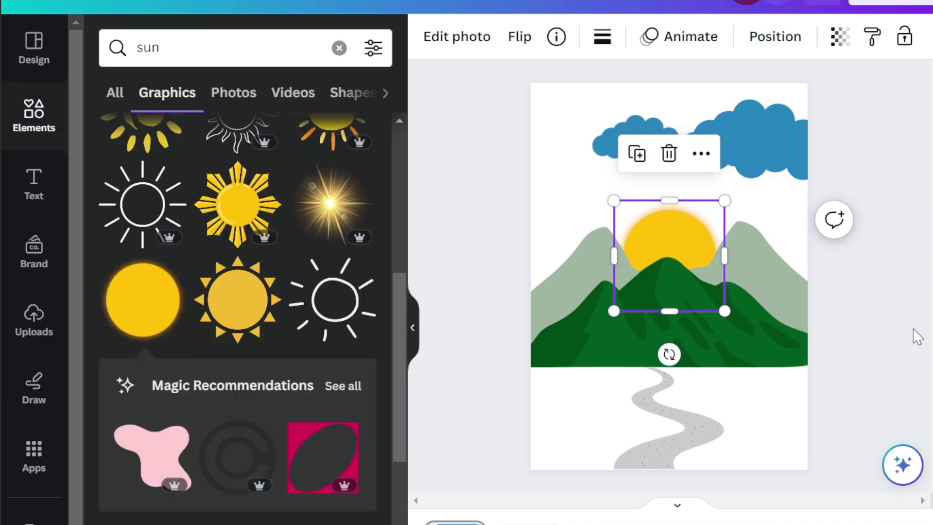
click(891, 346)
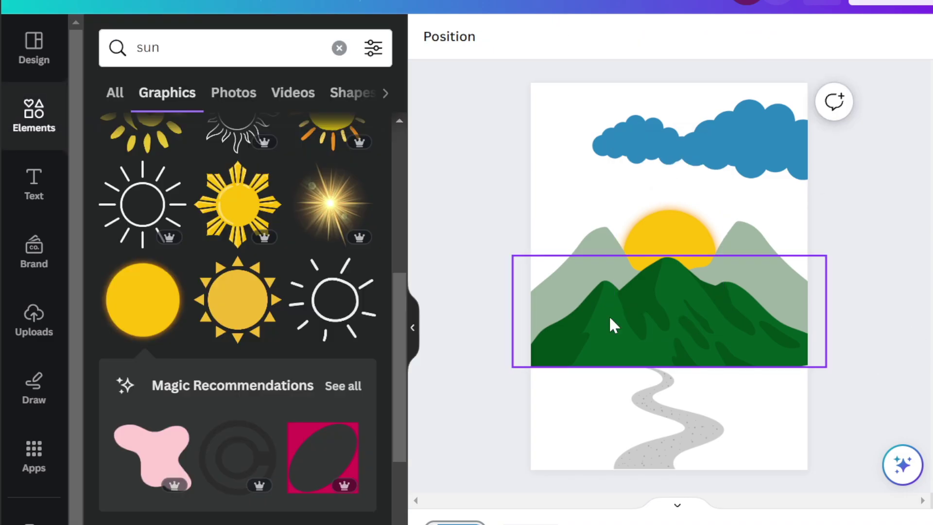